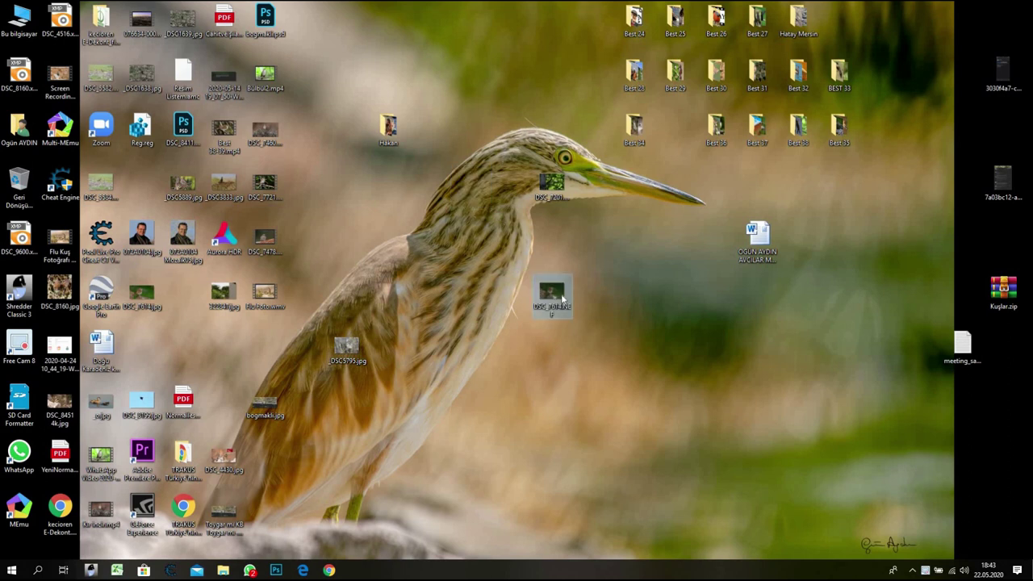
# - Open the raw photo DSC_7614.NEF from the desktop in Adobe Photoshop CC 2019
pyautogui.rightClick(559, 297)
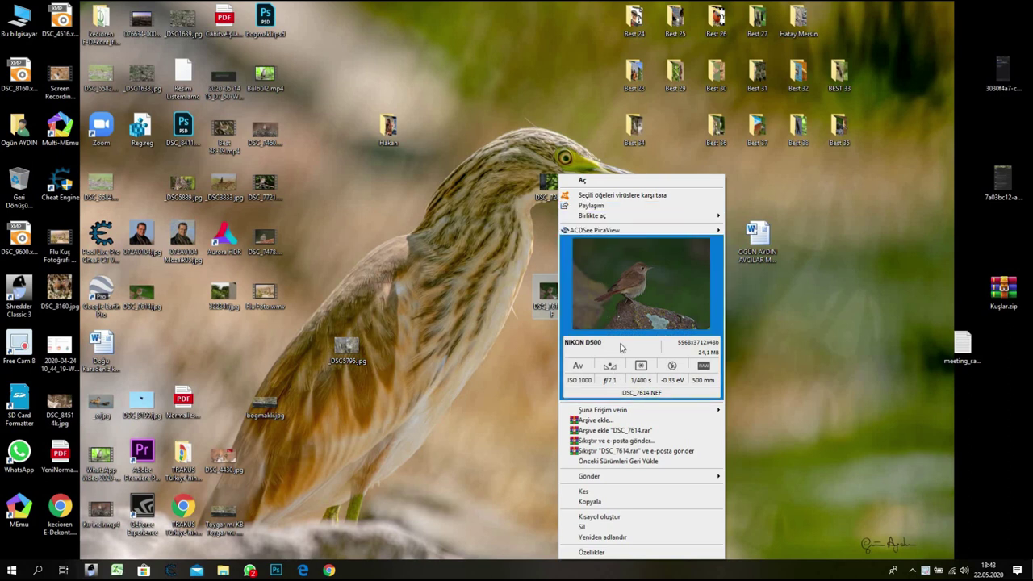
pyautogui.moveTo(707, 217)
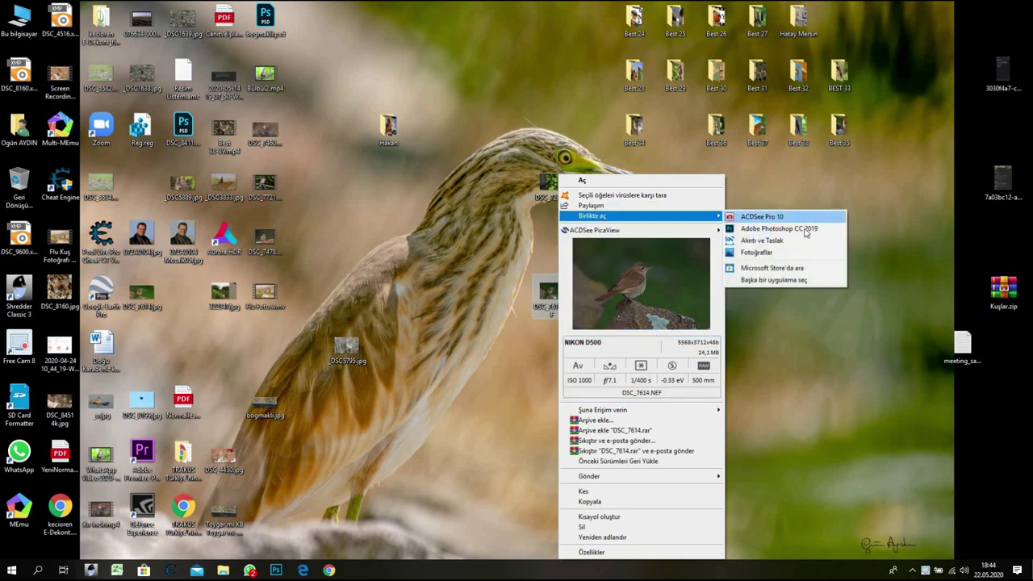
pyautogui.click(806, 229)
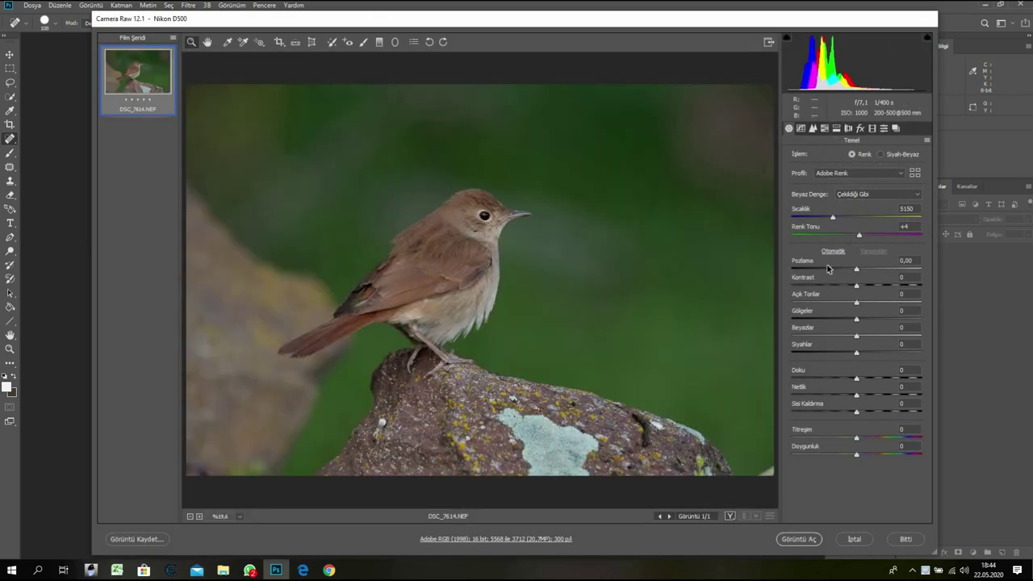
# - Apply the automatic tonal correction to the bird photo and set its white balance temperature to 5500
pyautogui.click(834, 252)
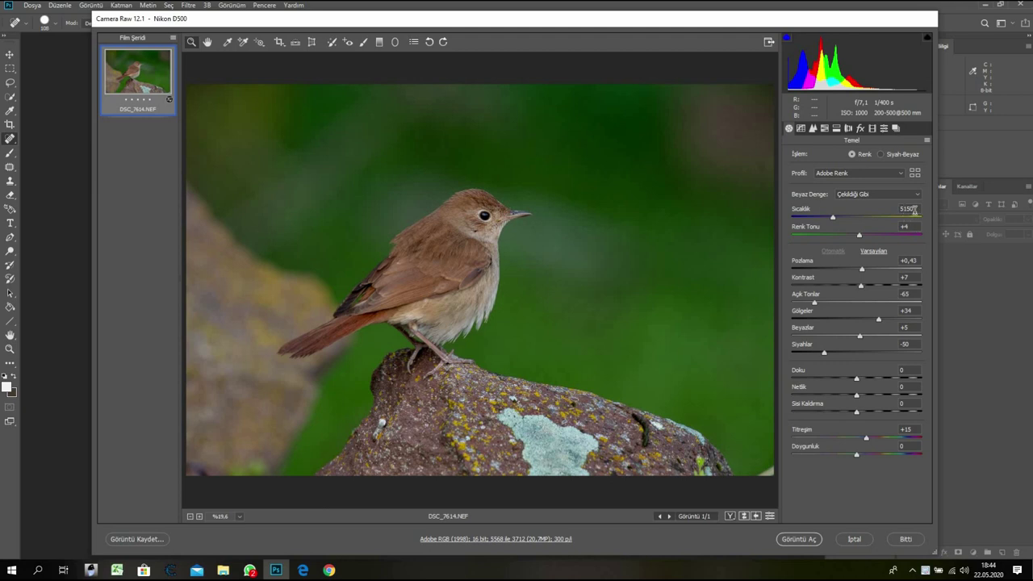
pyautogui.moveTo(835, 218); pyautogui.dragTo(838, 219)
pyautogui.press('Up')
pyautogui.press('Up')
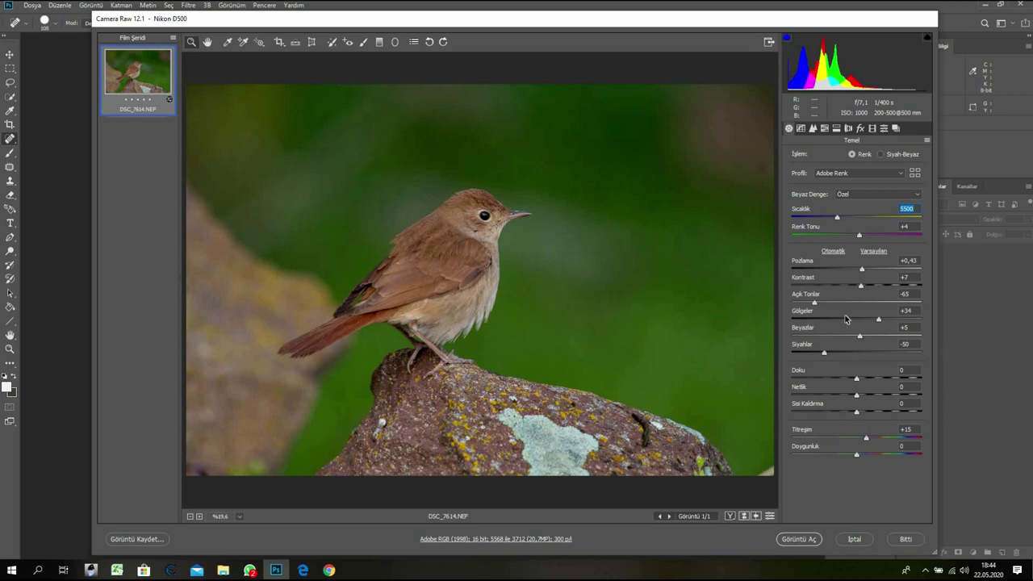
# - Raise the exposure to +1,20 and open the raw photo as an editable image
pyautogui.moveTo(864, 270); pyautogui.dragTo(869, 272)
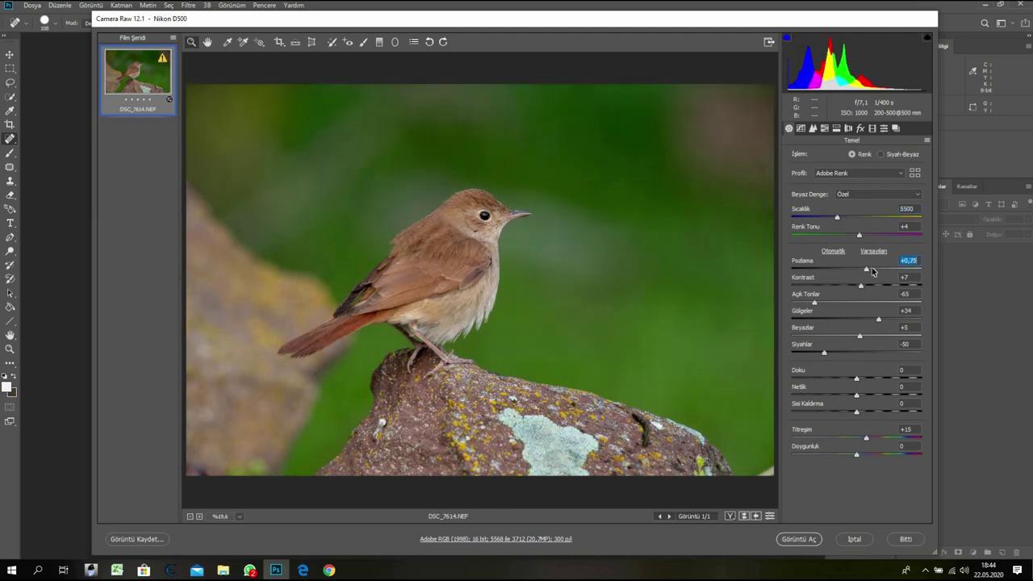
pyautogui.moveTo(872, 271); pyautogui.dragTo(876, 269)
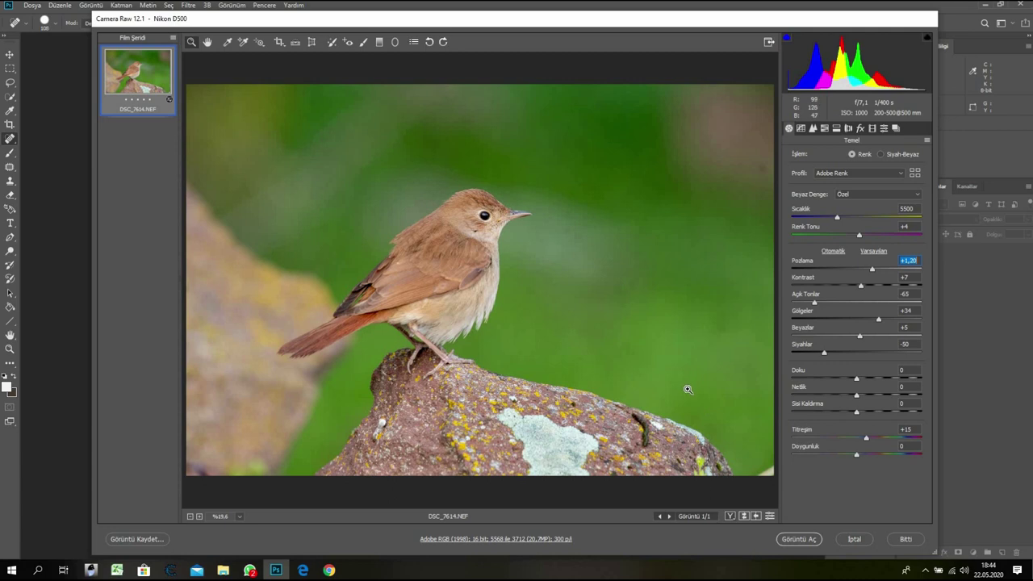
pyautogui.click(785, 540)
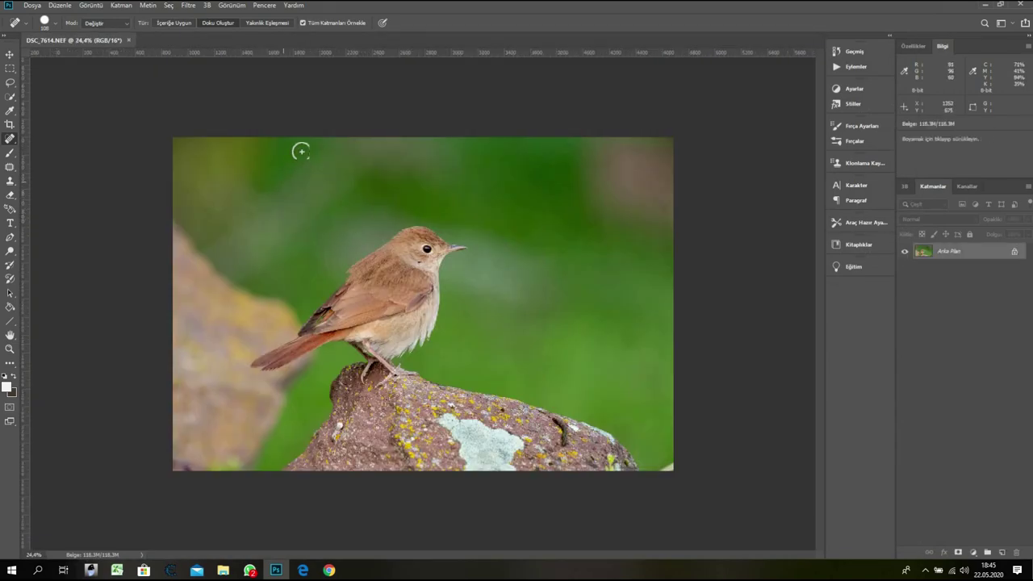
# - Set up a 16:9 crop frame of about 4208 × 2368 px around the bird
pyautogui.scroll(5, 296, 152)
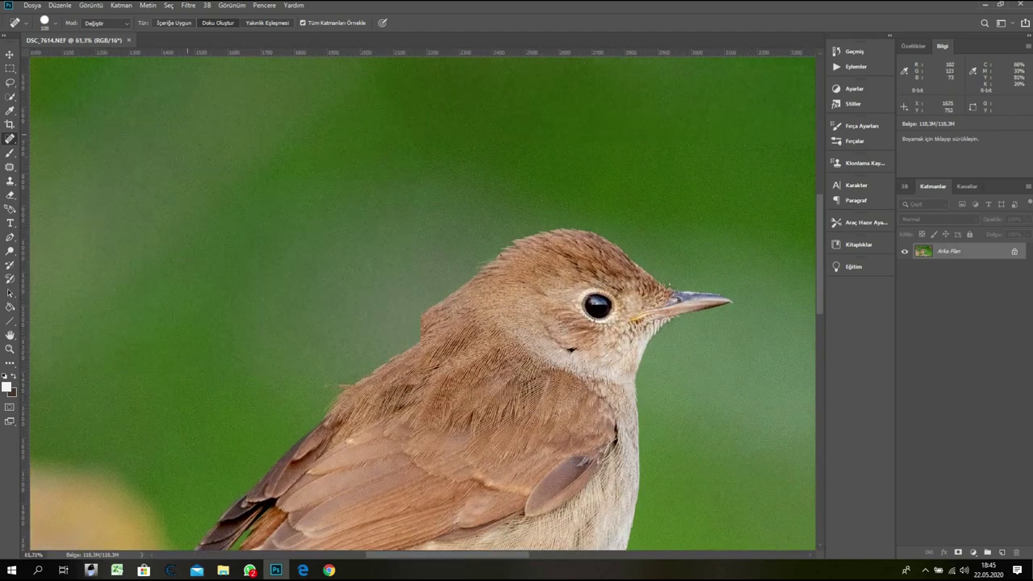
pyautogui.scroll(5, 226, 147)
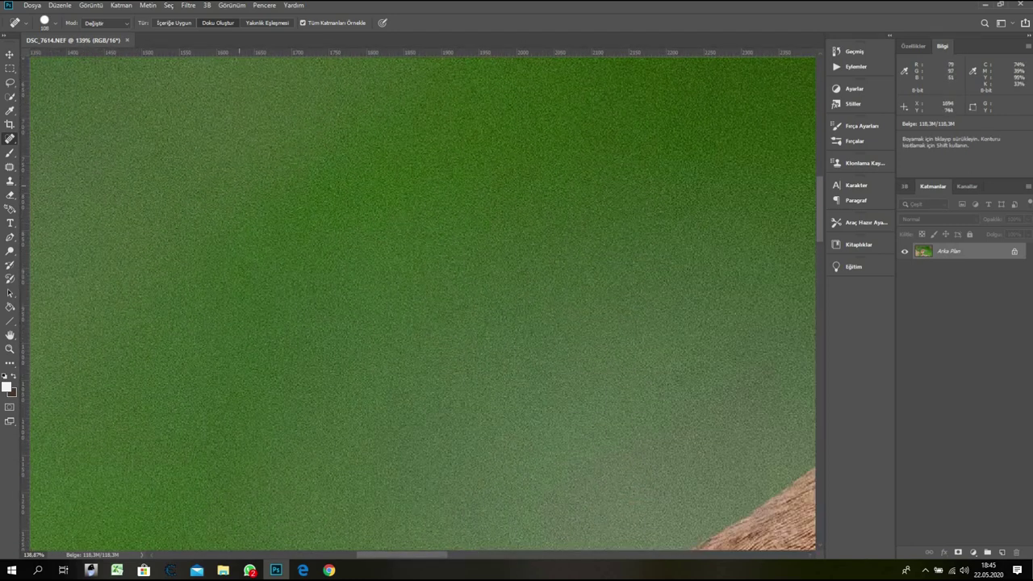
pyautogui.scroll(-8, 555, 327)
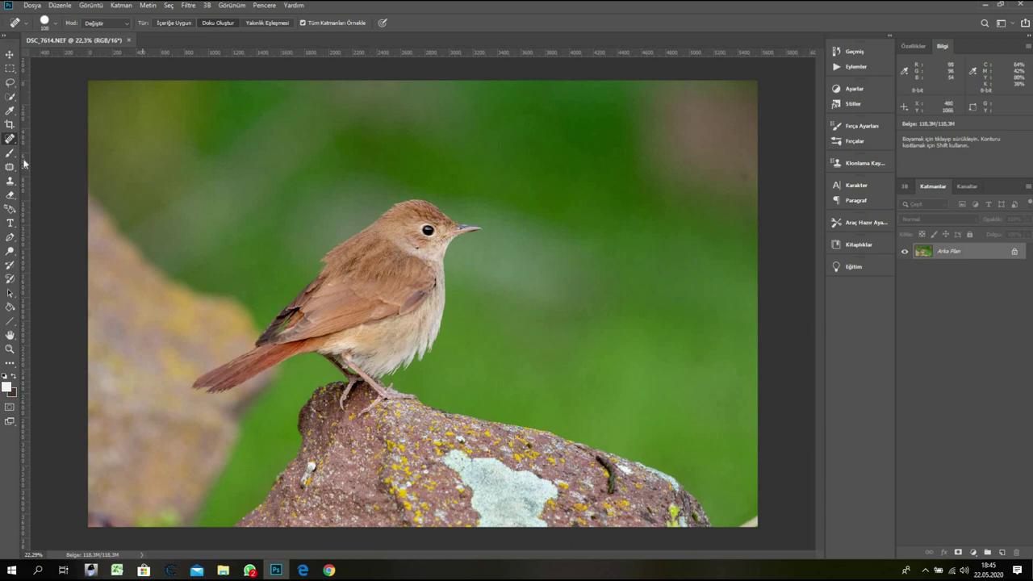
pyautogui.scroll(-2, 267, 312)
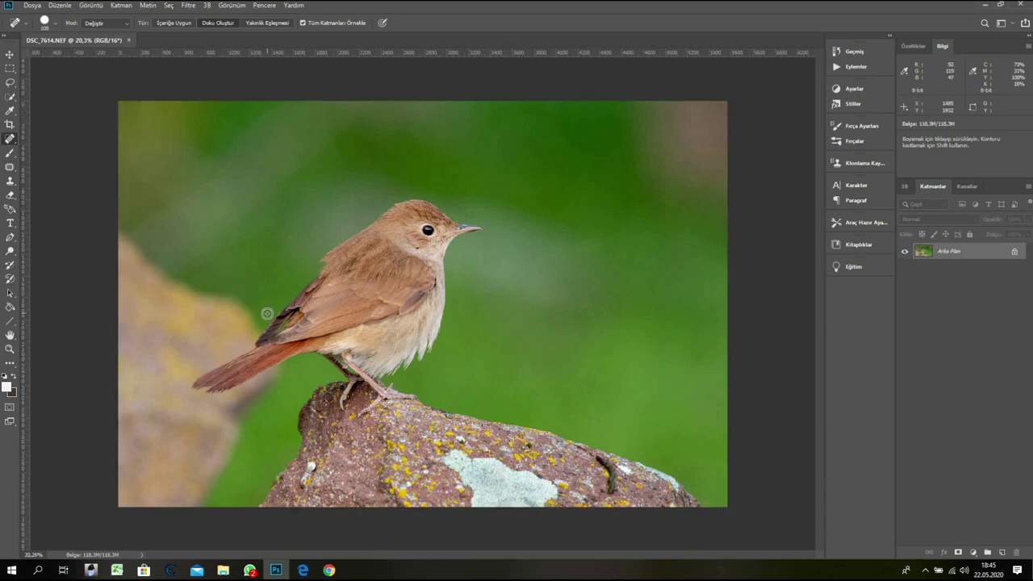
pyautogui.click(10, 125)
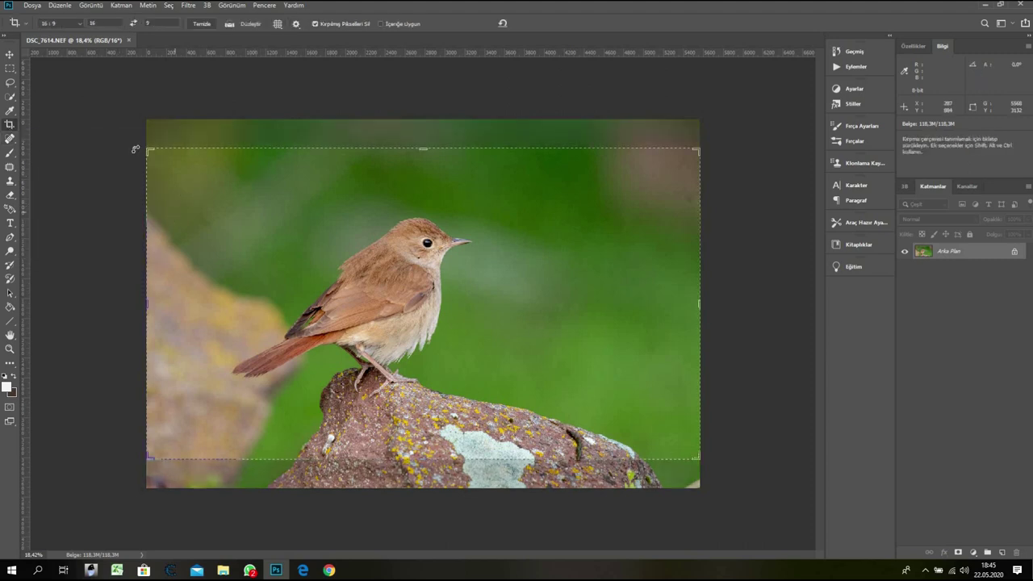
pyautogui.moveTo(147, 148); pyautogui.dragTo(168, 161)
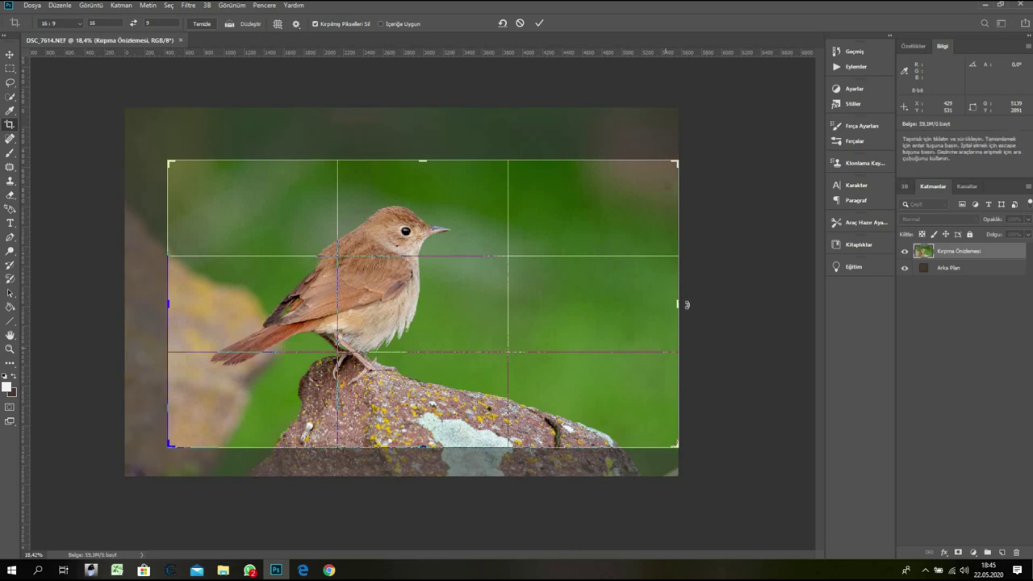
pyautogui.moveTo(676, 298); pyautogui.dragTo(645, 279)
pyautogui.moveTo(480, 308); pyautogui.dragTo(468, 333)
pyautogui.moveTo(422, 179); pyautogui.dragTo(422, 190)
pyautogui.moveTo(436, 309); pyautogui.dragTo(437, 306)
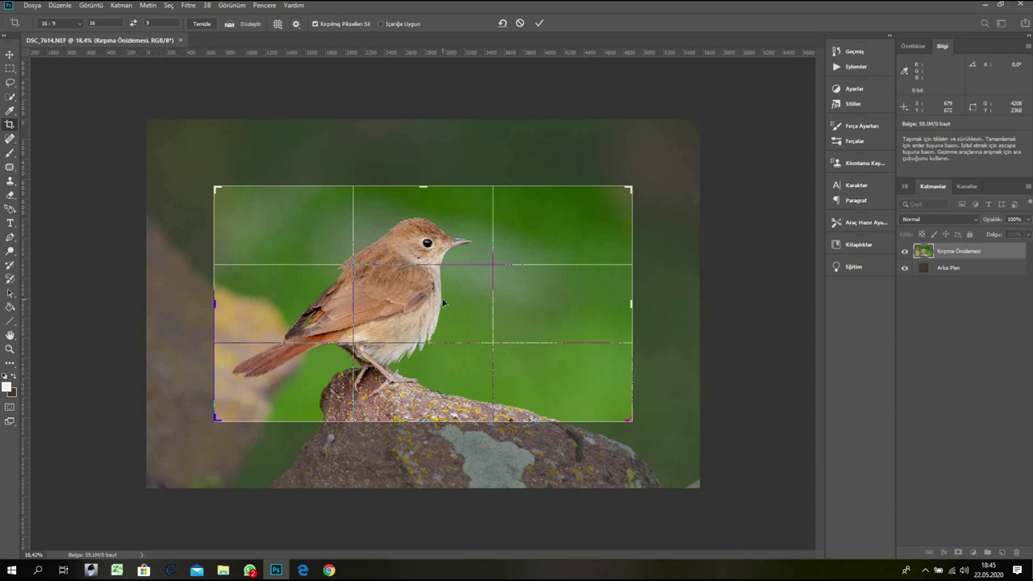
pyautogui.moveTo(430, 273); pyautogui.dragTo(432, 274)
# - Display the grid over the image as a composition guide for the crop
pyautogui.click(264, 5)
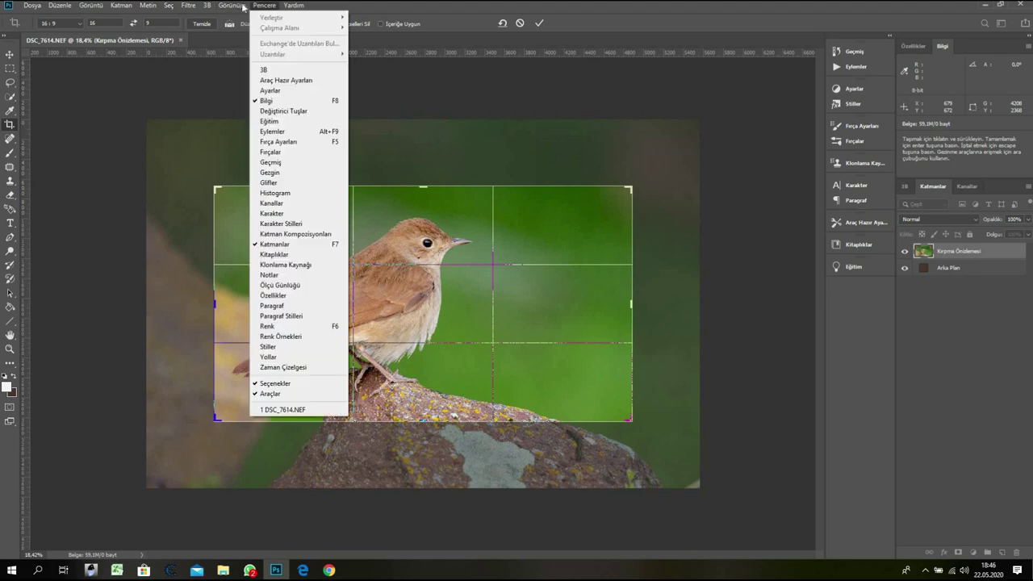
pyautogui.moveTo(234, 5)
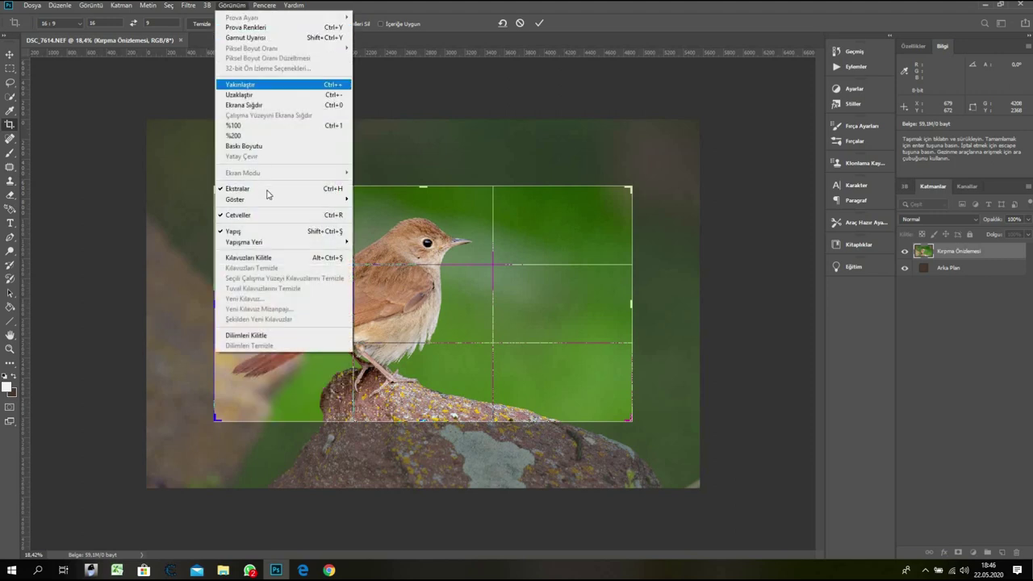
pyautogui.moveTo(335, 203)
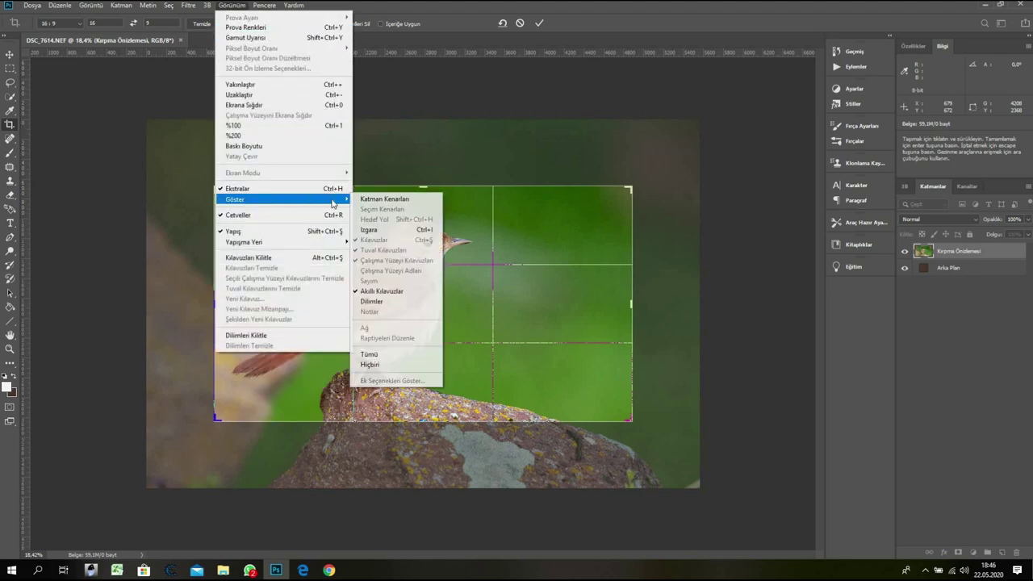
pyautogui.click(385, 229)
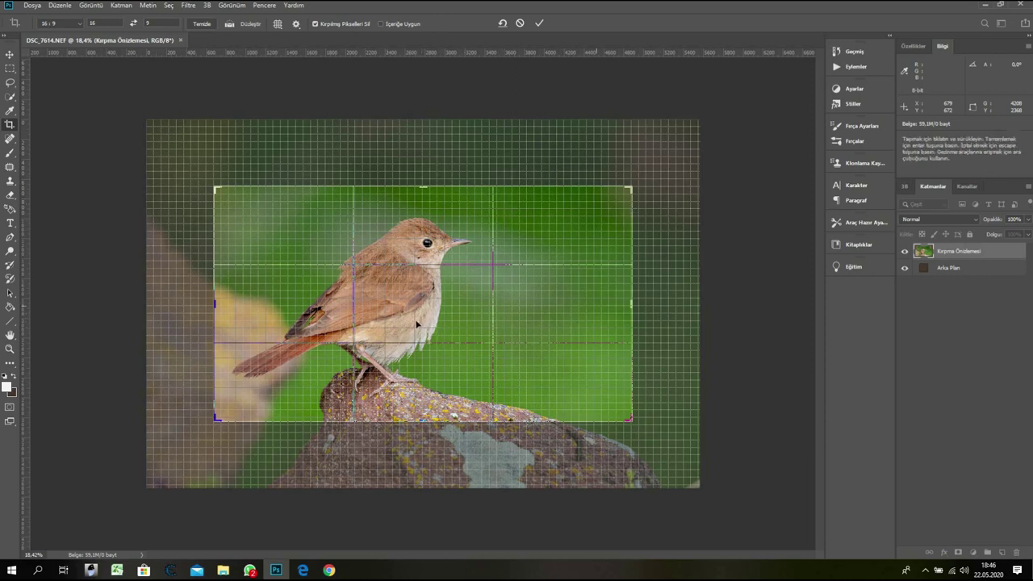
# - Shift the photo slightly upward inside the crop frame, aligning the bird against the grid
pyautogui.moveTo(421, 321); pyautogui.dragTo(414, 317)
pyautogui.moveTo(416, 230); pyautogui.dragTo(409, 200)
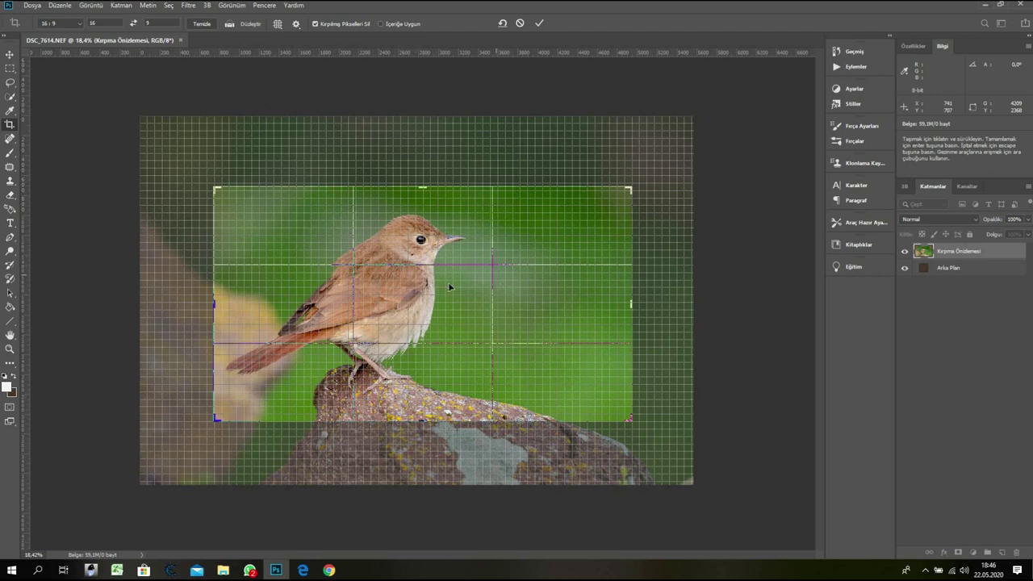
pyautogui.moveTo(444, 287); pyautogui.dragTo(452, 287)
pyautogui.moveTo(271, 288); pyautogui.dragTo(271, 289)
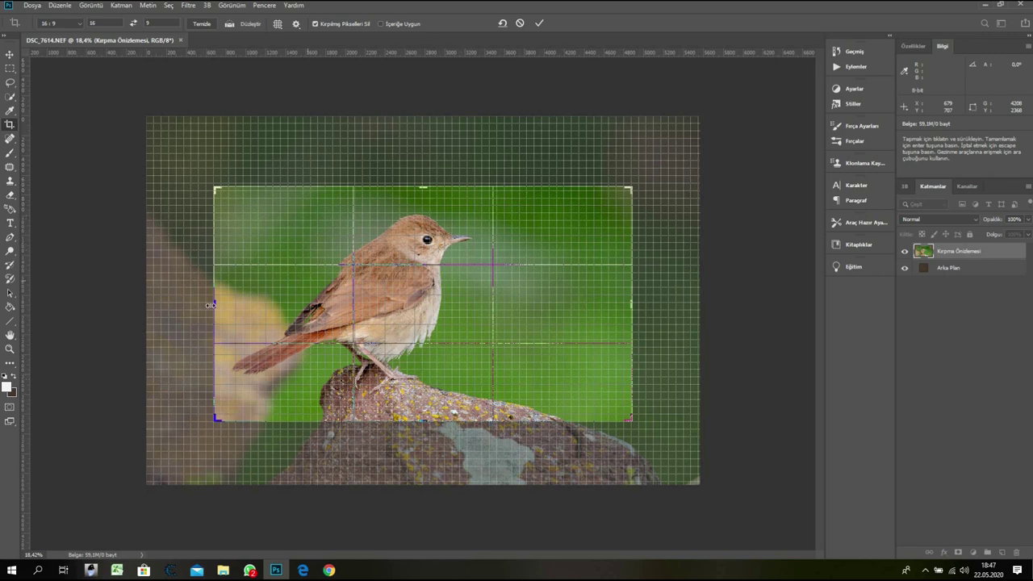
# - Try a tighter 16:9 crop of about 3225 × 1814 px with the bird toward its left side
pyautogui.moveTo(210, 305); pyautogui.dragTo(253, 303)
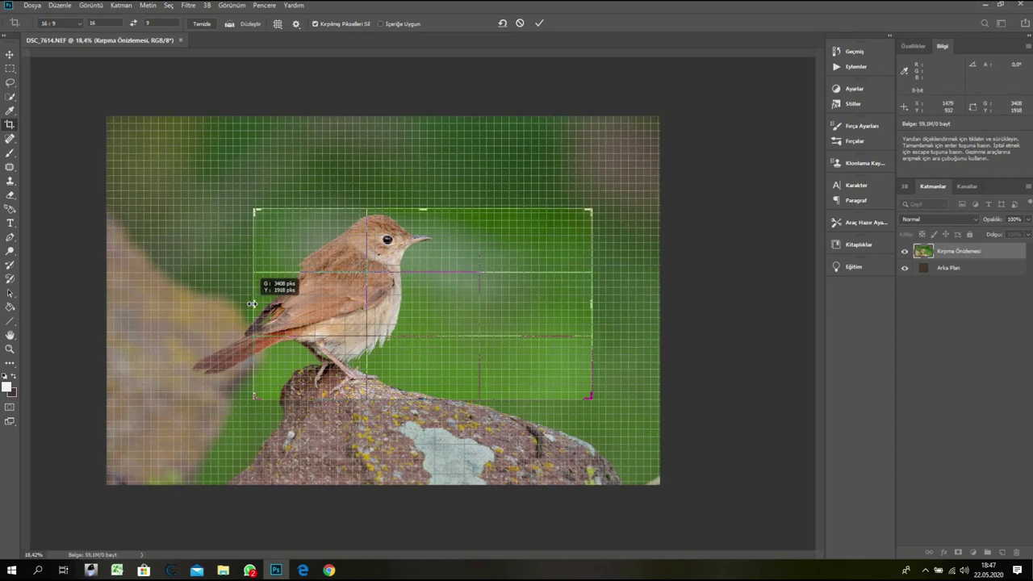
pyautogui.moveTo(383, 314); pyautogui.dragTo(404, 317)
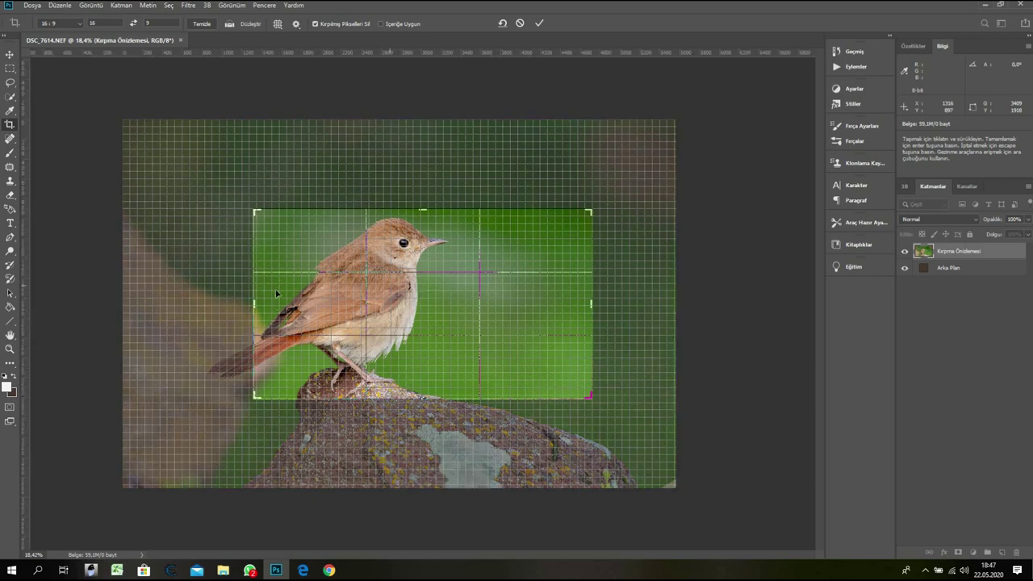
pyautogui.moveTo(255, 301); pyautogui.dragTo(267, 303)
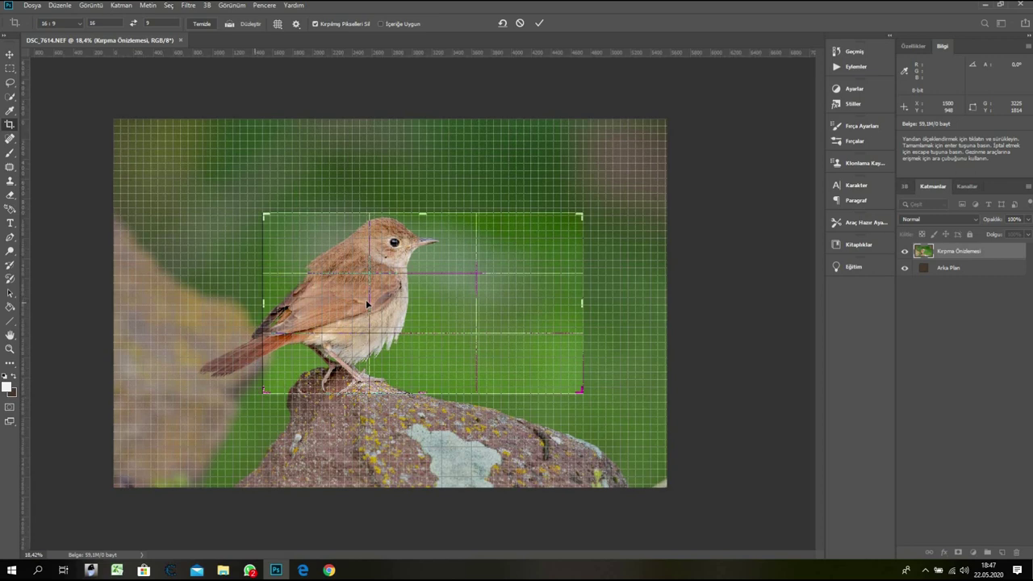
pyautogui.moveTo(366, 304); pyautogui.dragTo(369, 303)
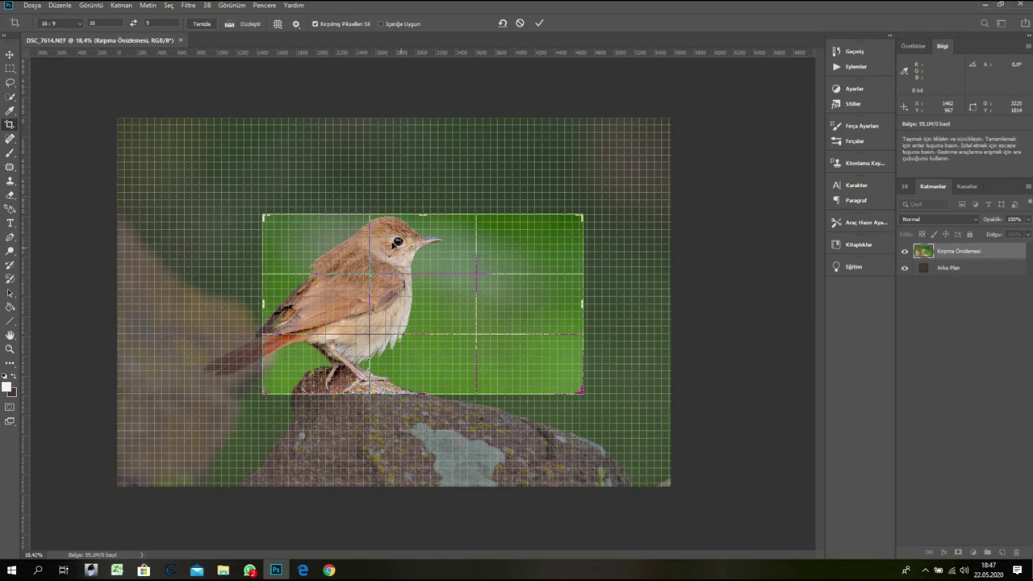
# - Enlarge the 16:9 crop frame to about 4688 × 2636 px so it takes in the bird's whole tail
pyautogui.moveTo(263, 304); pyautogui.dragTo(190, 303)
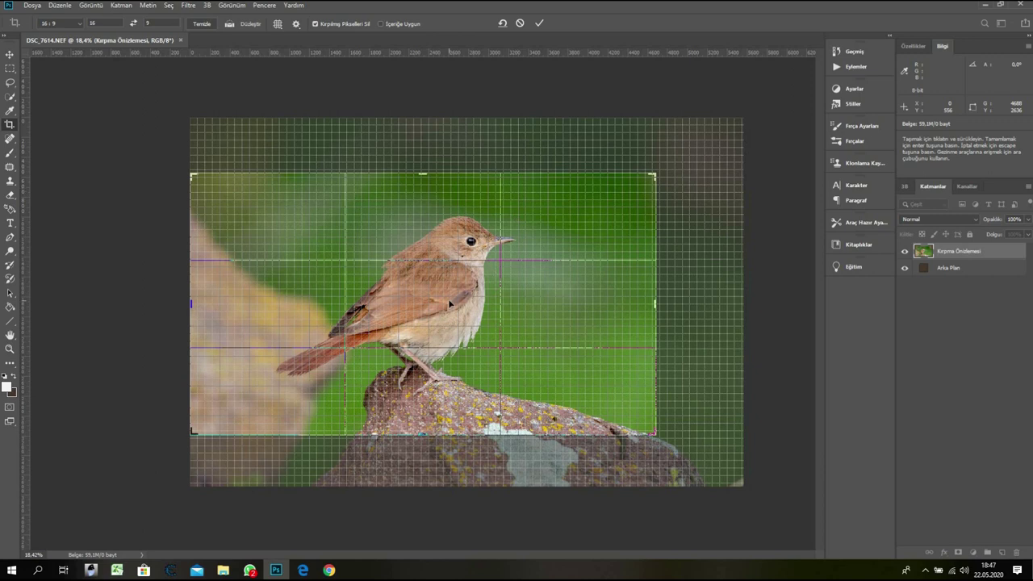
pyautogui.press('Right')
pyautogui.press('Right')
pyautogui.press('Right')
pyautogui.press('Right')
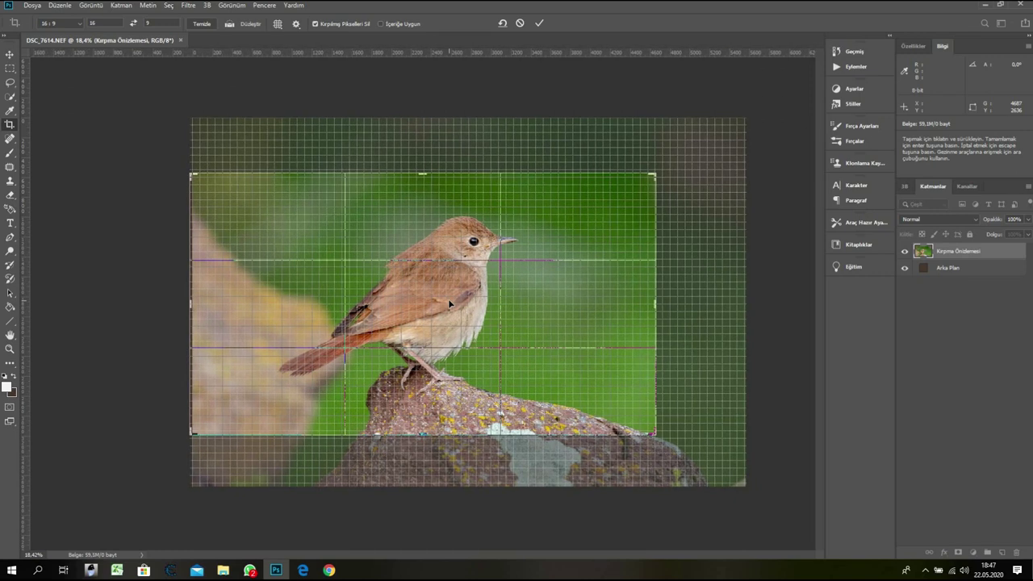
pyautogui.press('Left')
pyautogui.press('Left')
pyautogui.press('Left')
pyautogui.press('Left')
pyautogui.press('Left')
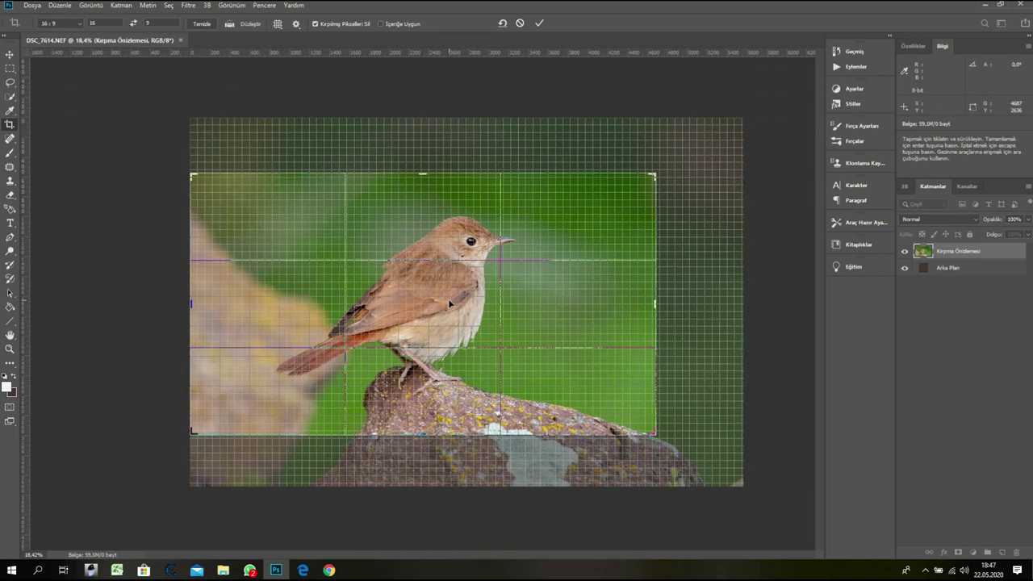
# - Nudge the photo gradually left inside the crop frame until the frame starts about 195 px from the image's left edge
pyautogui.press('Left')
pyautogui.press('Left')
pyautogui.press('Left')
pyautogui.press('Left')
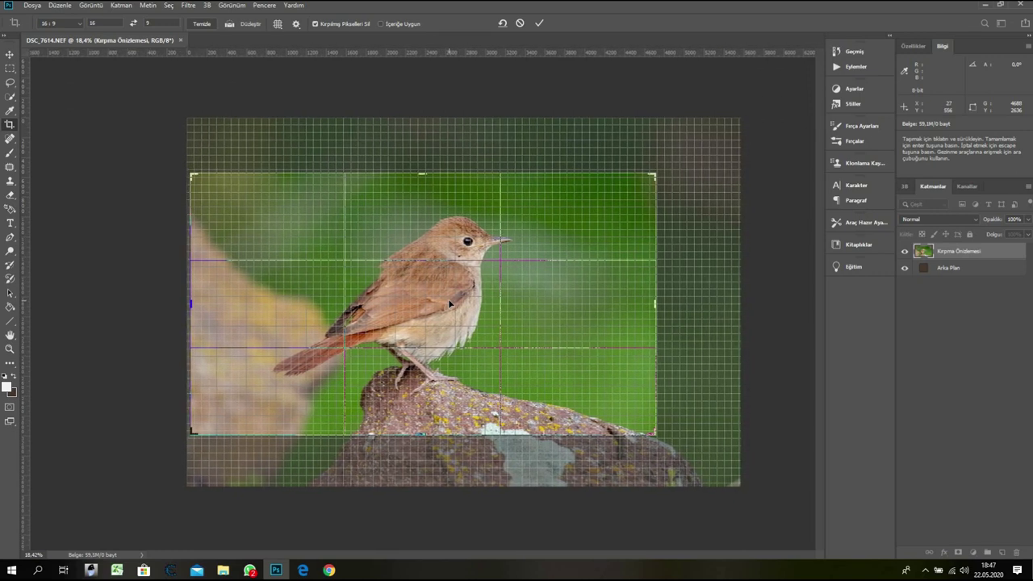
pyautogui.press('Left')
pyautogui.press('Left')
pyautogui.press('Left')
pyautogui.press('Left')
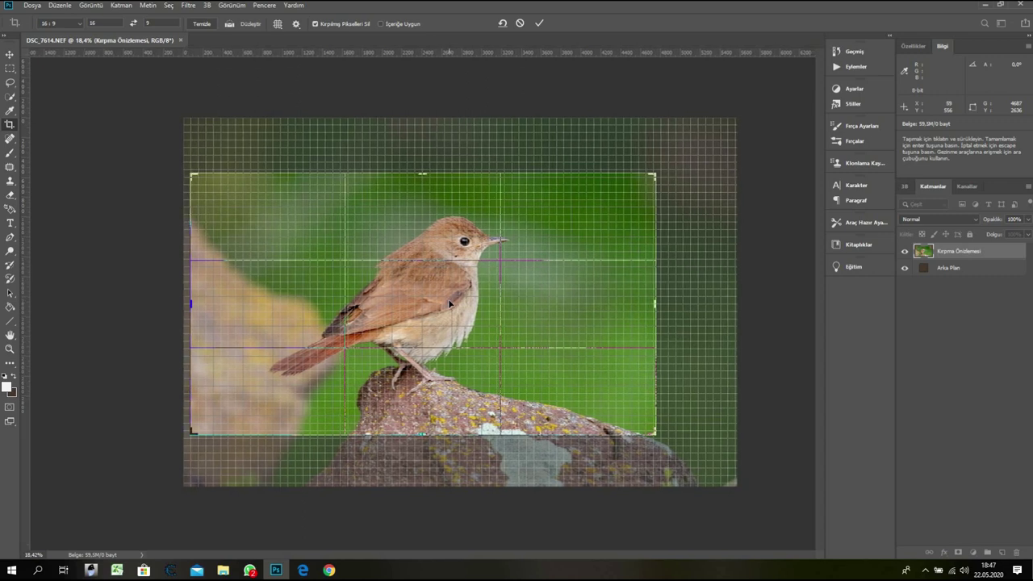
pyautogui.press('Left')
pyautogui.press('Left')
pyautogui.press('Left')
pyautogui.press('Left')
pyautogui.press('Left')
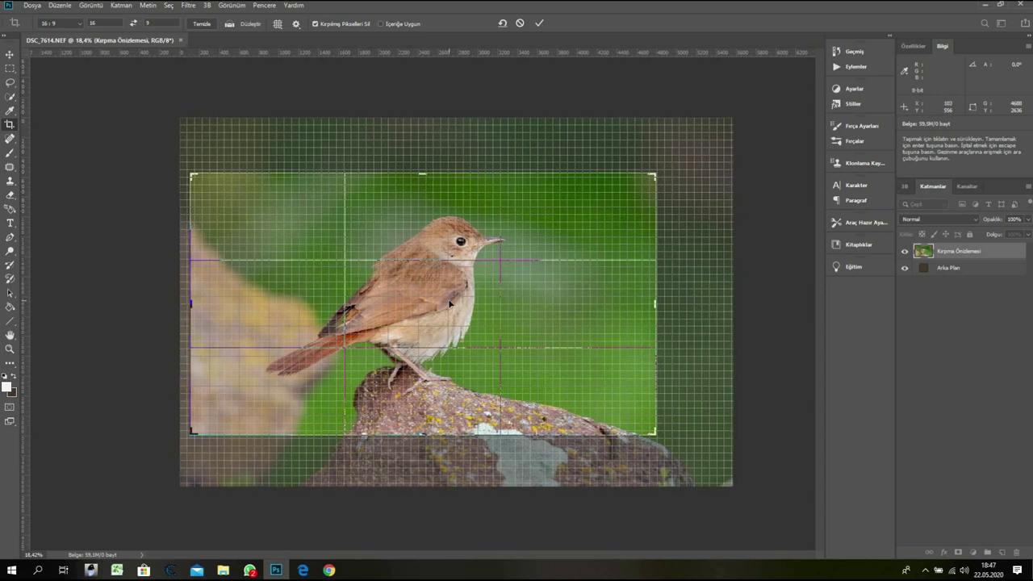
pyautogui.press('Left')
pyautogui.press('Left')
pyautogui.press('Left')
pyautogui.press('Left')
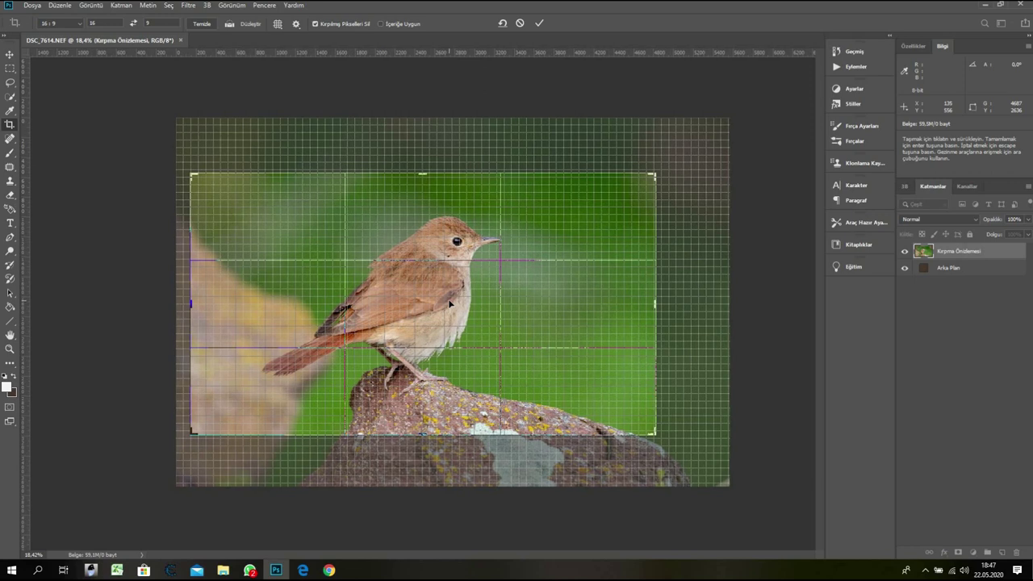
pyautogui.press('Left')
pyautogui.press('Left')
pyautogui.press('Left')
pyautogui.press('Left')
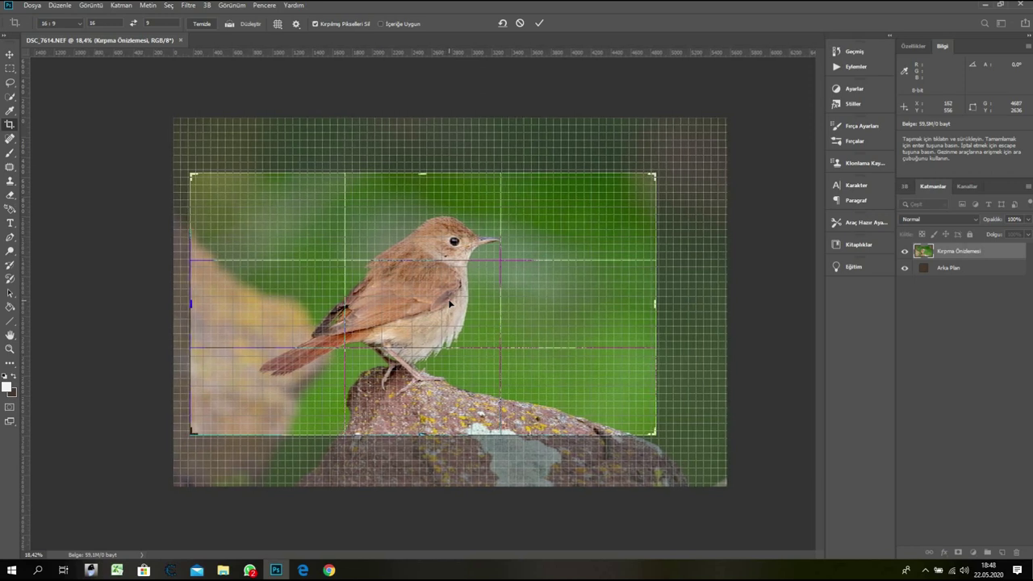
pyautogui.press('Left')
pyautogui.press('Left')
pyautogui.press('Left')
pyautogui.press('Left')
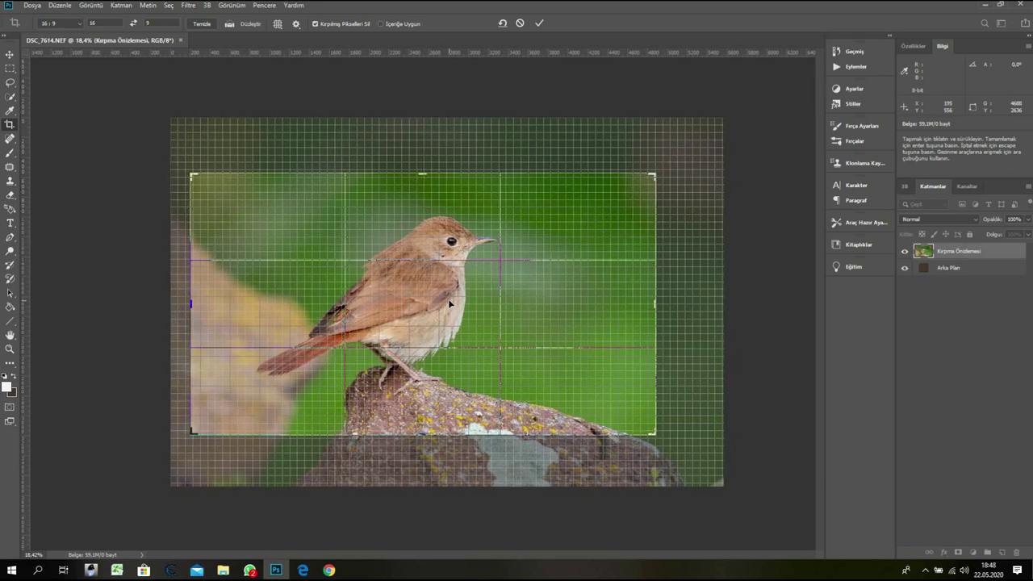
# - Shift the bird onto the crop's left third line and enlarge the 16:9 frame to about 4819 × 2711 px
pyautogui.moveTo(450, 303); pyautogui.dragTo(409, 298)
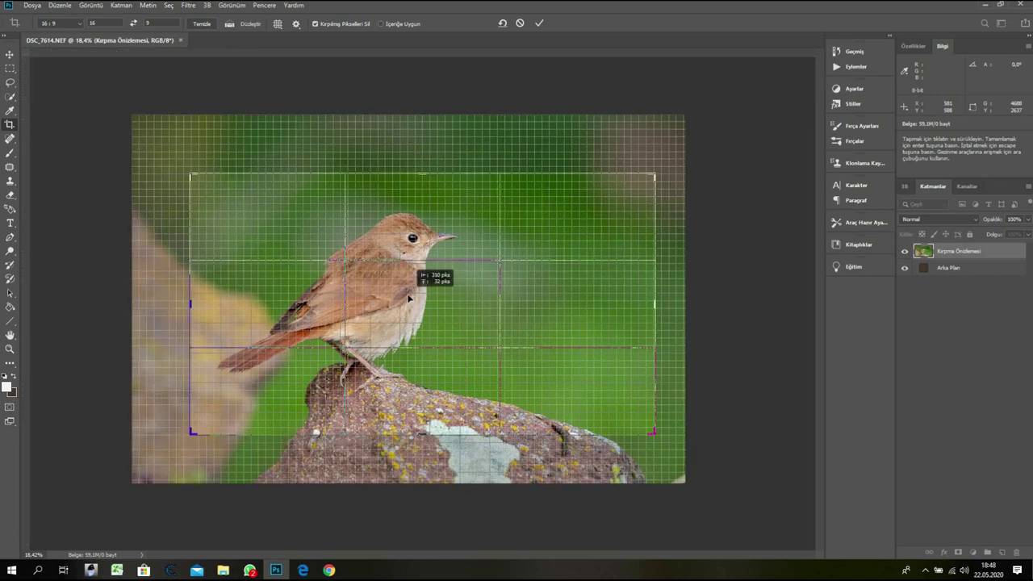
pyautogui.moveTo(409, 299); pyautogui.dragTo(412, 299)
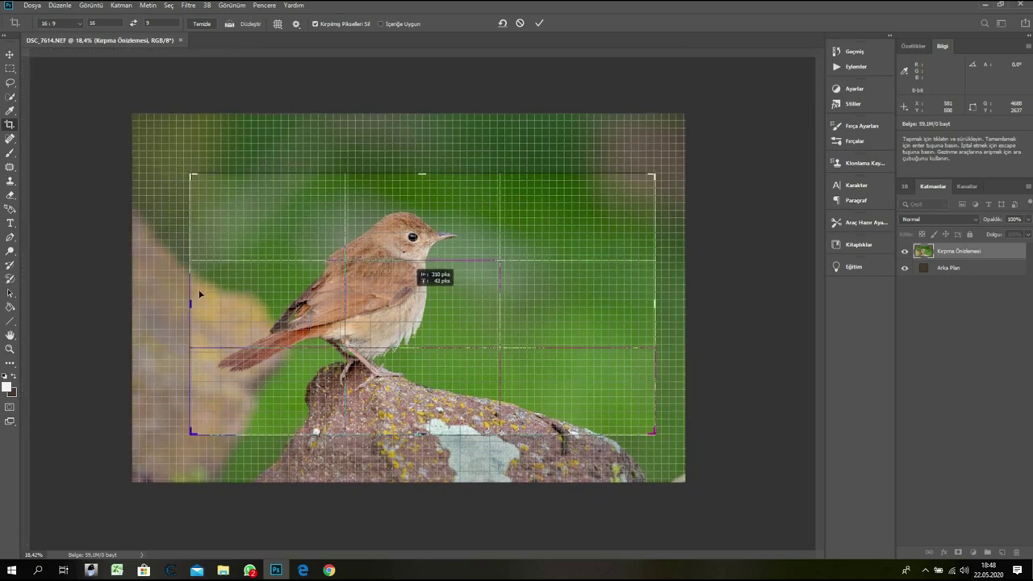
pyautogui.moveTo(179, 303); pyautogui.dragTo(175, 303)
pyautogui.moveTo(363, 325); pyautogui.dragTo(343, 324)
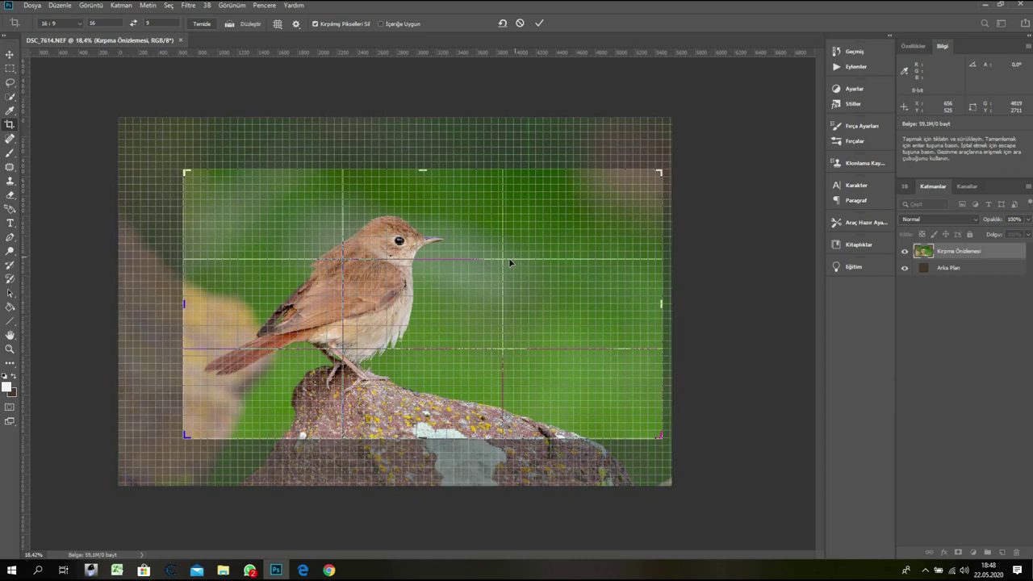
# - Move the photo slightly down inside the crop frame and apply the crop at about 4819 × 2710 px
pyautogui.moveTo(507, 264); pyautogui.dragTo(454, 313)
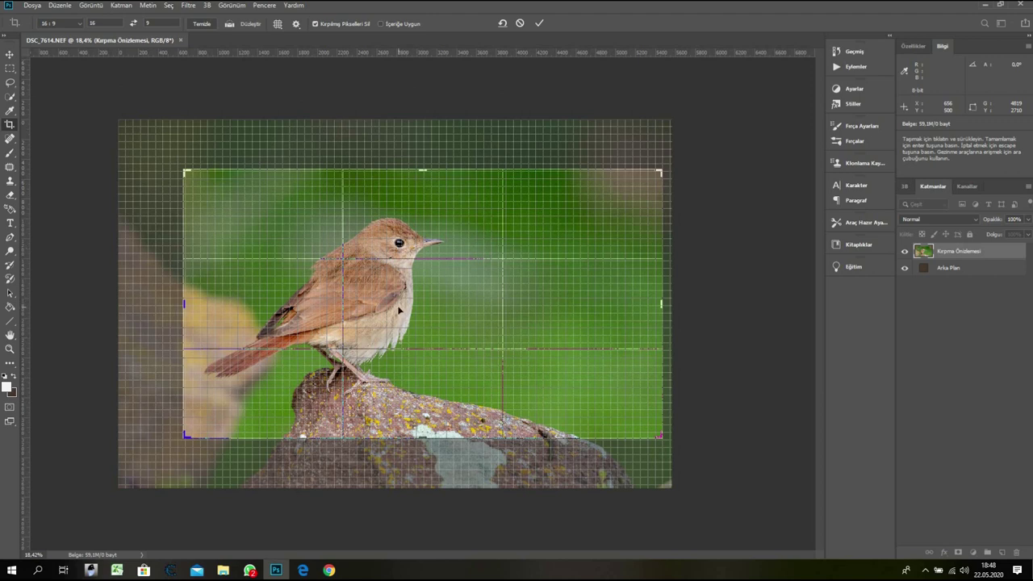
pyautogui.press('Return')
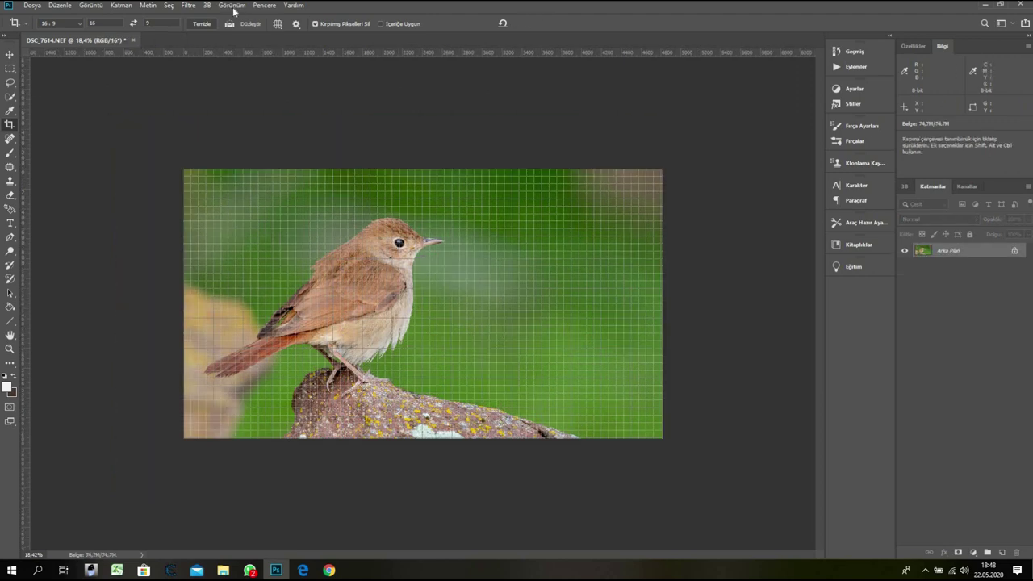
# - Hide the grid overlay on the cropped photo
pyautogui.click(232, 6)
pyautogui.moveTo(299, 199)
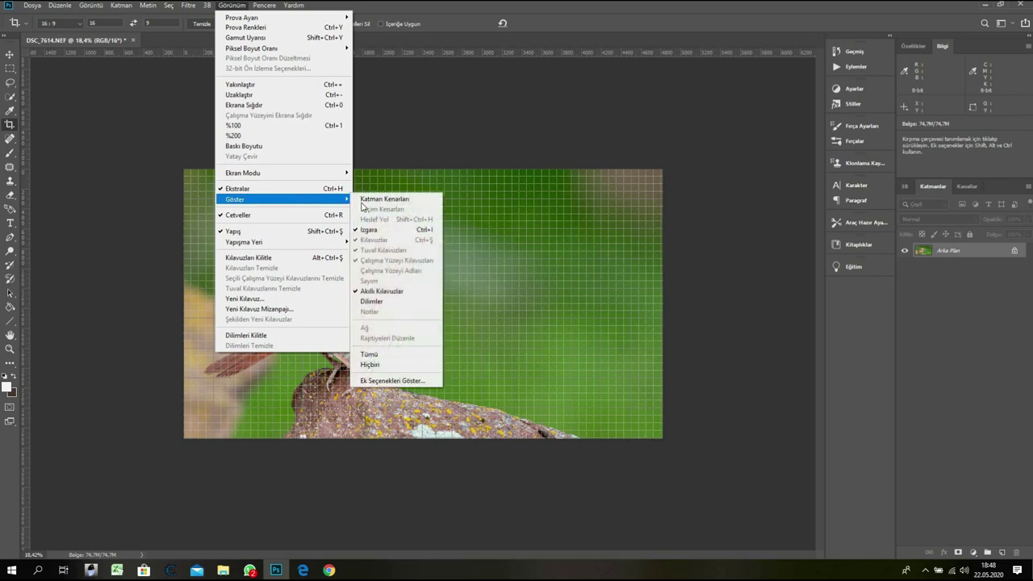
pyautogui.click(401, 230)
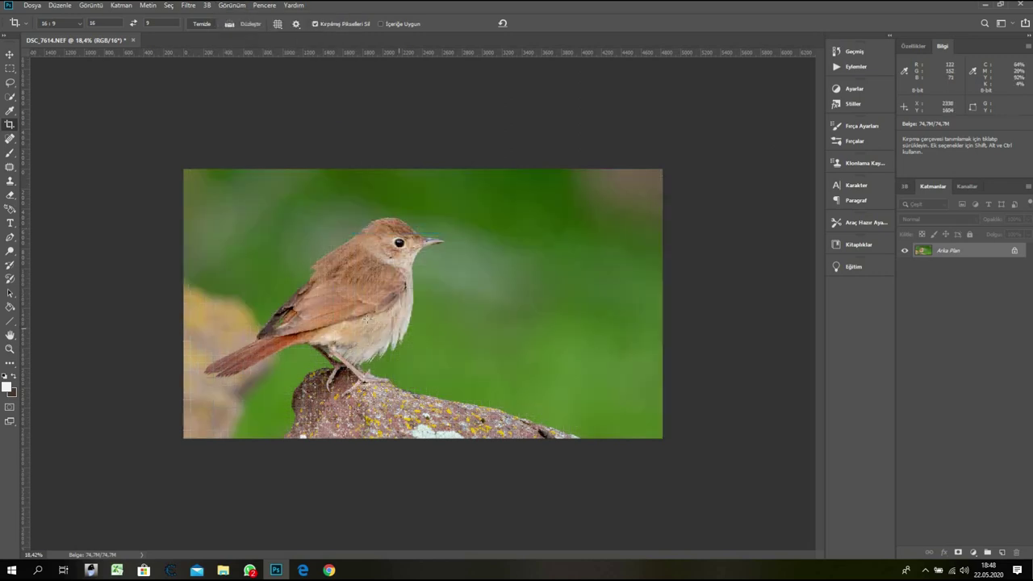
# - Toggle the grid display on and off over the cropped photo
pyautogui.hotkey('ctrl', "'")
pyautogui.hotkey('ctrl', "'")
pyautogui.hotkey('ctrl', "'")
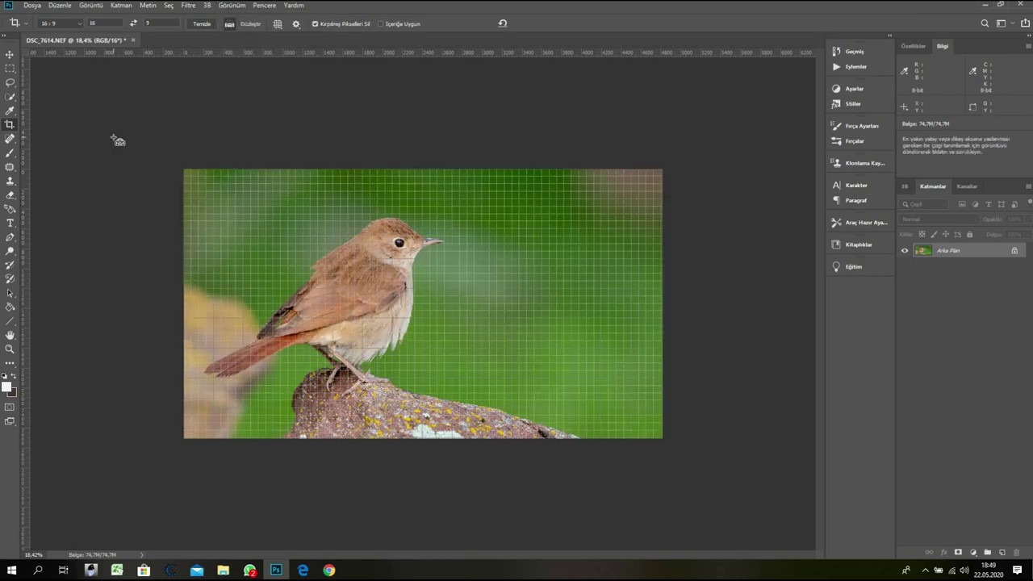
pyautogui.hotkey('ctrl', "'")
pyautogui.press('ctrl')
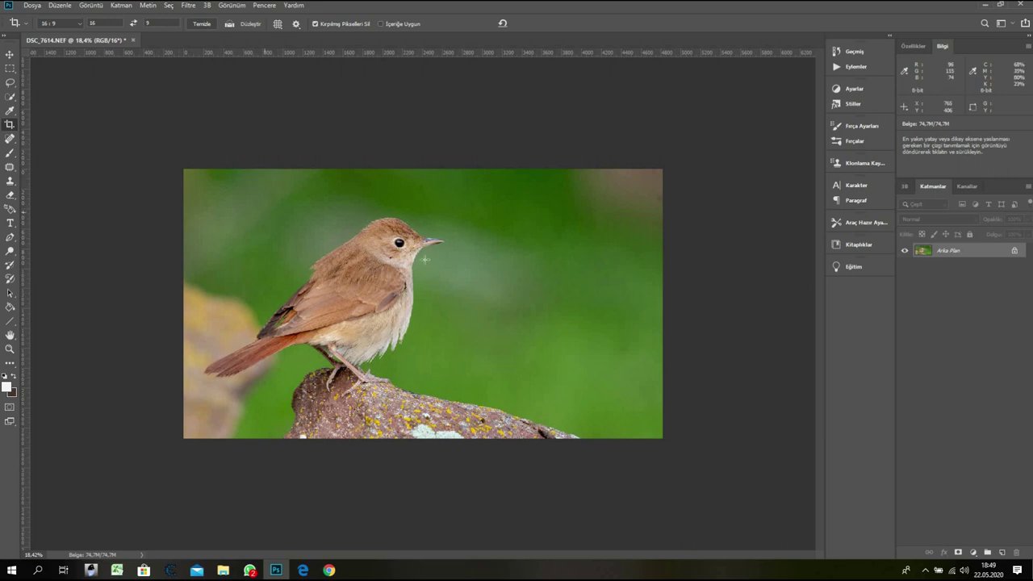
# - Select the bird with the automatic subject selection and add the rock beneath it using the Quick Selection tool
pyautogui.scroll(2, 274, 197)
pyautogui.scroll(3, 274, 196)
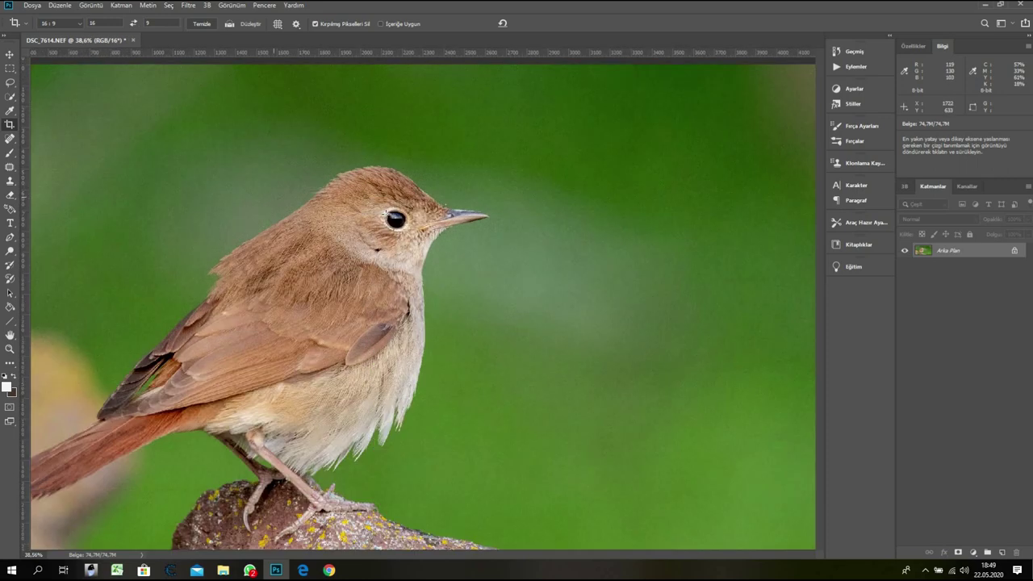
pyautogui.scroll(-5, 136, 266)
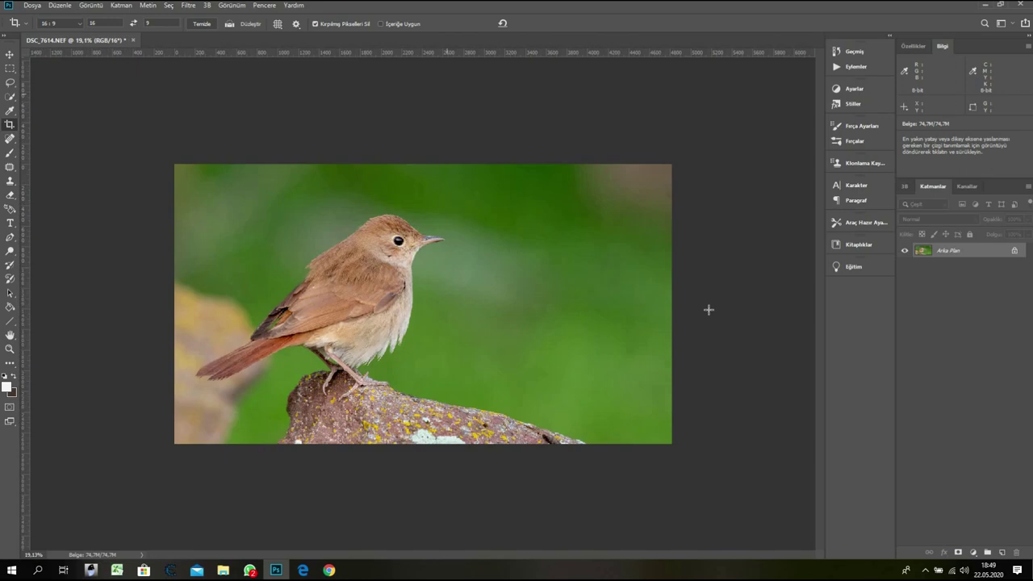
pyautogui.click(168, 6)
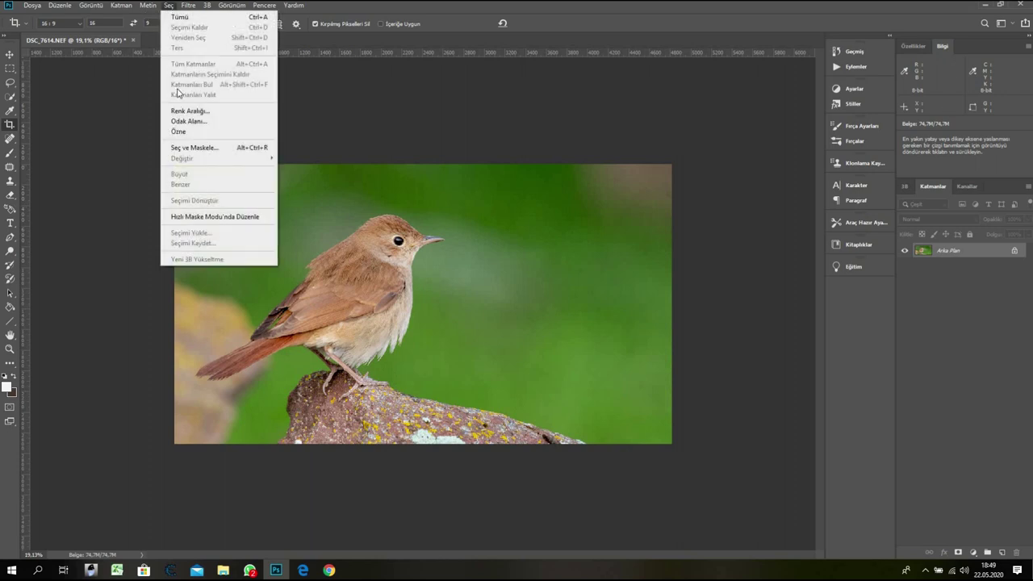
pyautogui.click(187, 133)
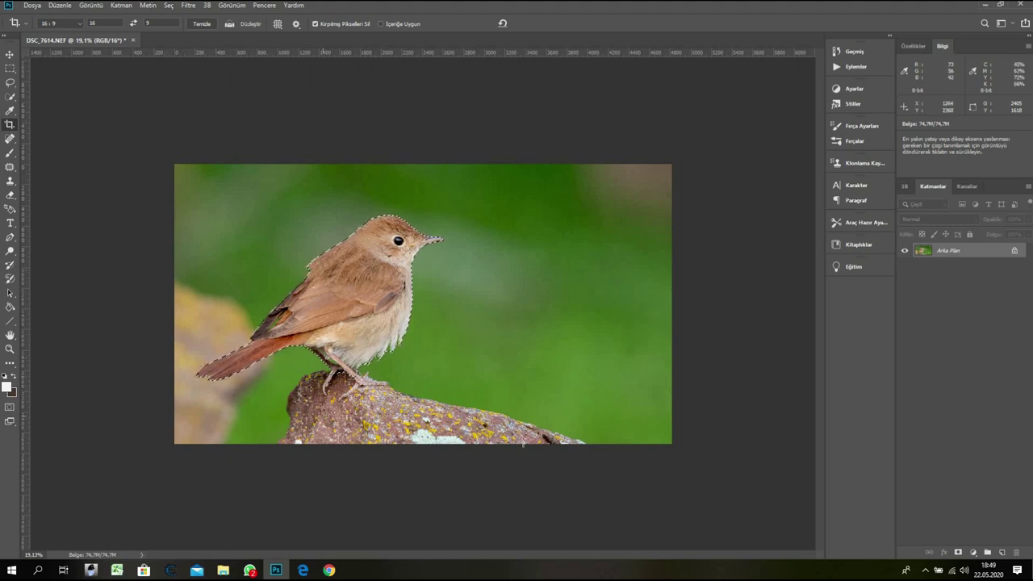
pyautogui.click(9, 98)
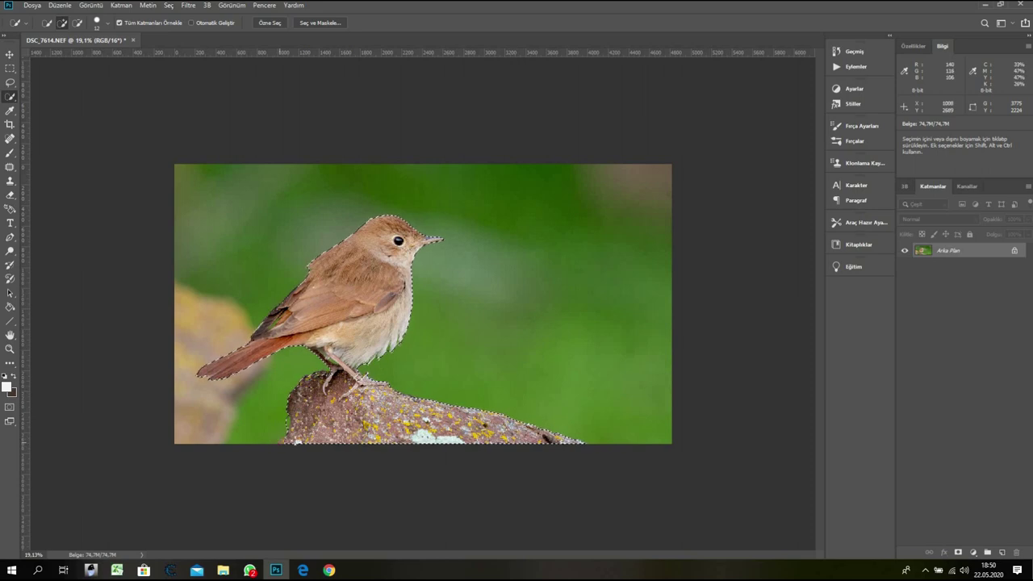
# - Examine the selection edge around the feet, the noise in the green background and the bird's feather detail up close
pyautogui.scroll(5, 315, 394)
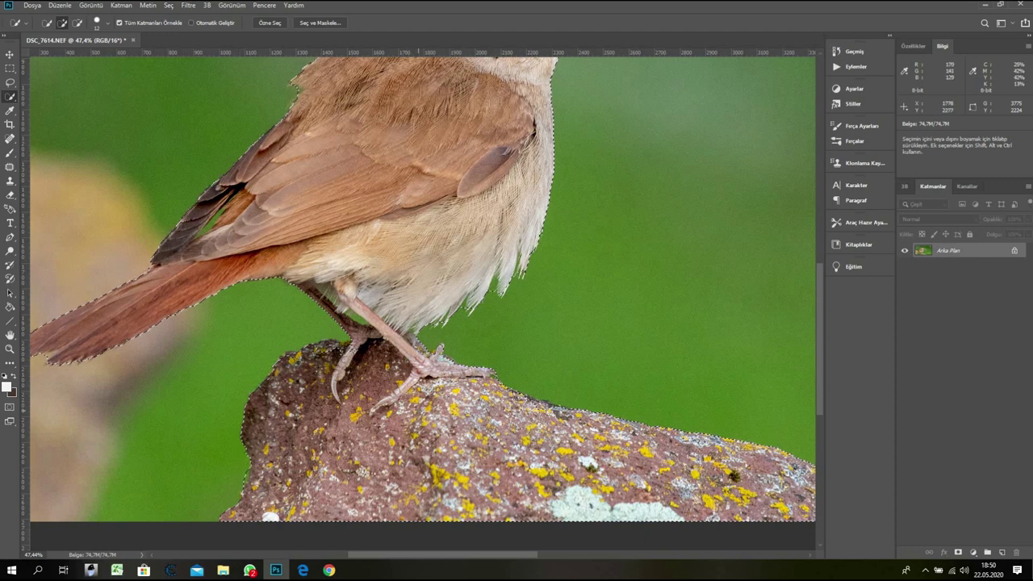
pyautogui.scroll(-3, 418, 301)
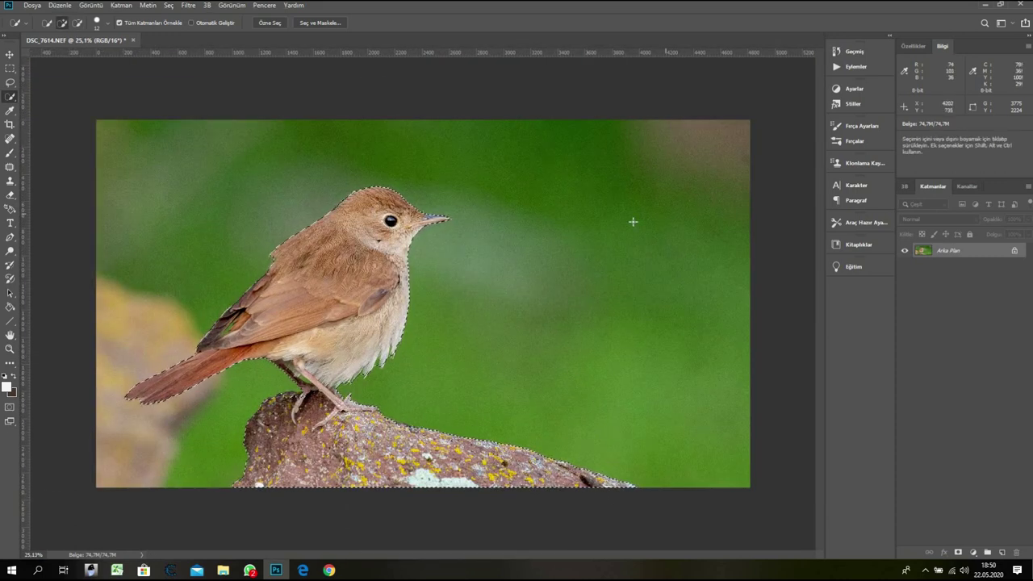
pyautogui.scroll(4, 557, 210)
pyautogui.scroll(2, 558, 212)
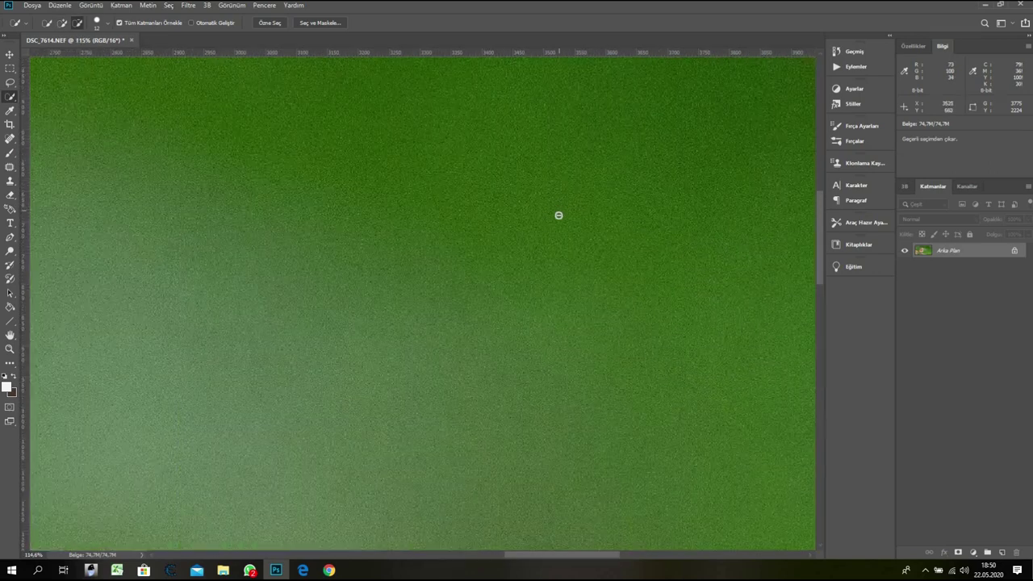
pyautogui.scroll(-5, 503, 300)
pyautogui.scroll(-3, 404, 295)
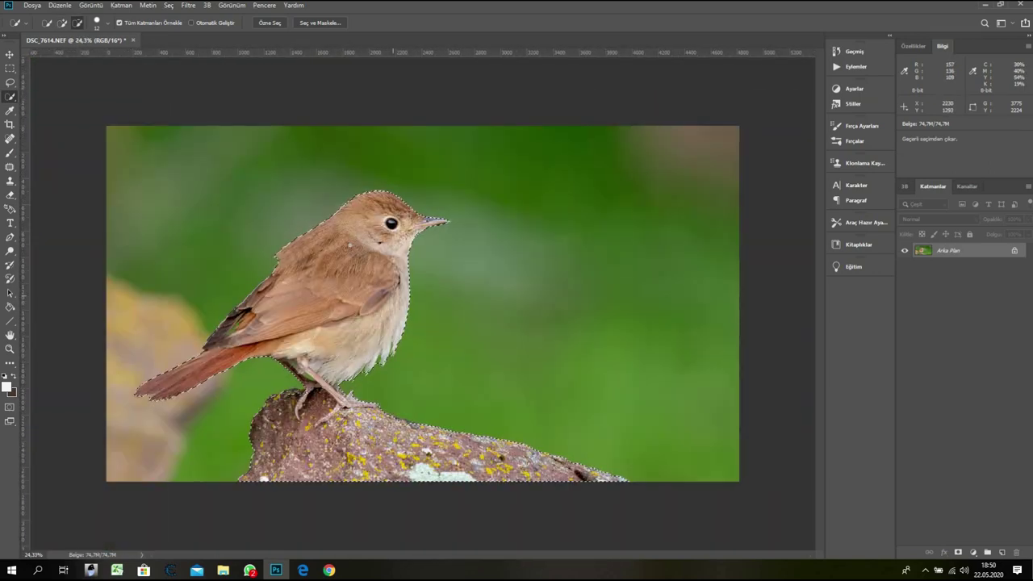
pyautogui.scroll(6, 277, 185)
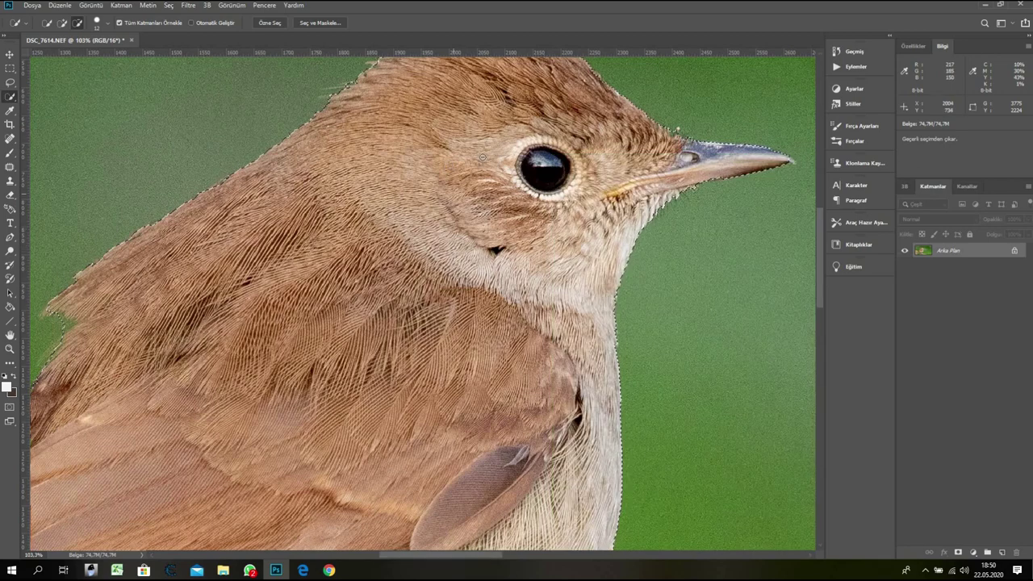
pyautogui.scroll(4, 403, 265)
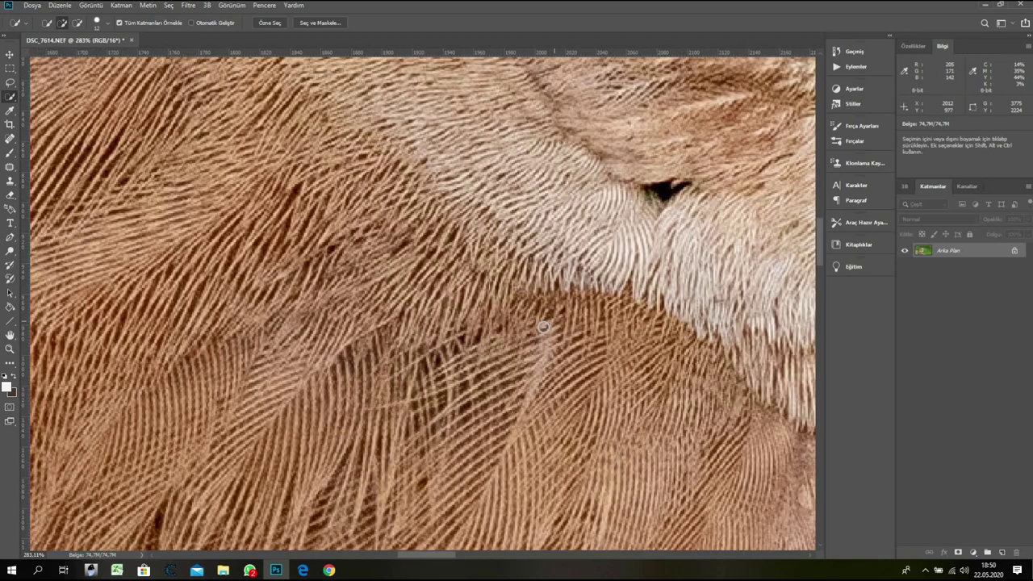
pyautogui.scroll(-5, 552, 320)
pyautogui.scroll(-5, 501, 334)
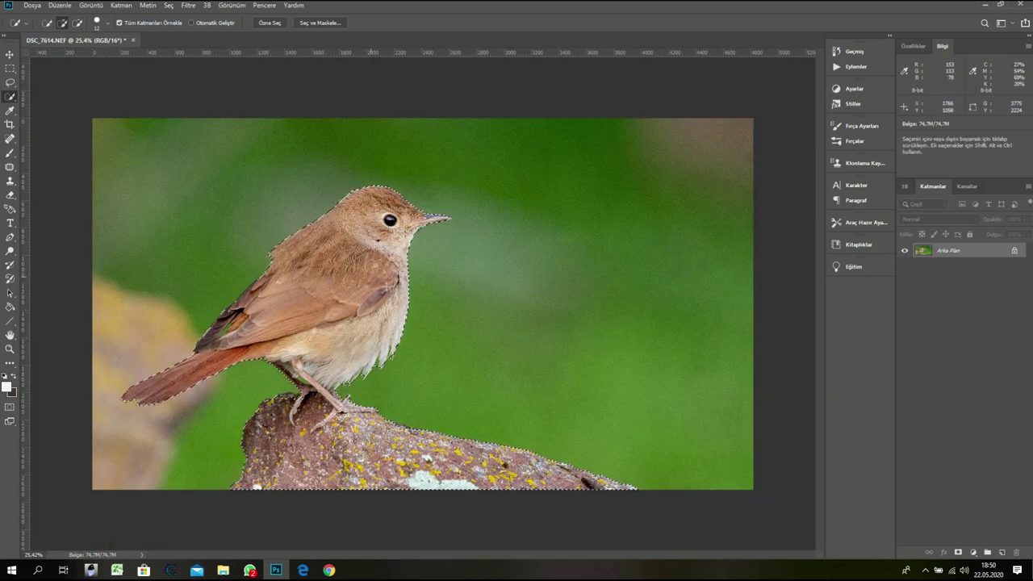
# - Invert the selection so it covers the background instead of the bird and rock
pyautogui.click(169, 6)
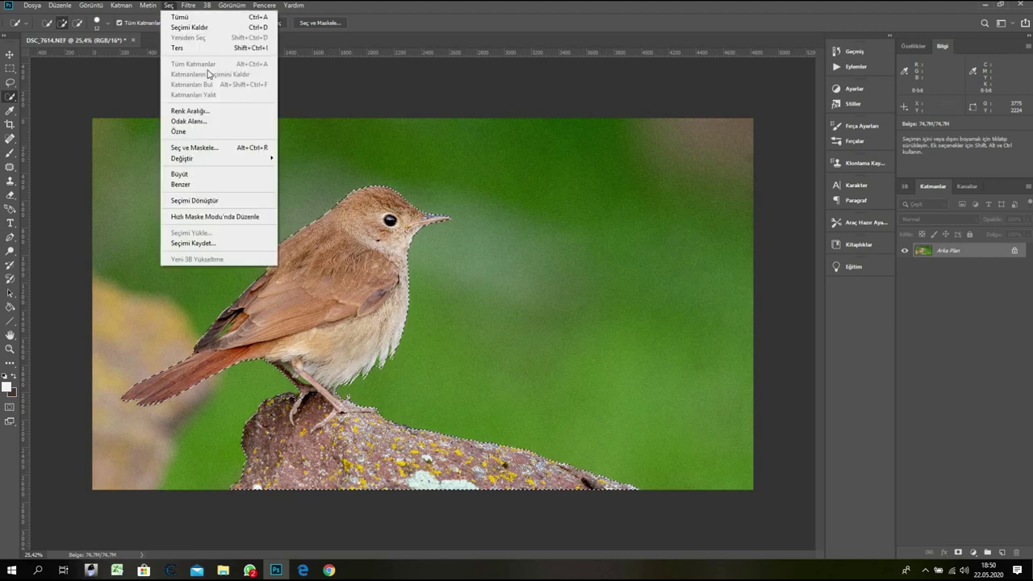
pyautogui.click(206, 51)
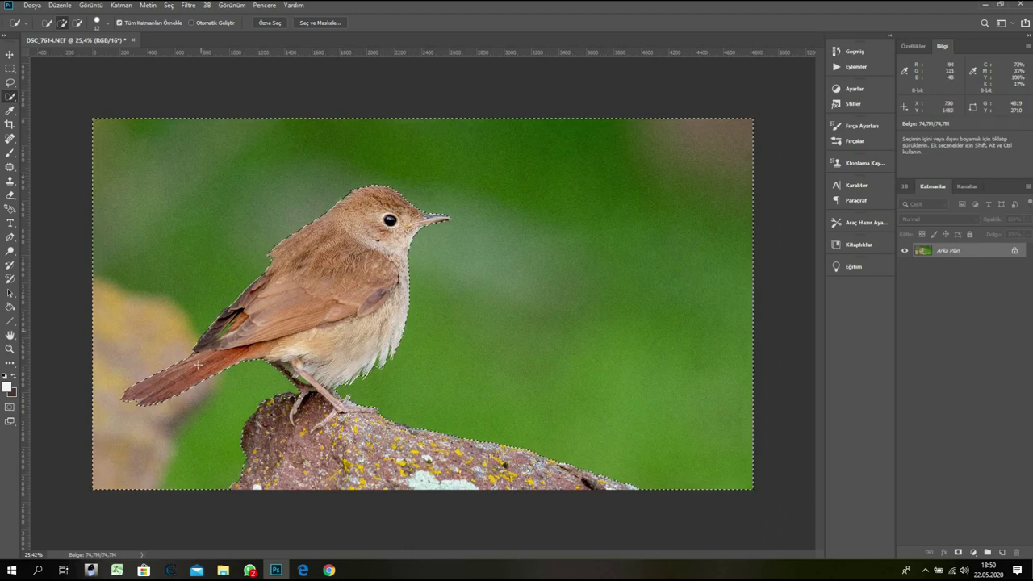
# - Open the Topaz DeNoise 6 filter for the selected background and choose the RAW - moderate preset
pyautogui.click(191, 8)
pyautogui.moveTo(277, 247)
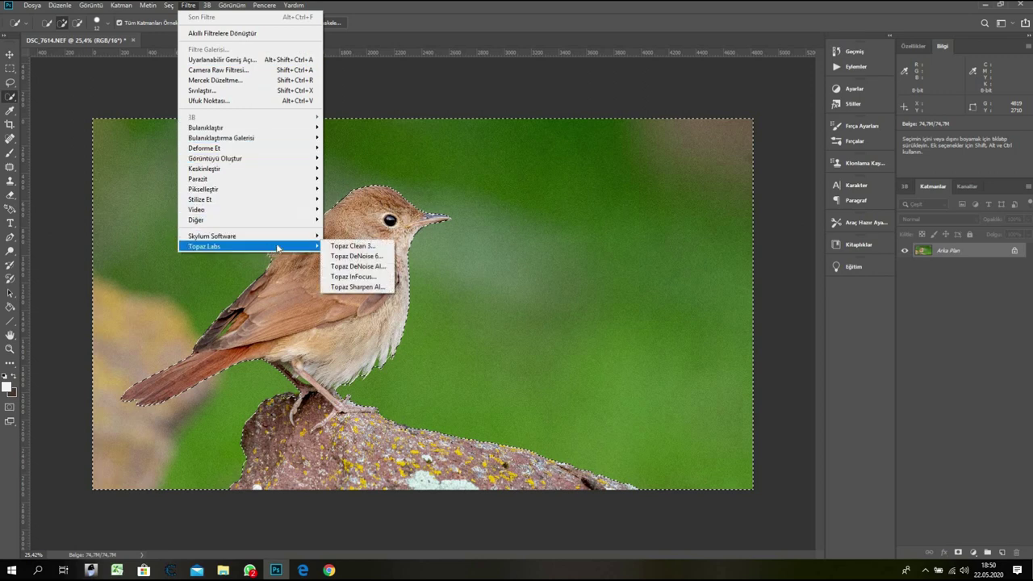
pyautogui.click(377, 256)
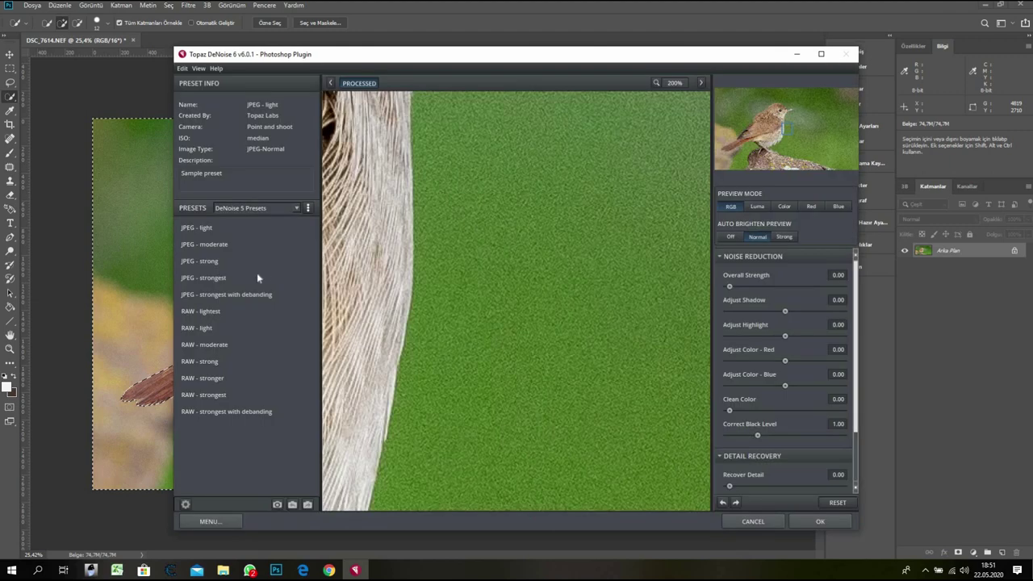
pyautogui.click(230, 342)
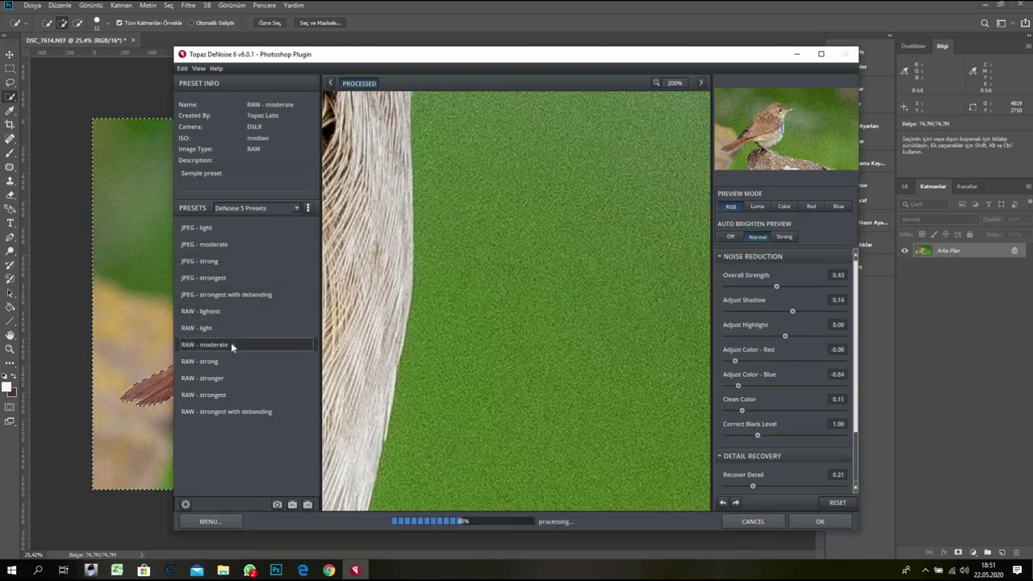
# - Lower the overall noise reduction strength to 0.36 while checking the beak and background, and apply the filter to the background
pyautogui.moveTo(588, 182); pyautogui.dragTo(565, 177)
pyautogui.moveTo(534, 344); pyautogui.dragTo(510, 250)
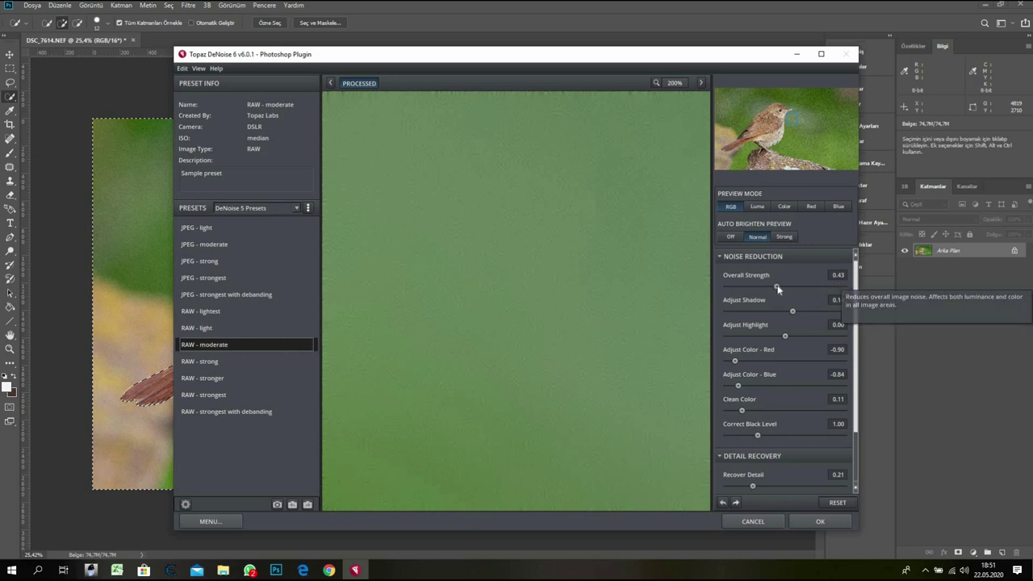
pyautogui.moveTo(776, 288); pyautogui.dragTo(778, 289)
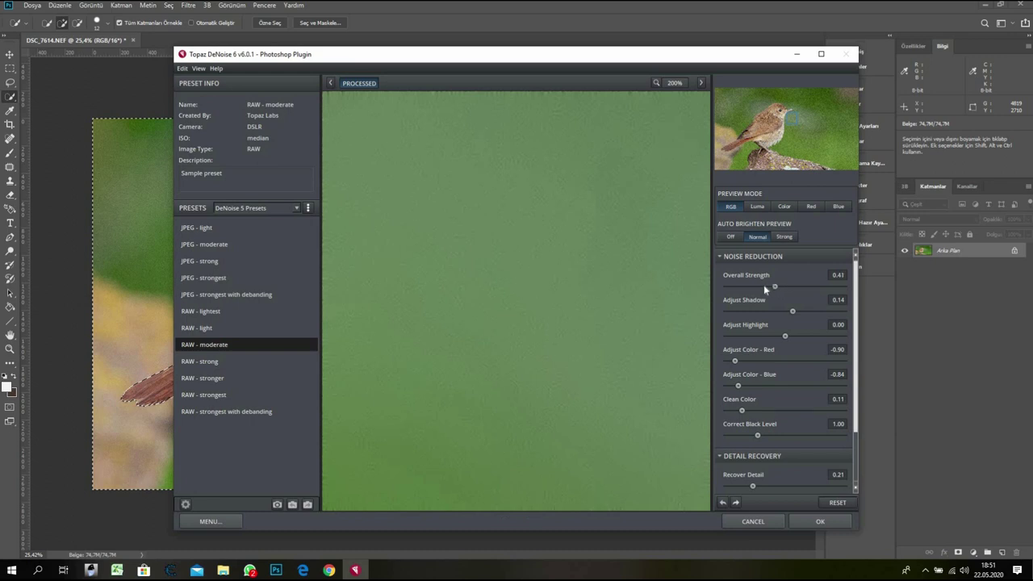
pyautogui.click(764, 286)
pyautogui.click(774, 287)
pyautogui.moveTo(477, 272); pyautogui.dragTo(590, 368)
pyautogui.moveTo(591, 316); pyautogui.dragTo(524, 240)
pyautogui.moveTo(593, 391); pyautogui.dragTo(670, 371)
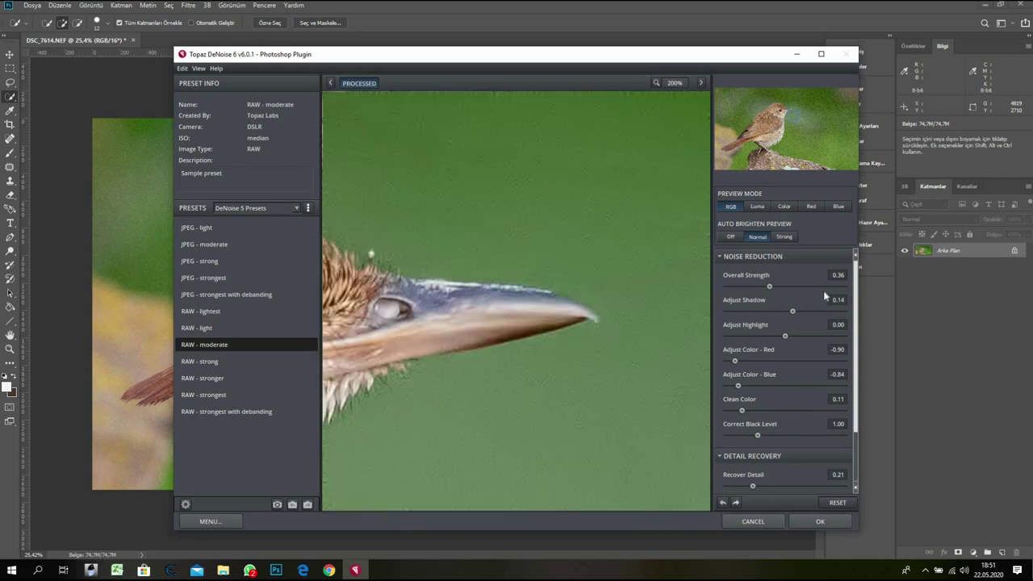
pyautogui.moveTo(541, 387); pyautogui.dragTo(408, 282)
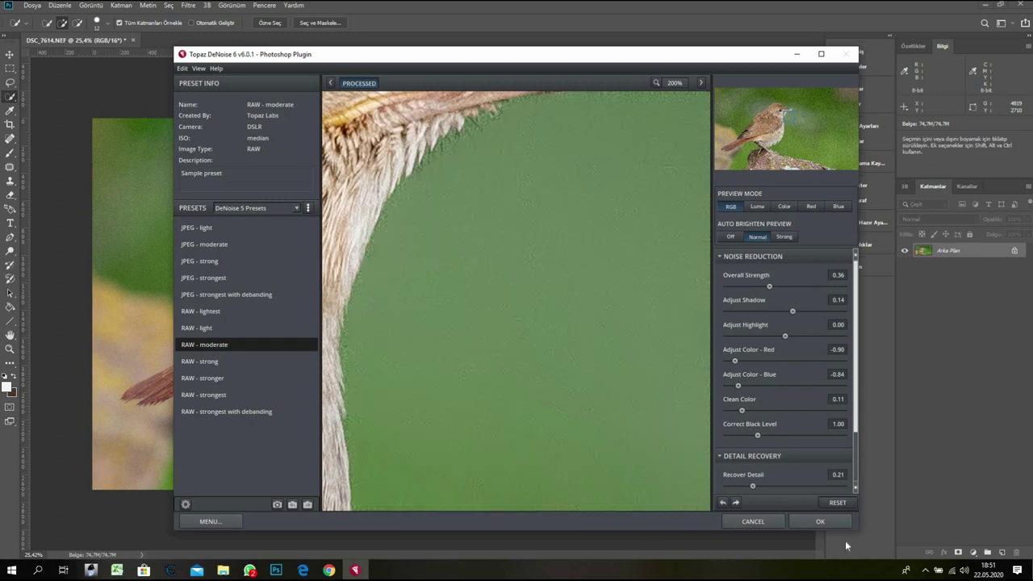
pyautogui.click(820, 521)
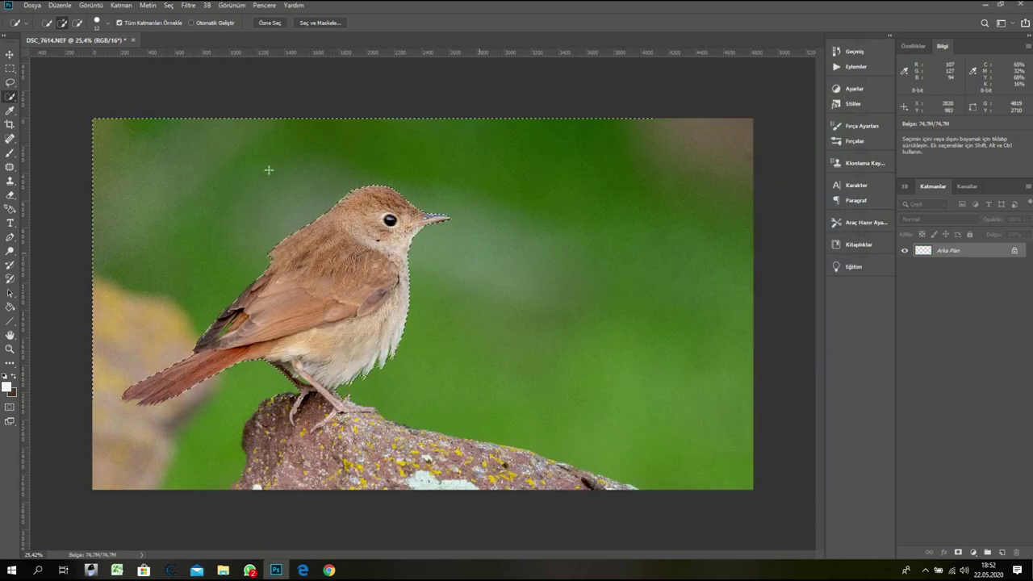
# - Invert the selection so it covers the bird and rock instead of the background
pyautogui.click(168, 4)
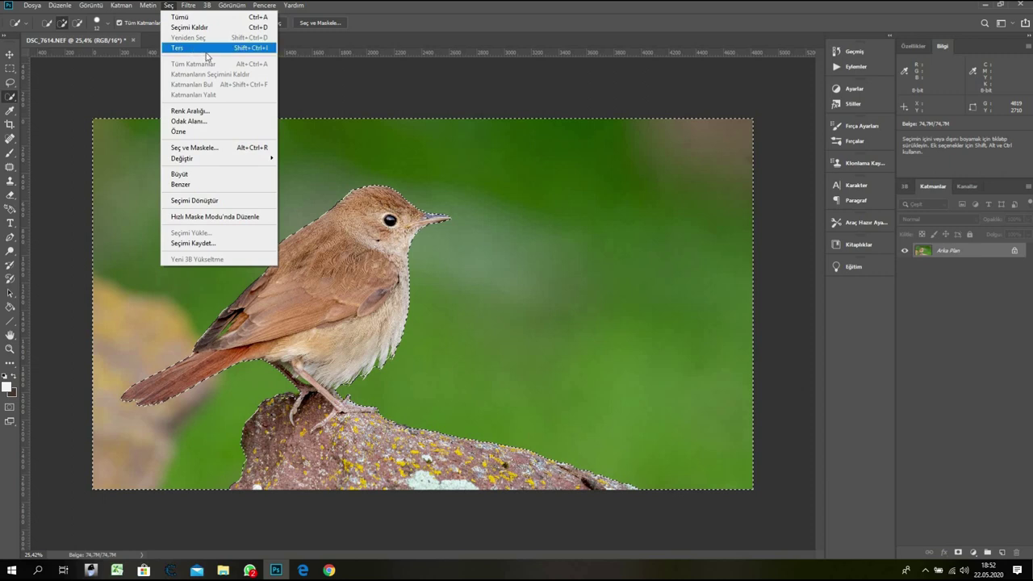
pyautogui.click(191, 49)
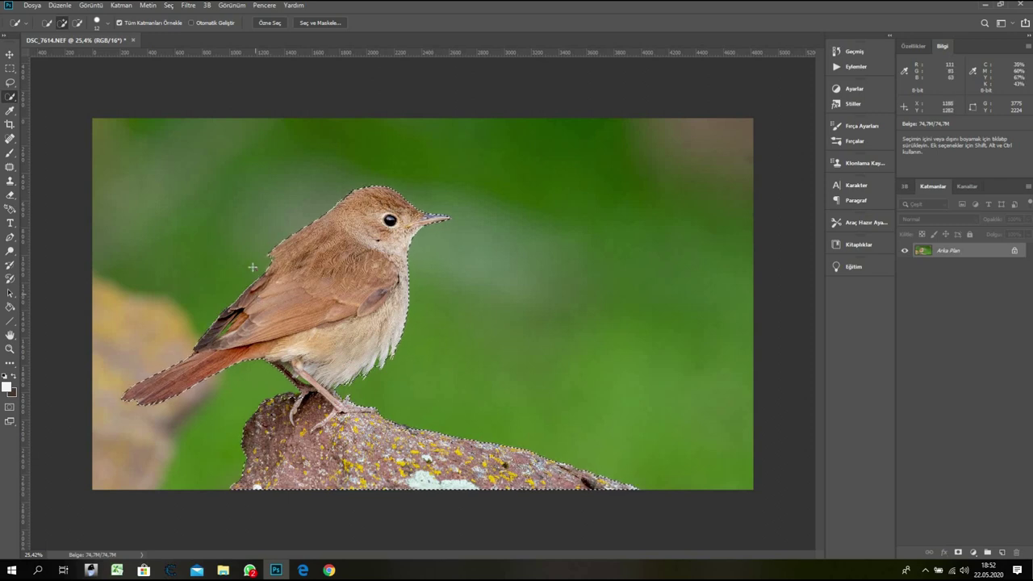
pyautogui.scroll(2, 317, 251)
pyautogui.scroll(4, 331, 217)
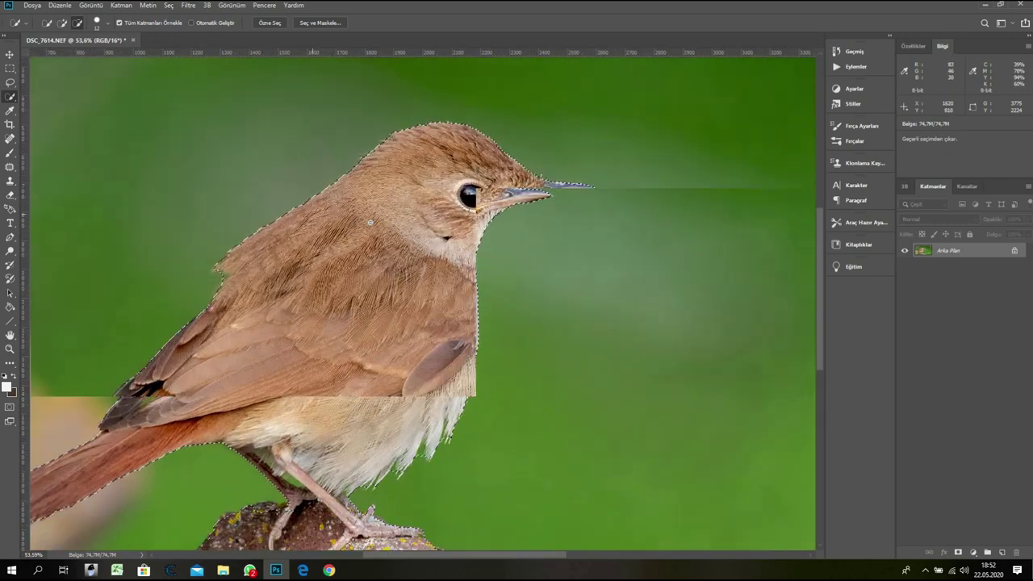
pyautogui.scroll(1, 431, 162)
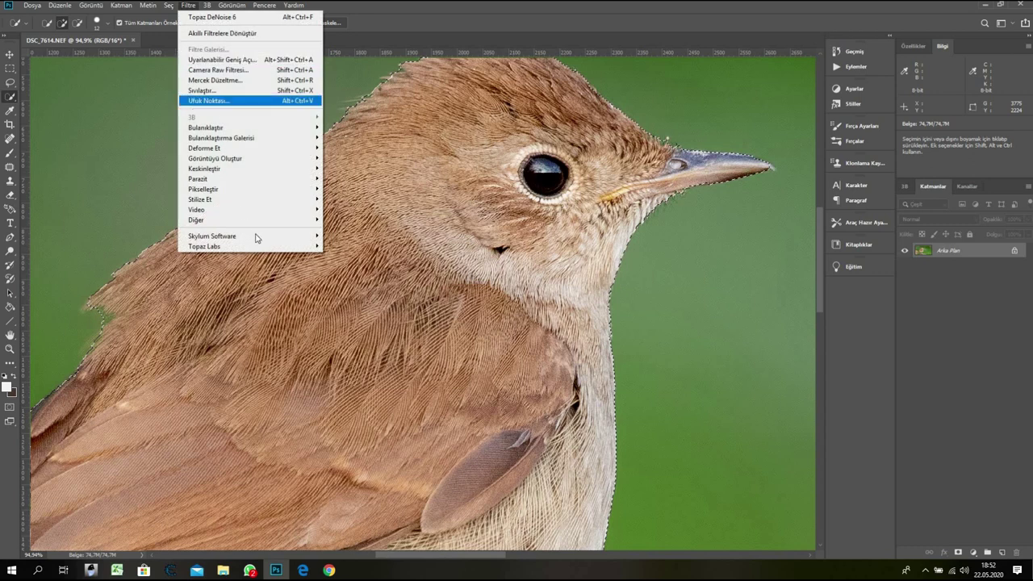
# - Open the Topaz DeNoise 6 filter for the selected bird and rock and choose the RAW - lightest preset
pyautogui.moveTo(257, 249)
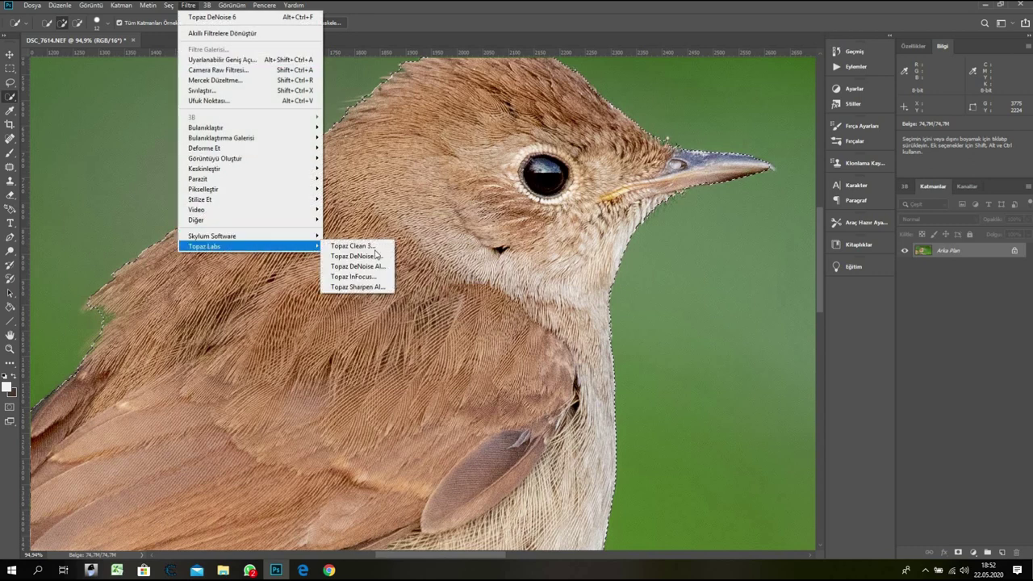
pyautogui.click(387, 259)
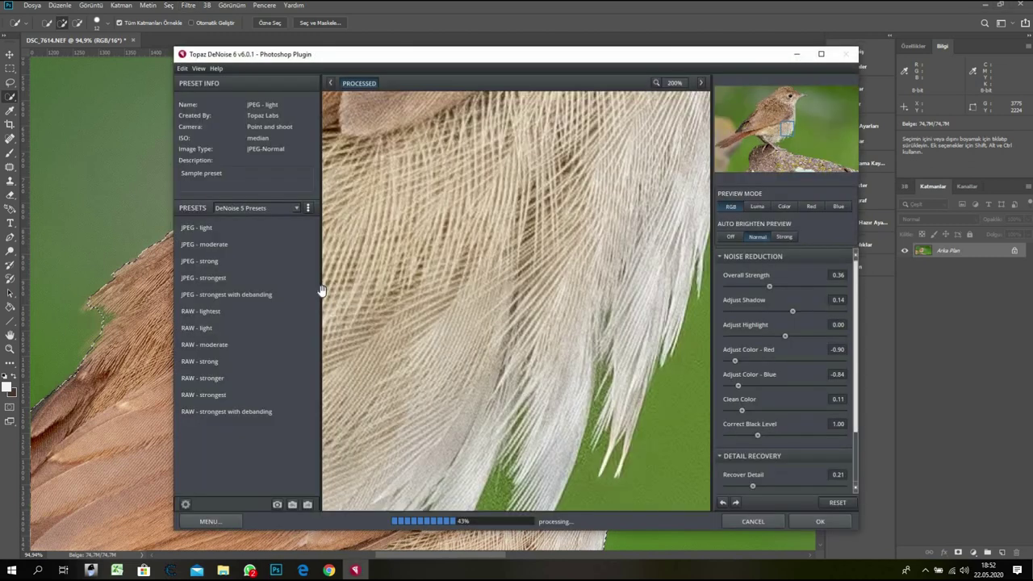
pyautogui.click(233, 314)
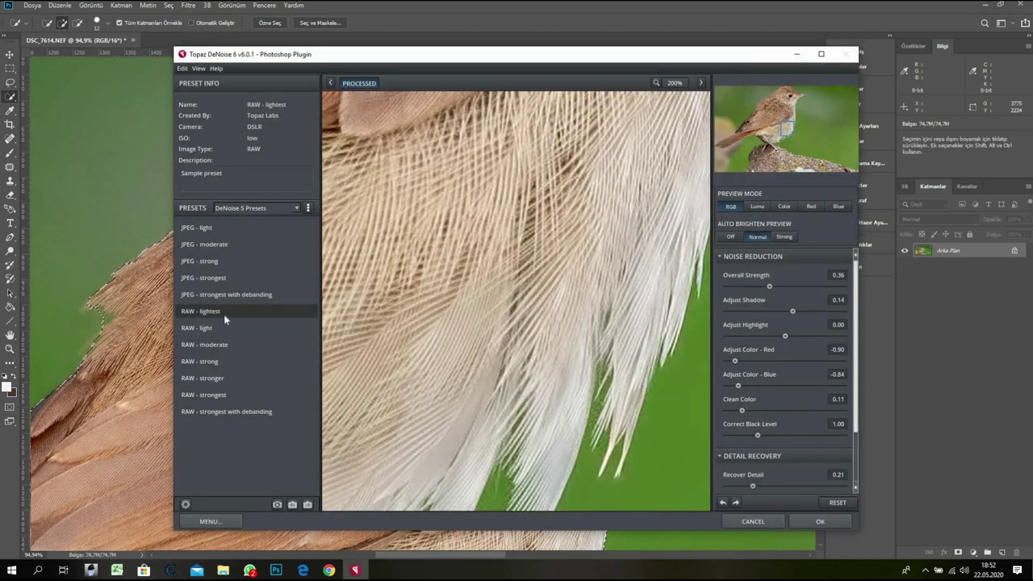
pyautogui.click(217, 313)
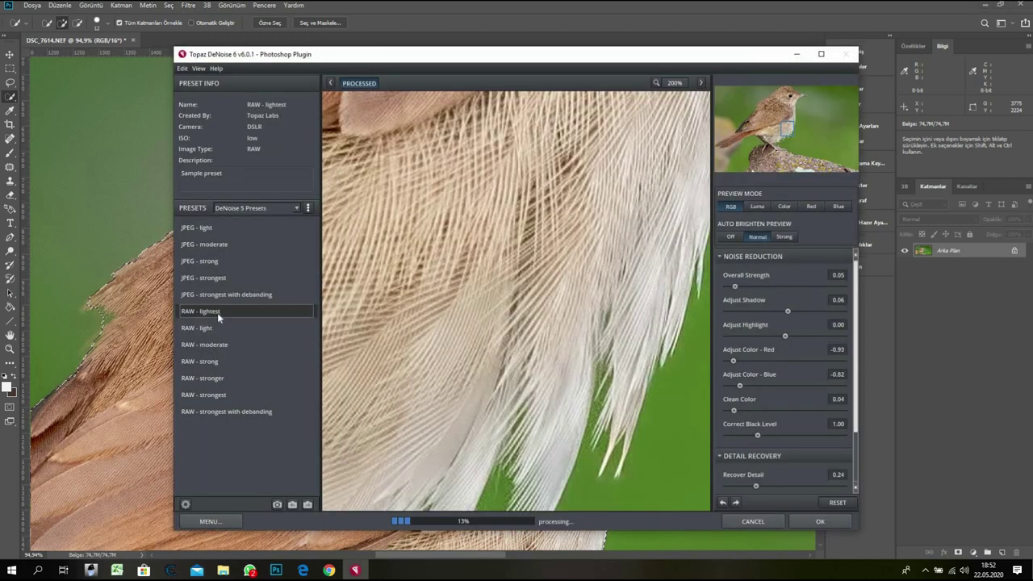
# - Set the overall noise reduction strength to 0.07, check the feather detail on wing and head, and apply the filter
pyautogui.moveTo(410, 214); pyautogui.dragTo(541, 348)
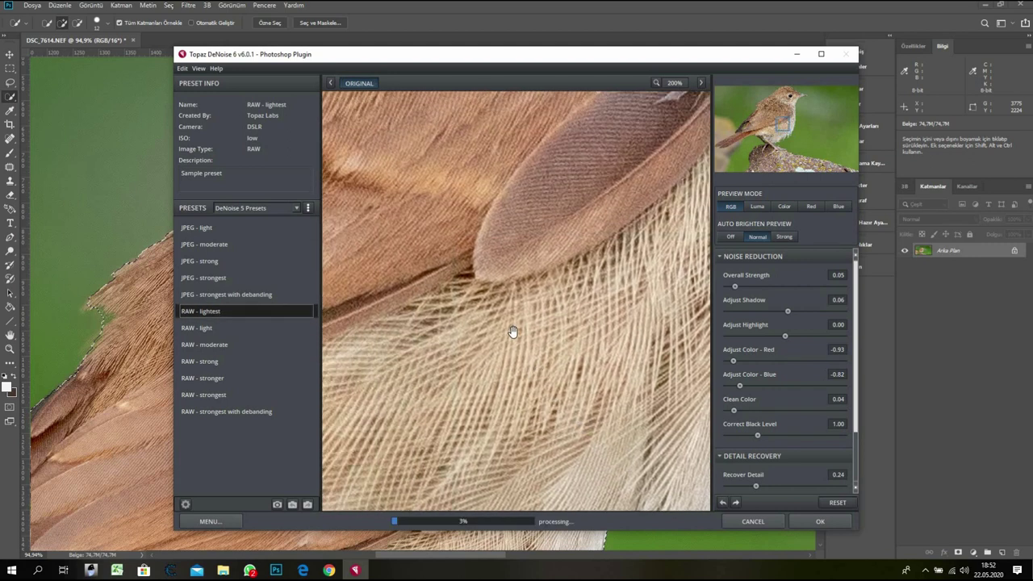
pyautogui.moveTo(454, 206); pyautogui.dragTo(524, 420)
pyautogui.moveTo(508, 338); pyautogui.dragTo(507, 345)
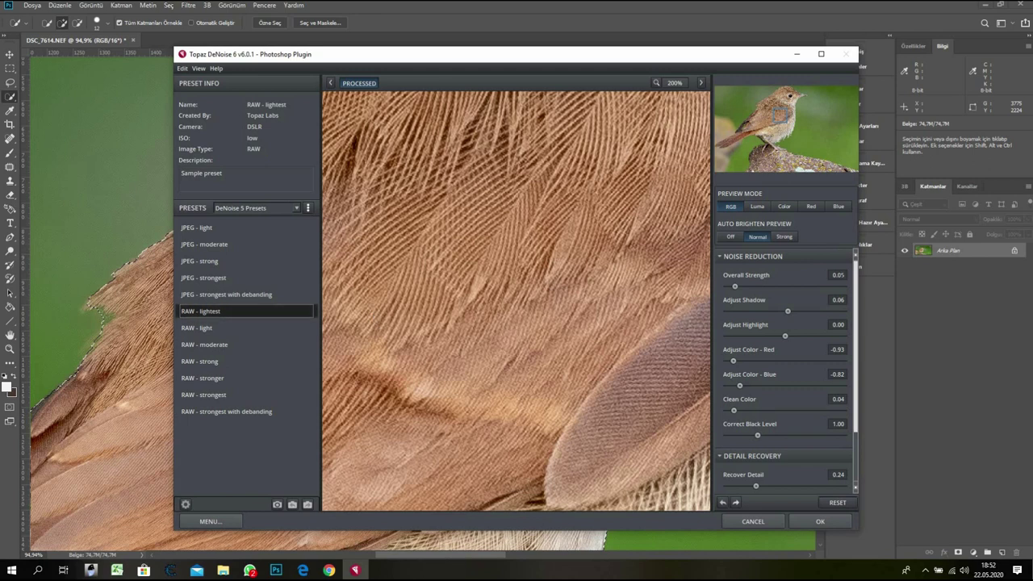
pyautogui.click(736, 286)
pyautogui.moveTo(560, 406)
pyautogui.mouseDown()
pyautogui.moveTo(559, 397)
pyautogui.moveTo(541, 450)
pyautogui.mouseUp()
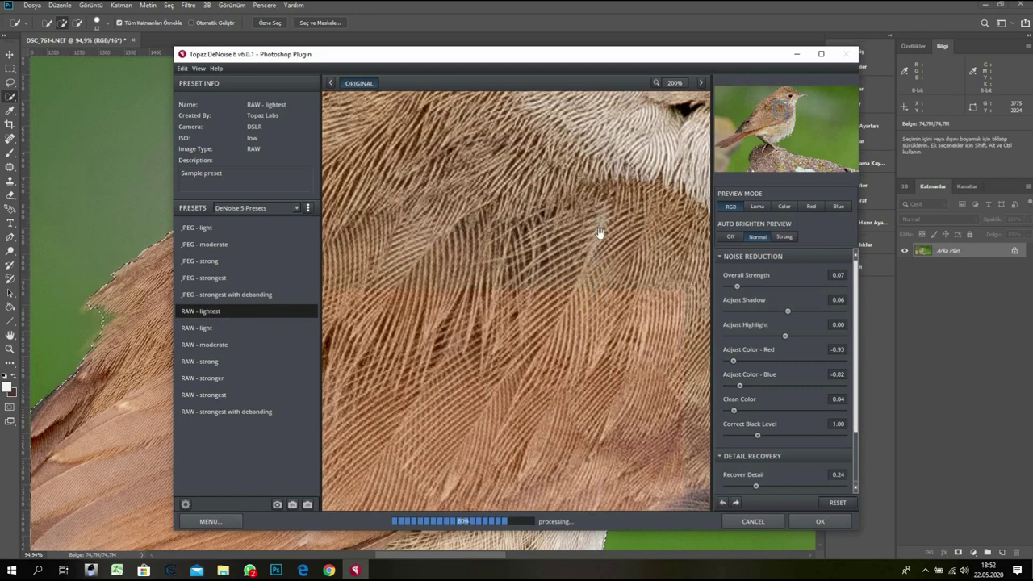
pyautogui.moveTo(600, 235); pyautogui.dragTo(476, 427)
pyautogui.moveTo(617, 291); pyautogui.dragTo(520, 352)
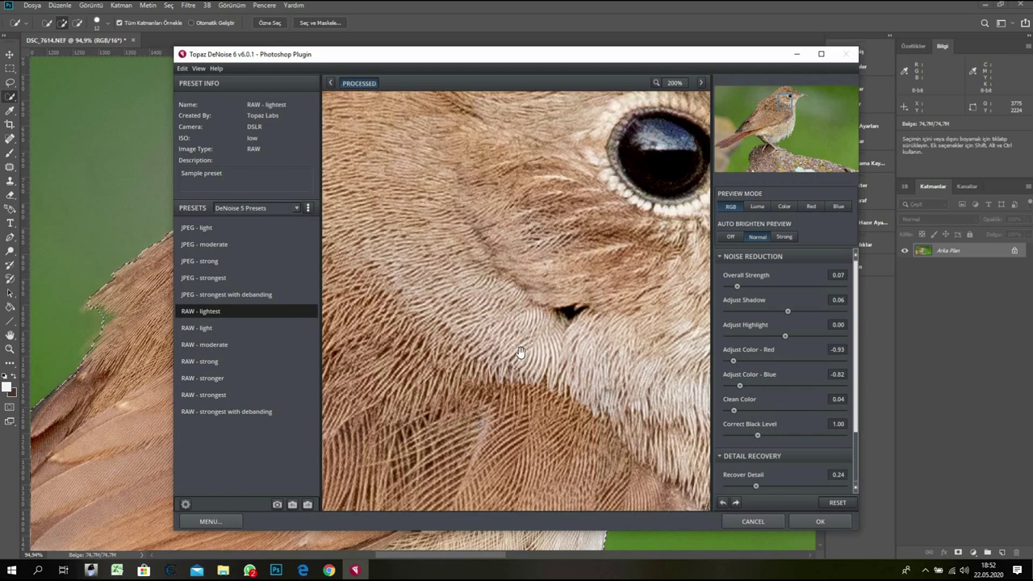
pyautogui.moveTo(406, 322); pyautogui.dragTo(622, 270)
pyautogui.moveTo(452, 256); pyautogui.dragTo(588, 226)
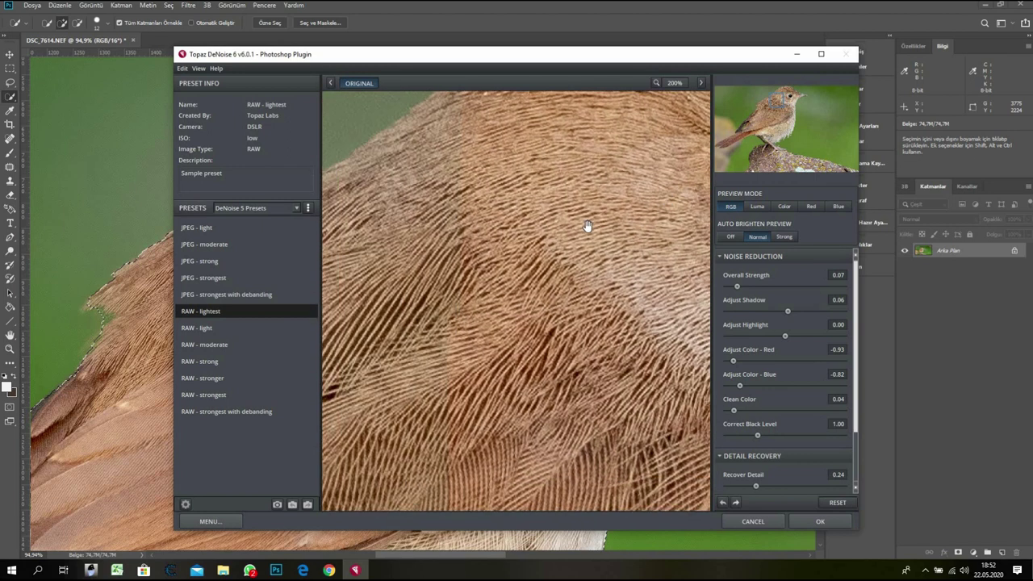
pyautogui.click(819, 522)
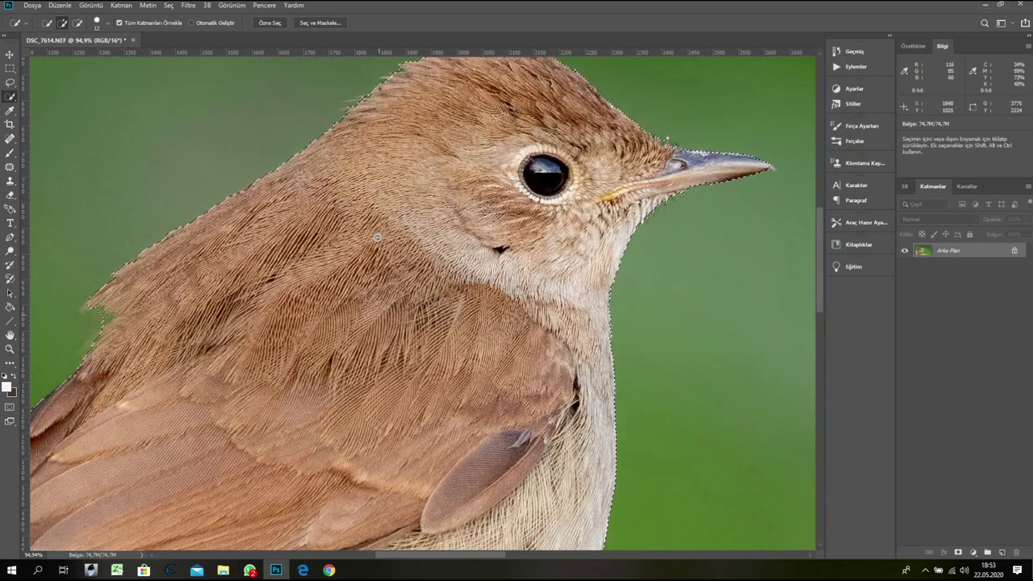
# - Check the denoised plumage up close and clear the selection around the bird and rock
pyautogui.scroll(5, 378, 313)
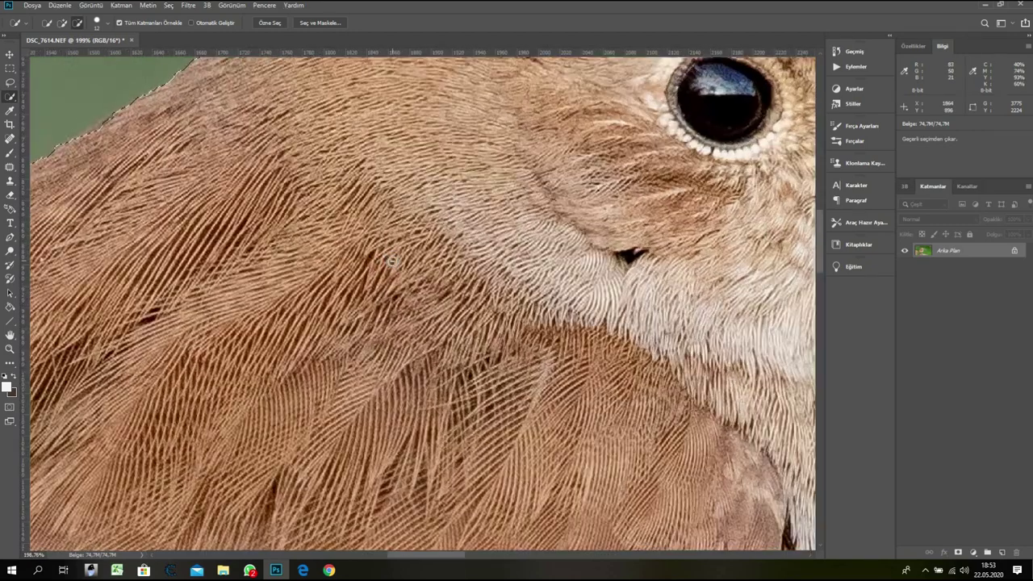
pyautogui.scroll(-5, 391, 260)
pyautogui.scroll(-2, 401, 308)
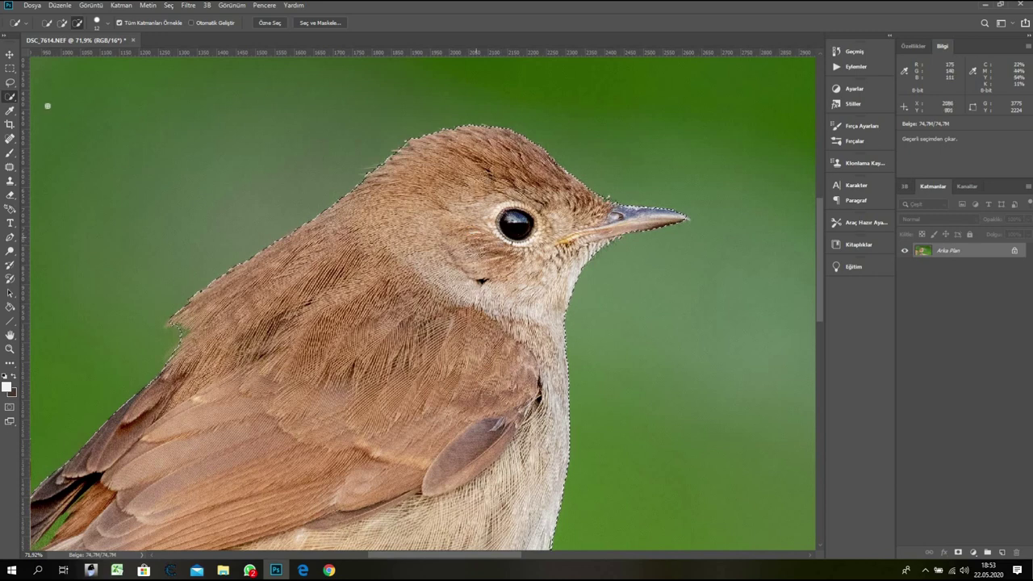
pyautogui.click(9, 68)
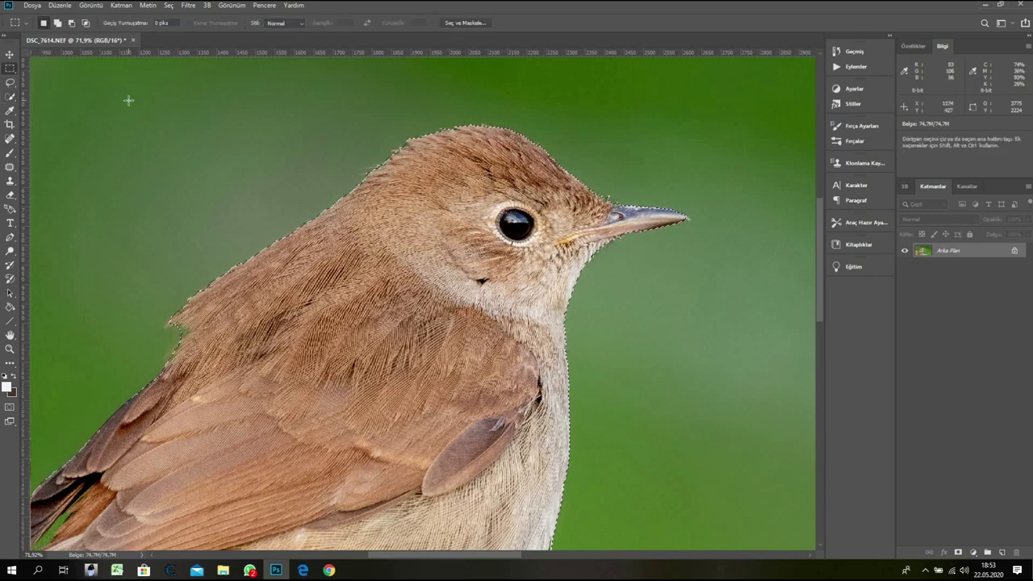
pyautogui.click(127, 135)
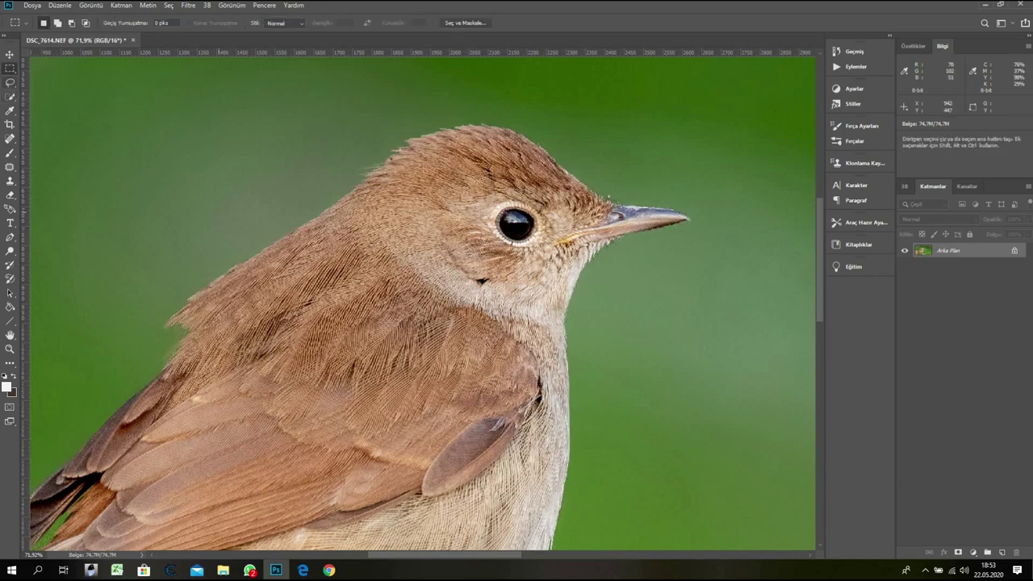
# - Select the bird's eye with the Quick Selection tool
pyautogui.scroll(5, 517, 202)
pyautogui.scroll(-2, 517, 202)
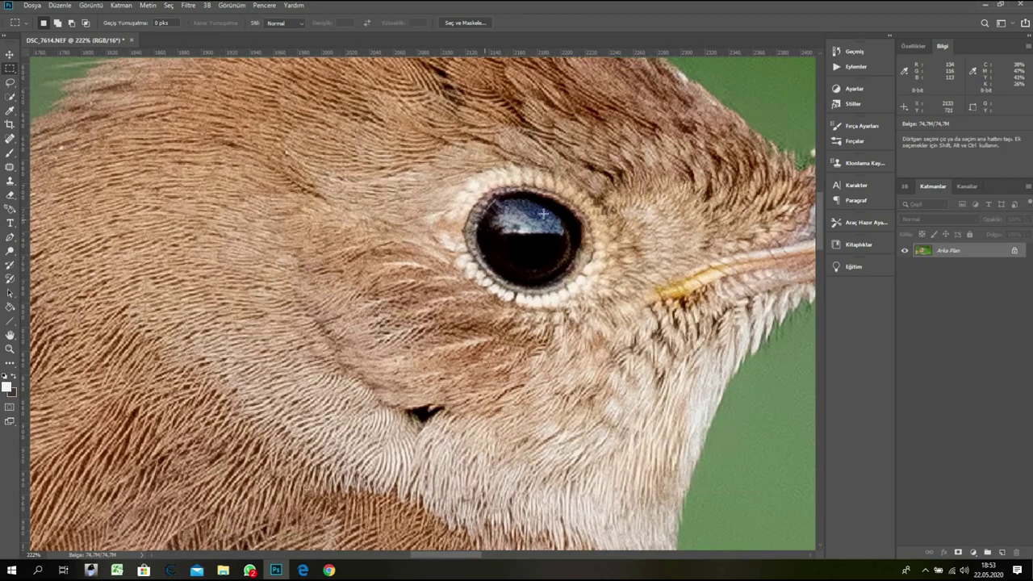
pyautogui.click(9, 96)
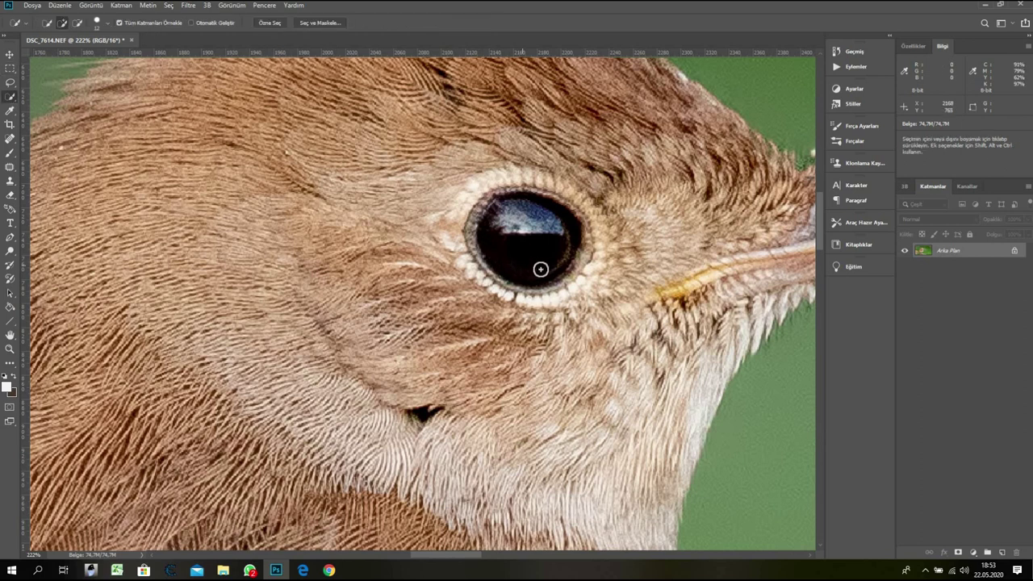
pyautogui.moveTo(542, 269); pyautogui.dragTo(556, 235)
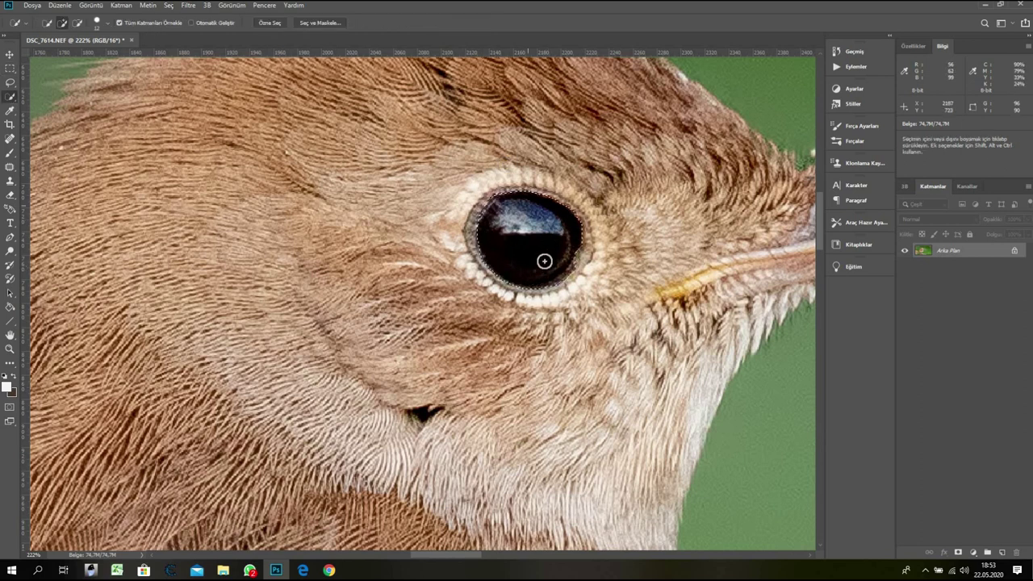
# - Apply the Despeckle (Lekeleri Temizle) noise filter to the selected eye
pyautogui.click(188, 7)
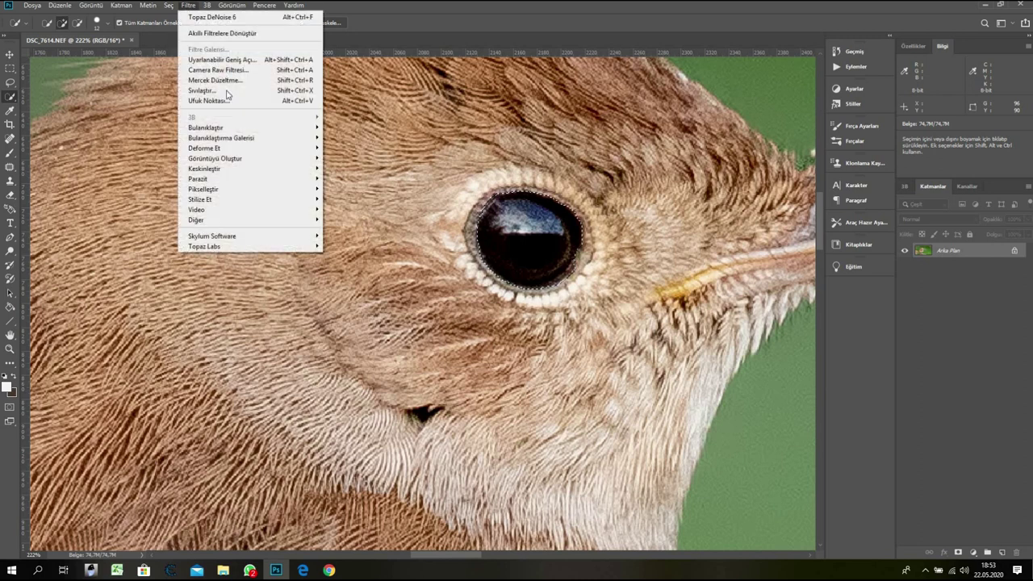
pyautogui.moveTo(266, 180)
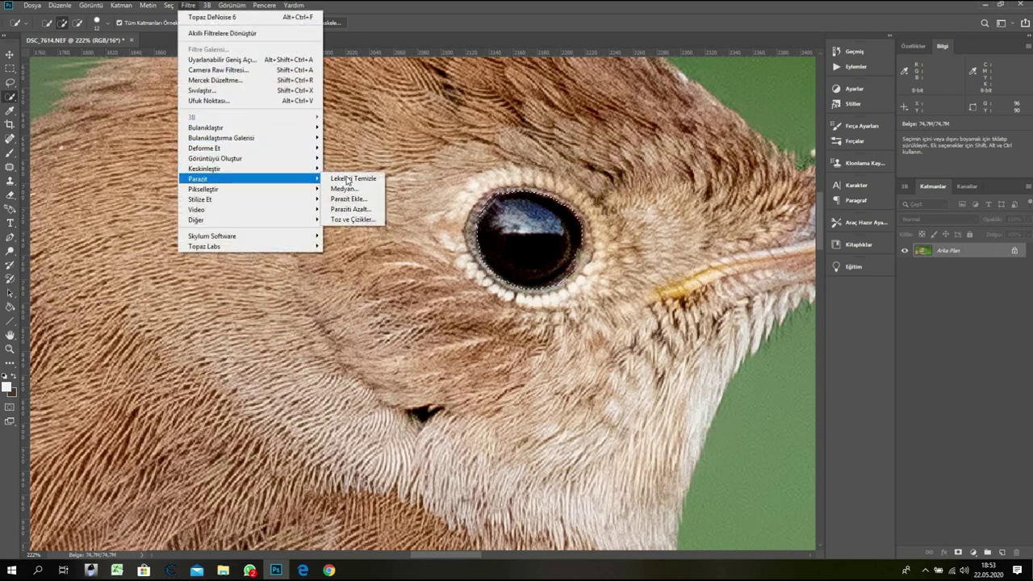
pyautogui.click(345, 178)
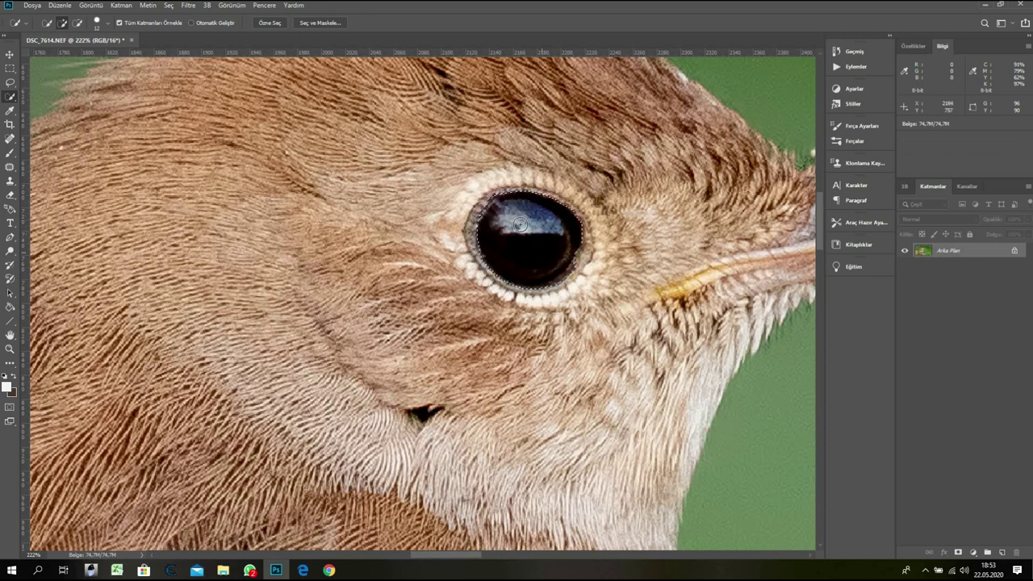
pyautogui.click(187, 6)
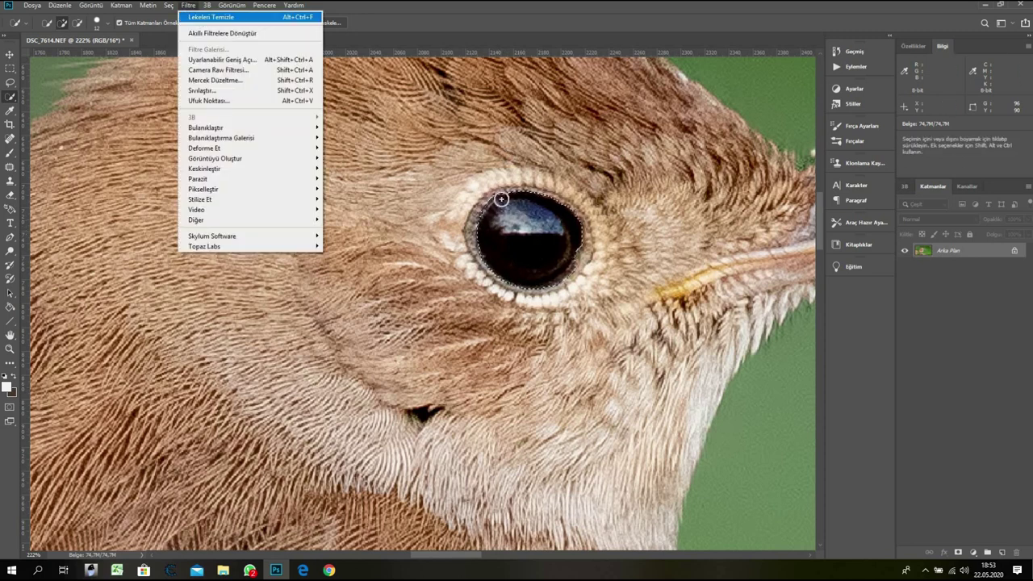
pyautogui.click(591, 282)
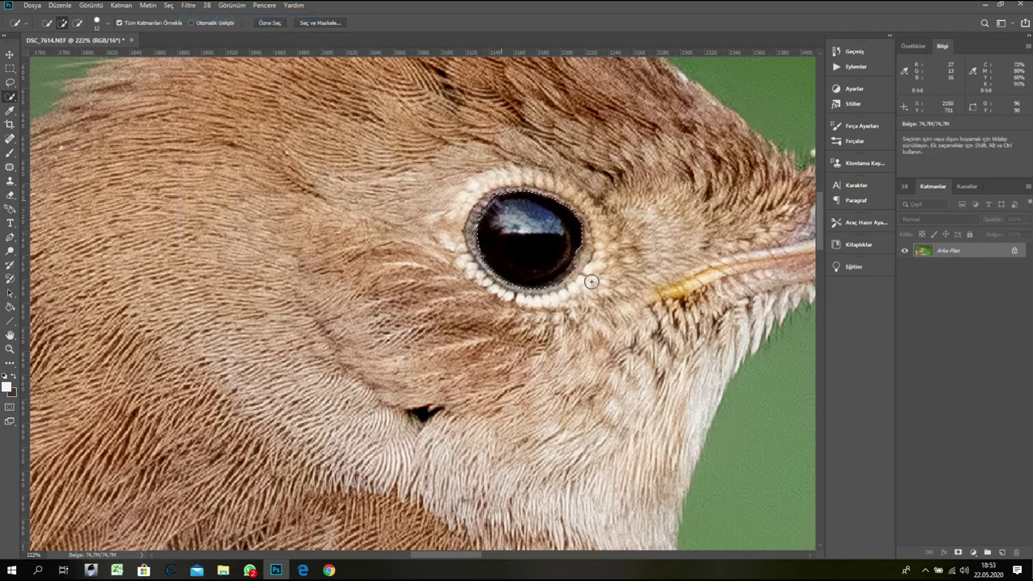
# - Set the brightness to 32 and the contrast to 18 for the selected eye with Brightness/Contrast (Parlaklık/Kontrast)
pyautogui.click(91, 6)
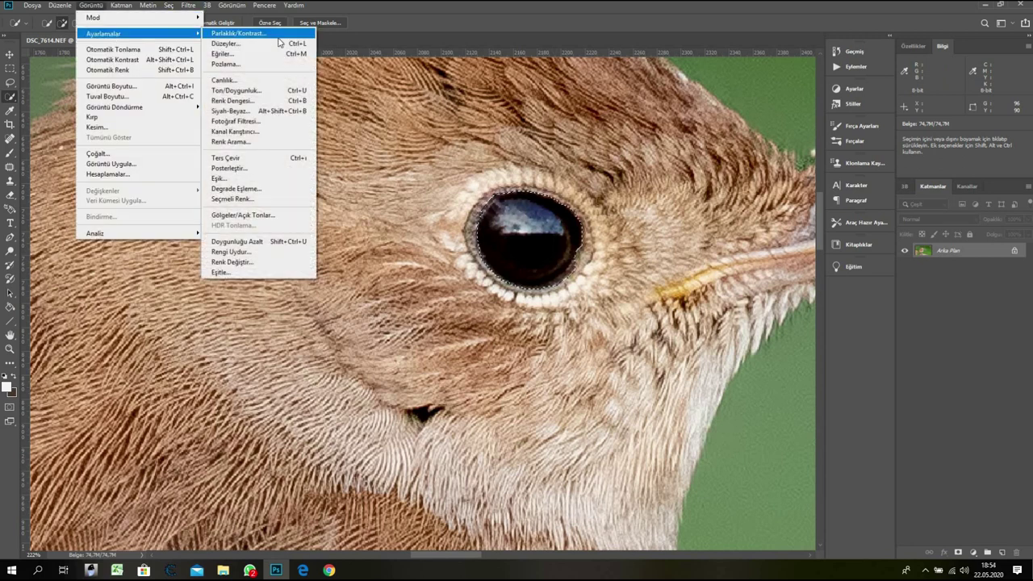
pyautogui.click(279, 39)
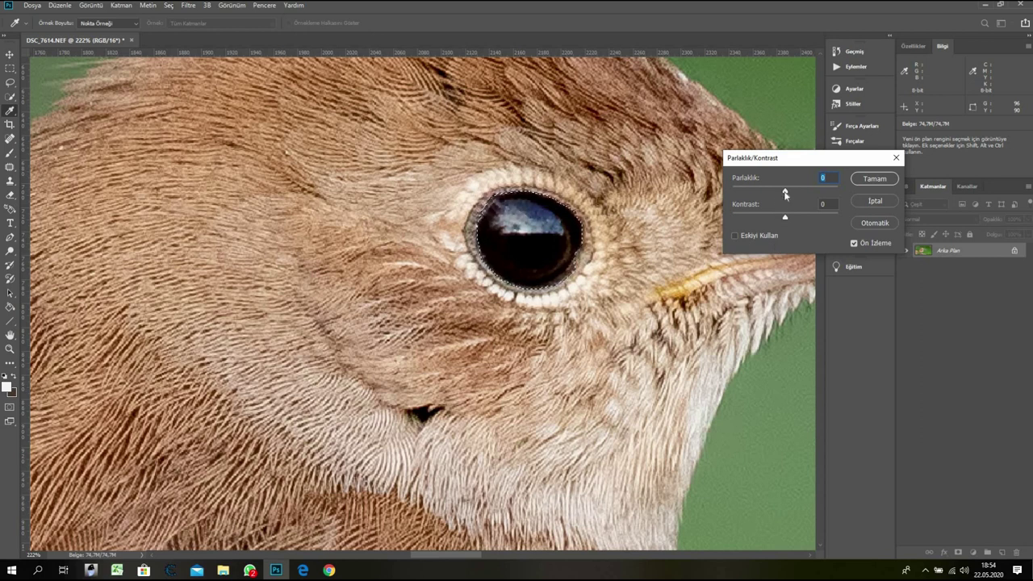
pyautogui.moveTo(790, 191); pyautogui.dragTo(797, 193)
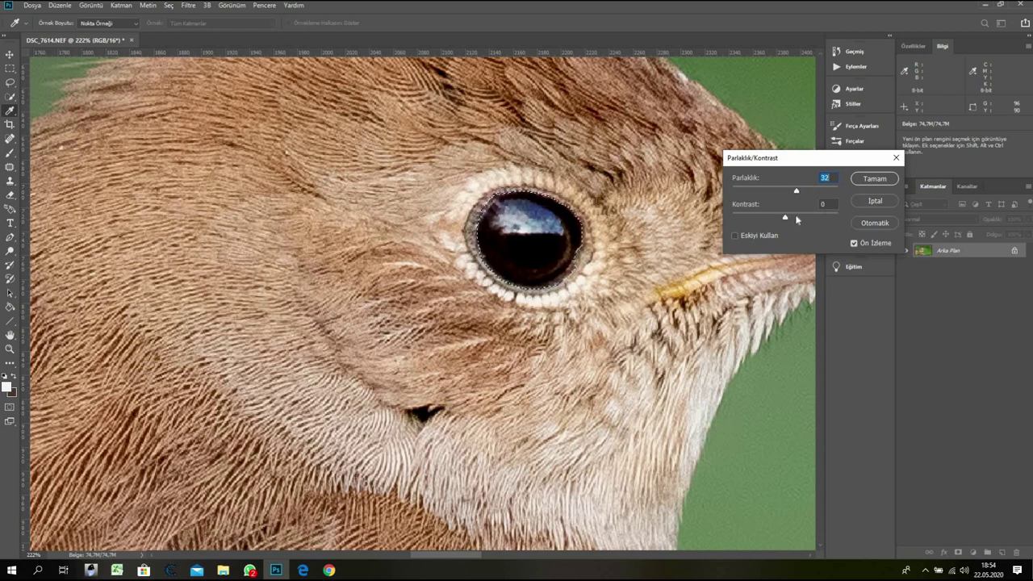
pyautogui.moveTo(796, 218); pyautogui.dragTo(802, 220)
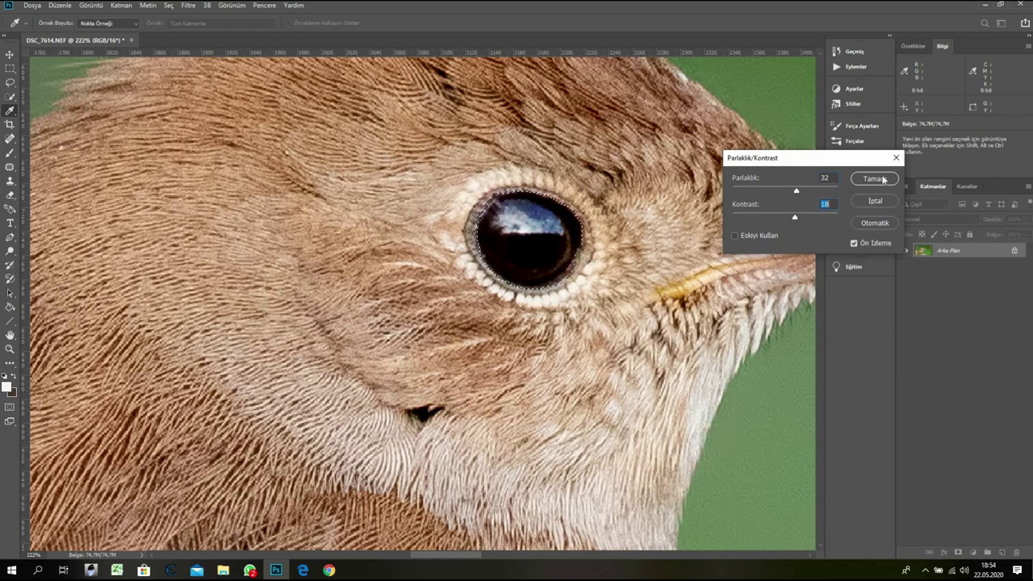
pyautogui.click(883, 179)
pyautogui.press('w')
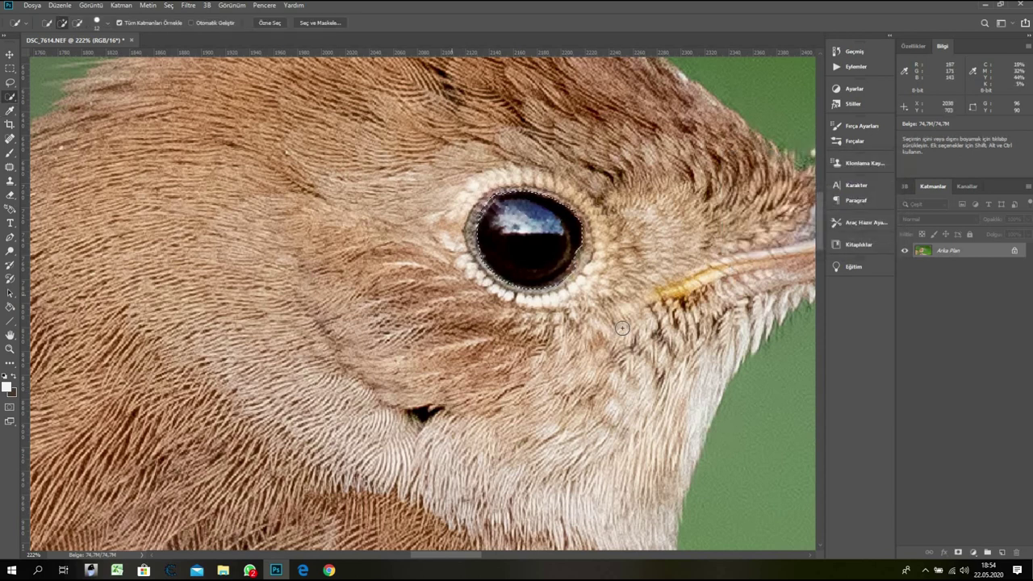
# - Clear the selection around the bird's eye
pyautogui.hotkey('ctrl', 'd')
pyautogui.scroll(-5, 622, 327)
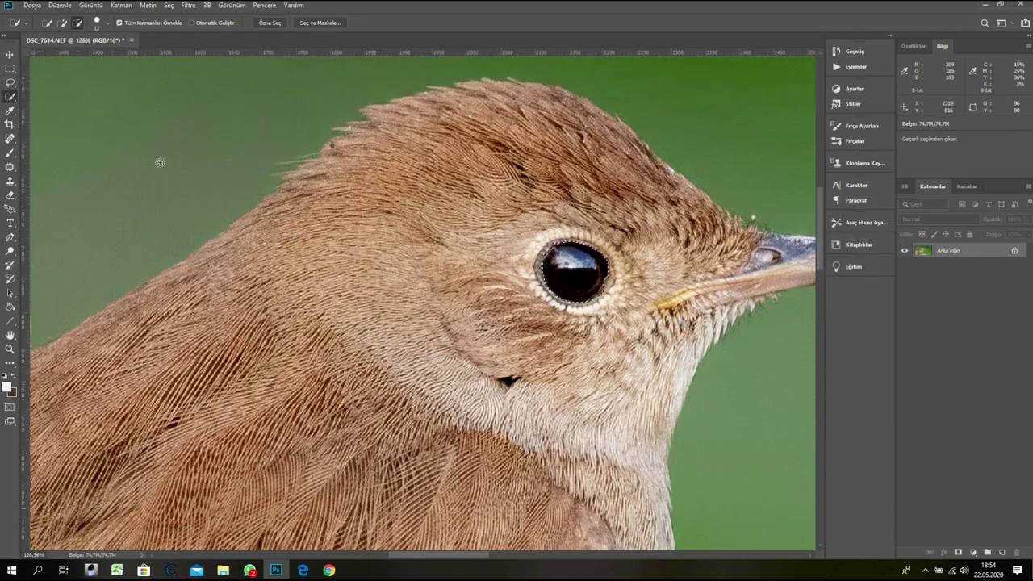
pyautogui.scroll(-1, 766, 407)
pyautogui.press('m')
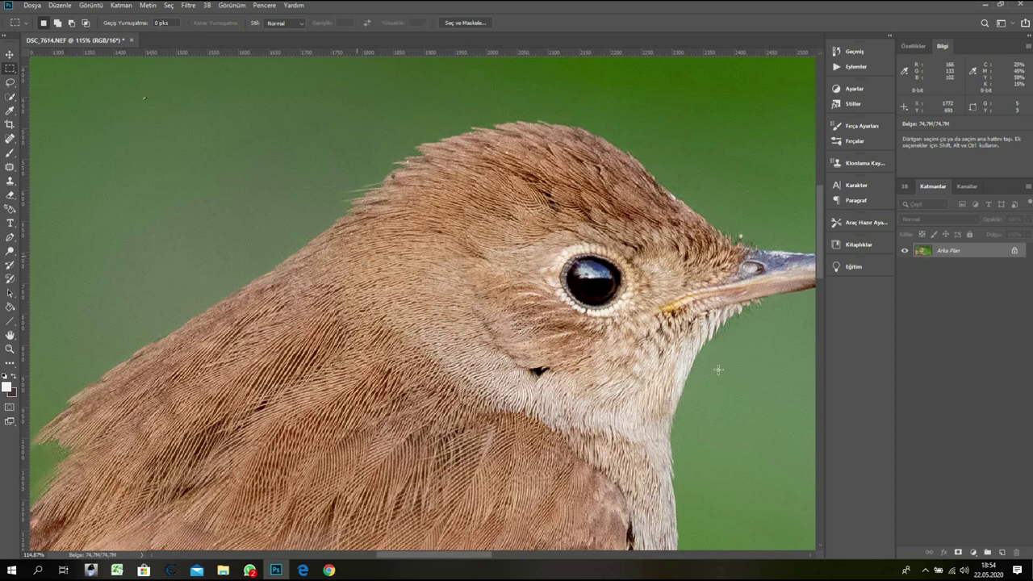
# - Select the bird's whole beak up to its tip with the Quick Selection tool
pyautogui.press('space')
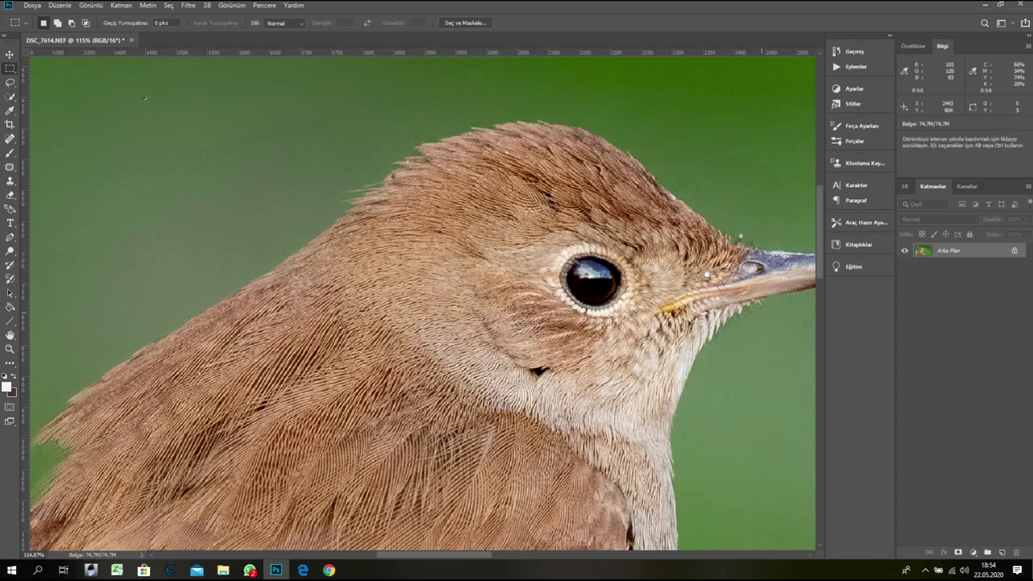
pyautogui.moveTo(707, 276); pyautogui.dragTo(534, 275)
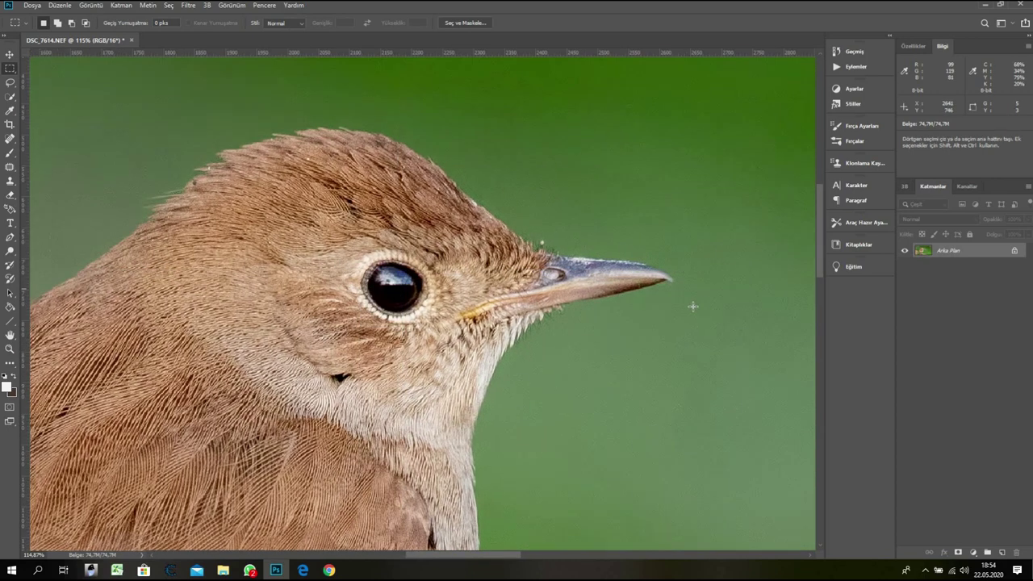
pyautogui.scroll(4, 680, 260)
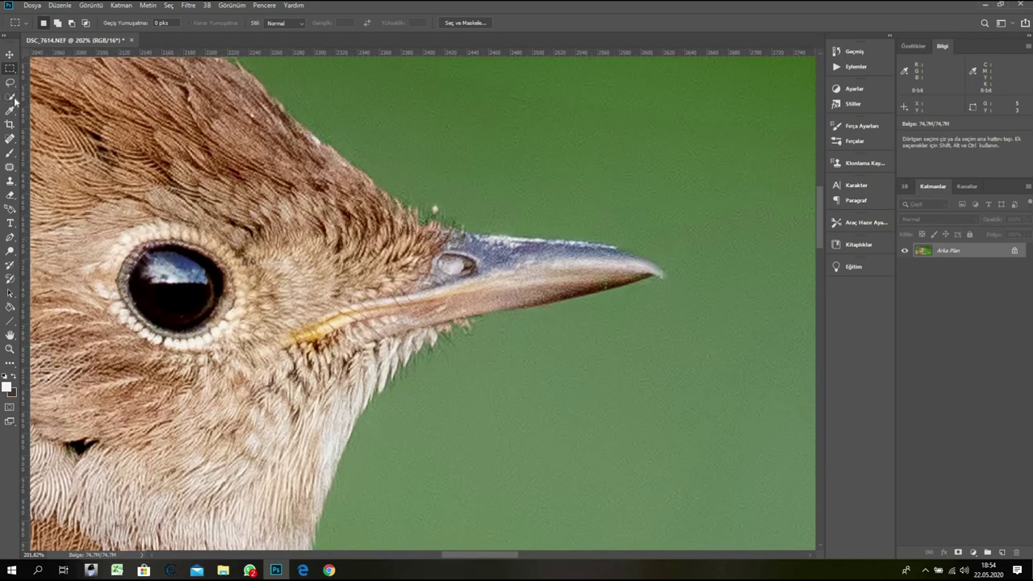
pyautogui.press('w')
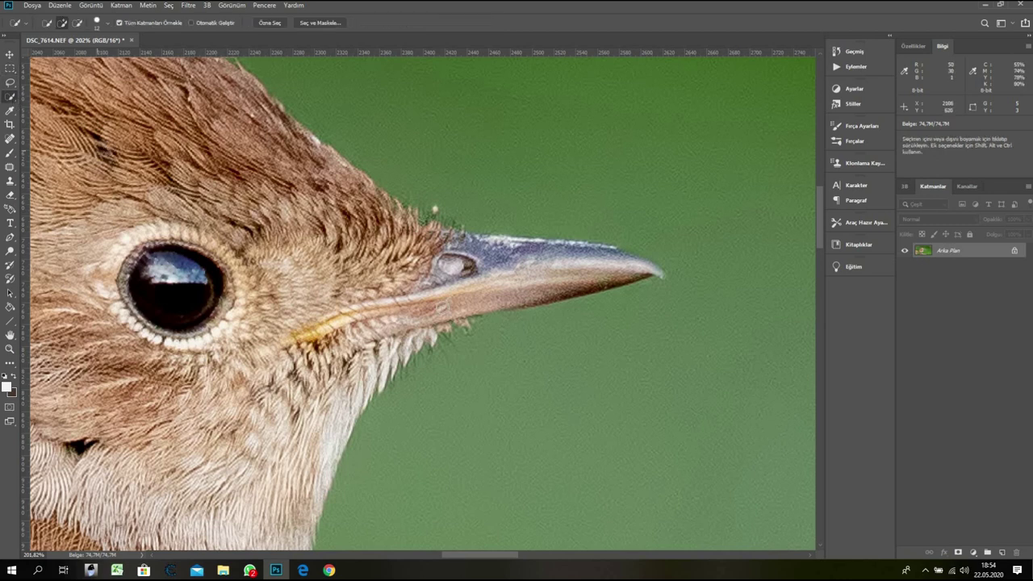
pyautogui.moveTo(483, 301)
pyautogui.mouseDown()
pyautogui.moveTo(635, 273)
pyautogui.moveTo(617, 258)
pyautogui.moveTo(474, 244)
pyautogui.moveTo(442, 266)
pyautogui.mouseUp()
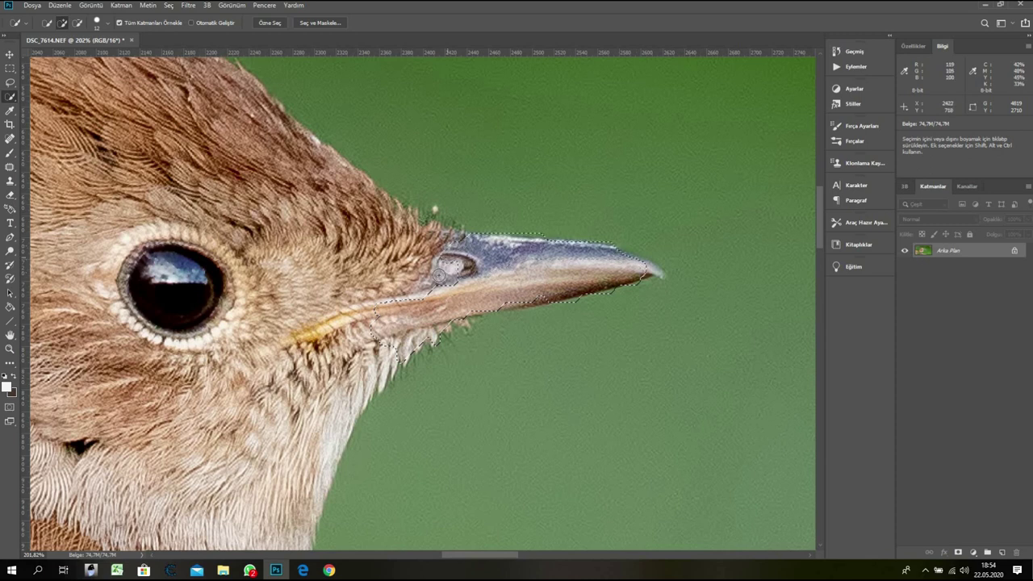
pyautogui.moveTo(495, 307)
pyautogui.mouseDown()
pyautogui.moveTo(654, 269)
pyautogui.moveTo(630, 255)
pyautogui.mouseUp()
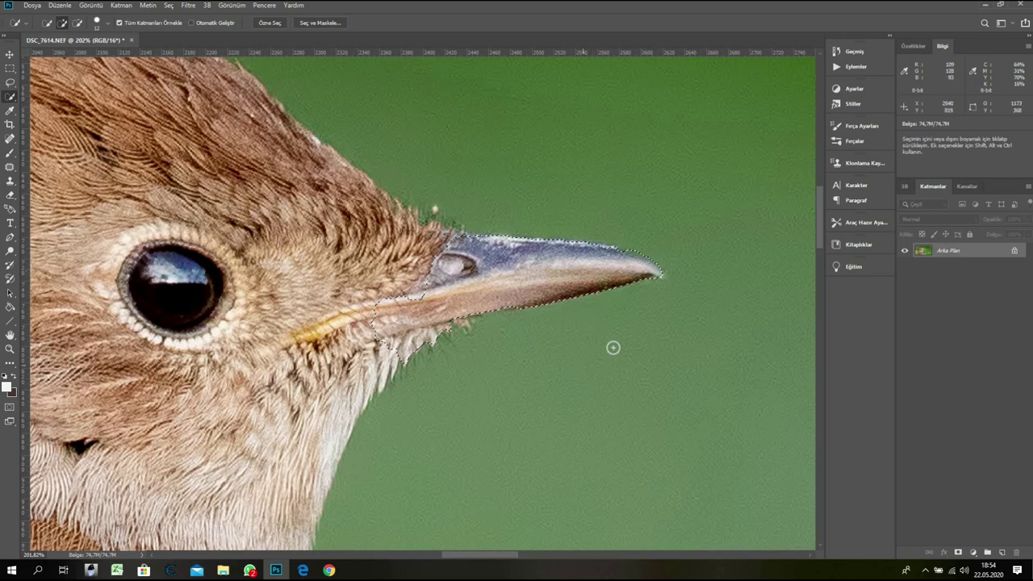
pyautogui.press('alt')
# - Open the Topaz Clean 3 filter for the selected beak and try the Edge Boost preset from the Crisp Collection
pyautogui.click(189, 6)
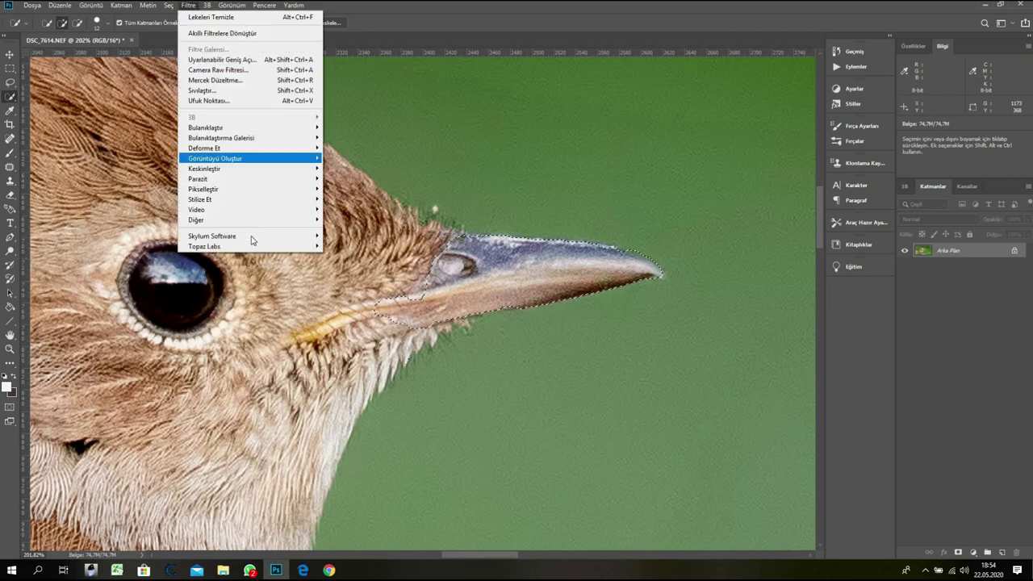
pyautogui.moveTo(255, 248)
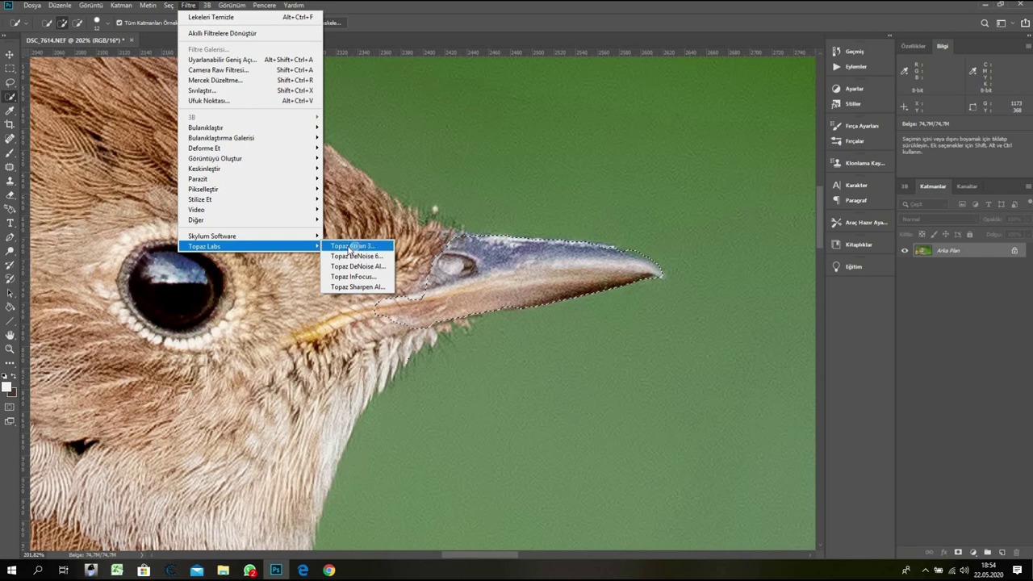
pyautogui.click(347, 251)
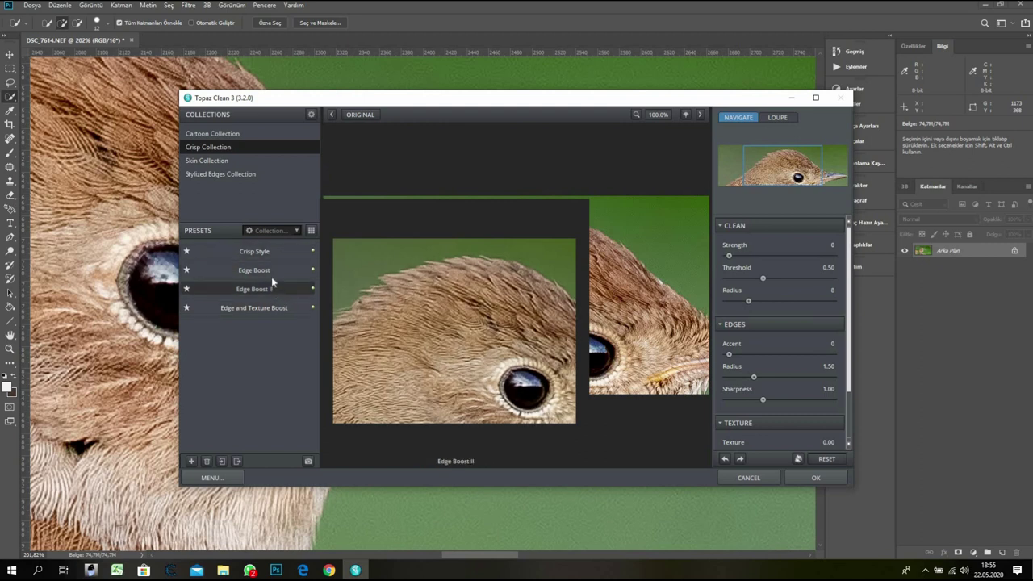
pyautogui.click(271, 308)
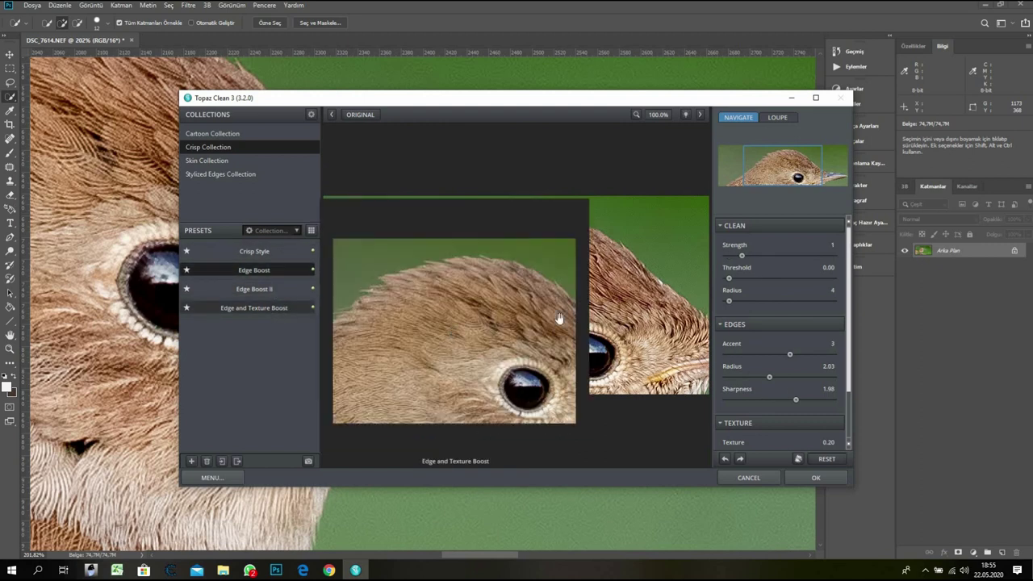
pyautogui.moveTo(557, 318); pyautogui.dragTo(358, 249)
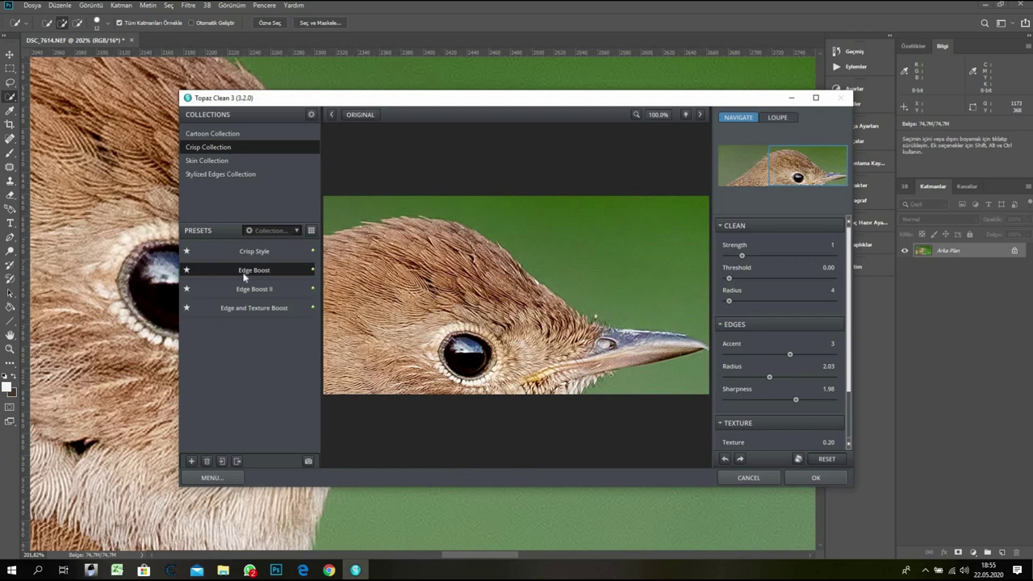
pyautogui.moveTo(254, 279)
# - Compare the Skin Collection presets and apply Skin Even to the beak
pyautogui.click(220, 173)
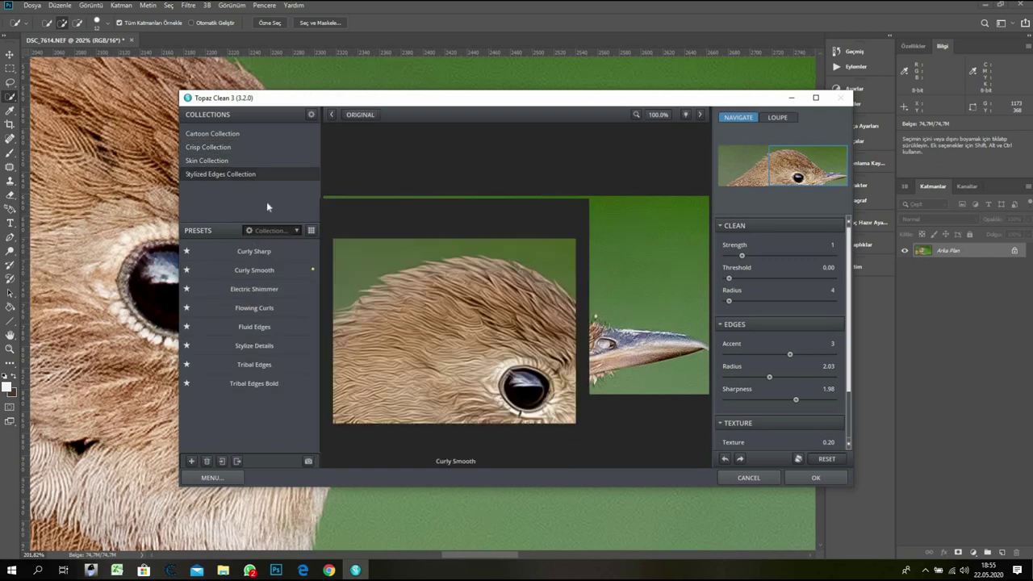
pyautogui.click(218, 162)
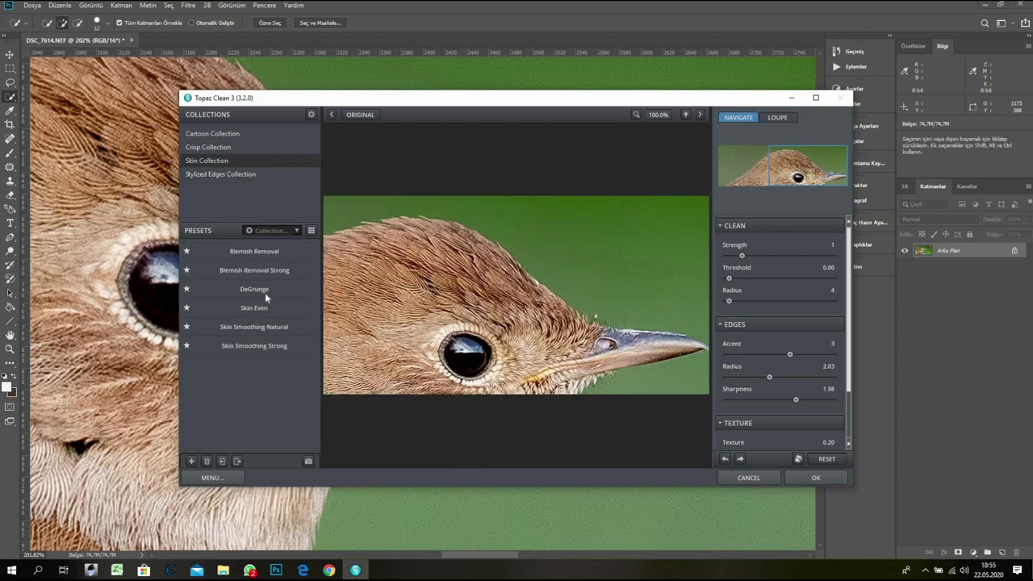
pyautogui.click(272, 291)
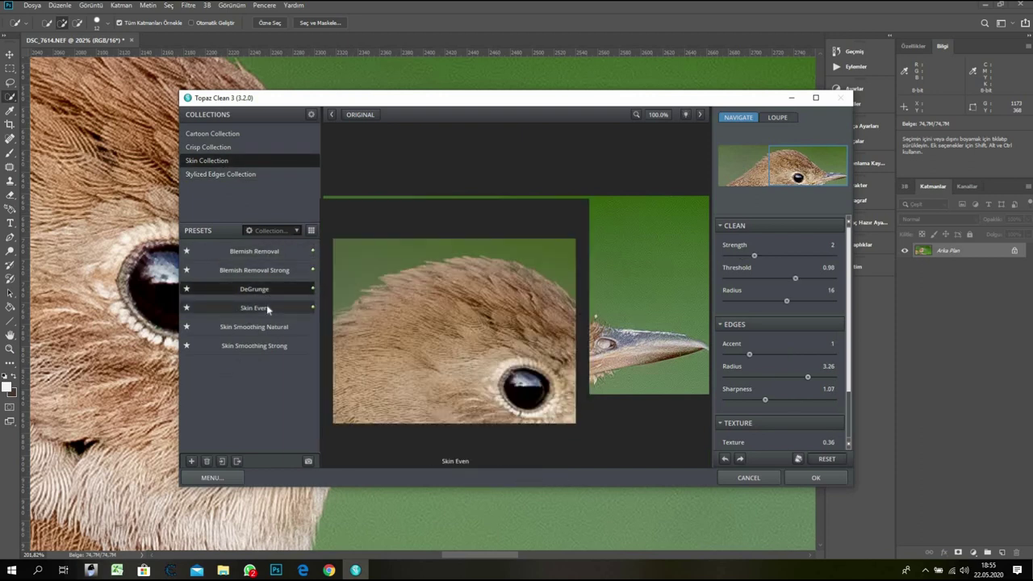
pyautogui.click(266, 305)
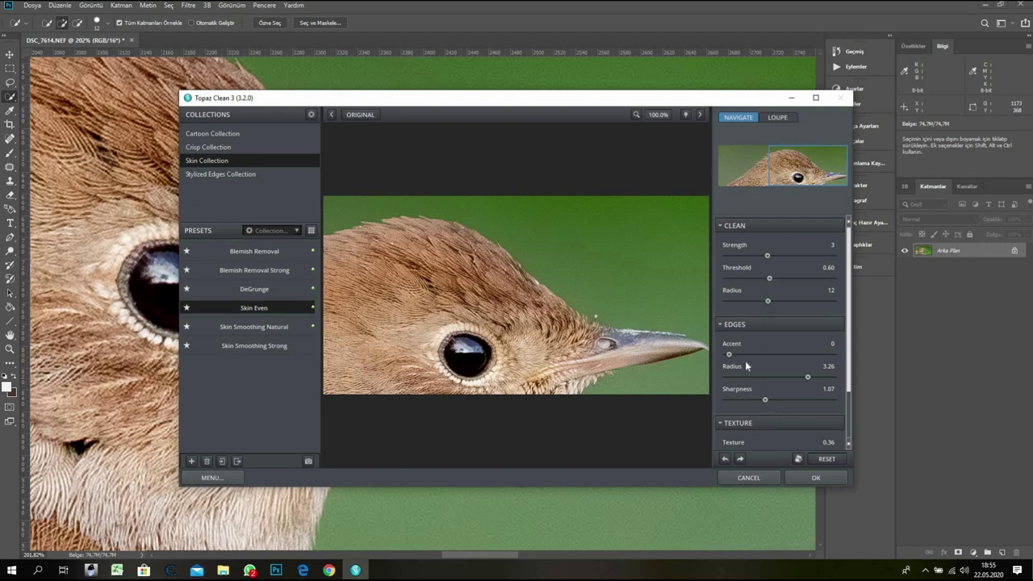
pyautogui.click(842, 479)
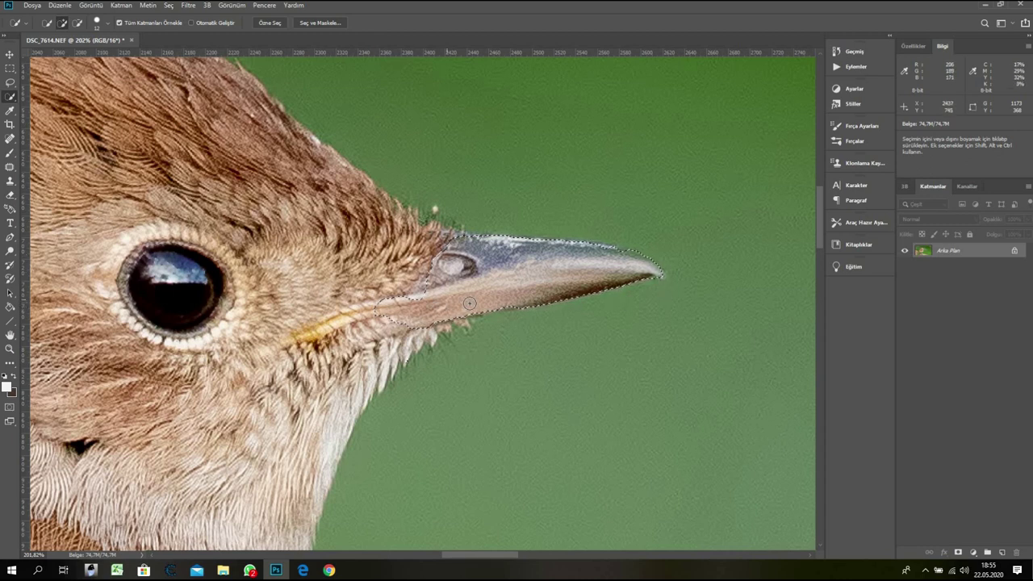
# - Apply the Despeckle (Lekeleri Temizle) noise filter to the selected beak
pyautogui.click(186, 6)
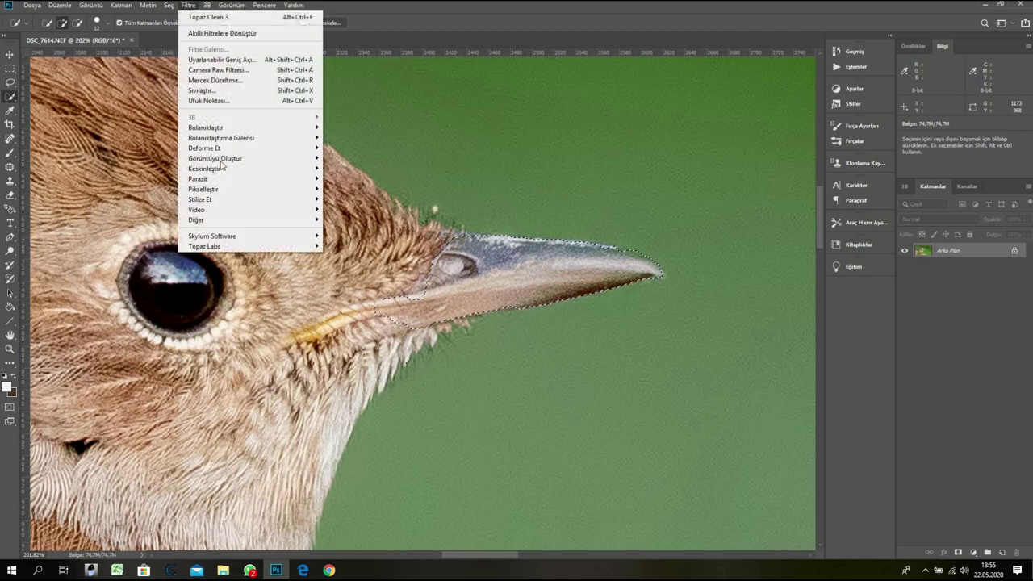
pyautogui.moveTo(230, 179)
pyautogui.click(373, 180)
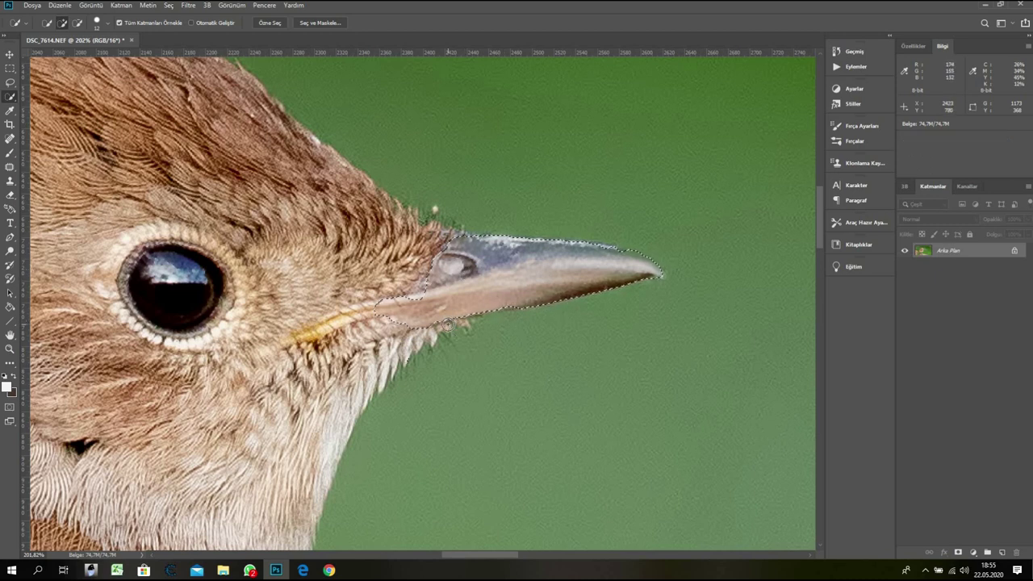
# - Sharpen the beak with Unsharp Mask (Keskinliği Azaltma Maskesi) at amount 65%, radius 2.0 pixels and threshold 2
pyautogui.click(187, 6)
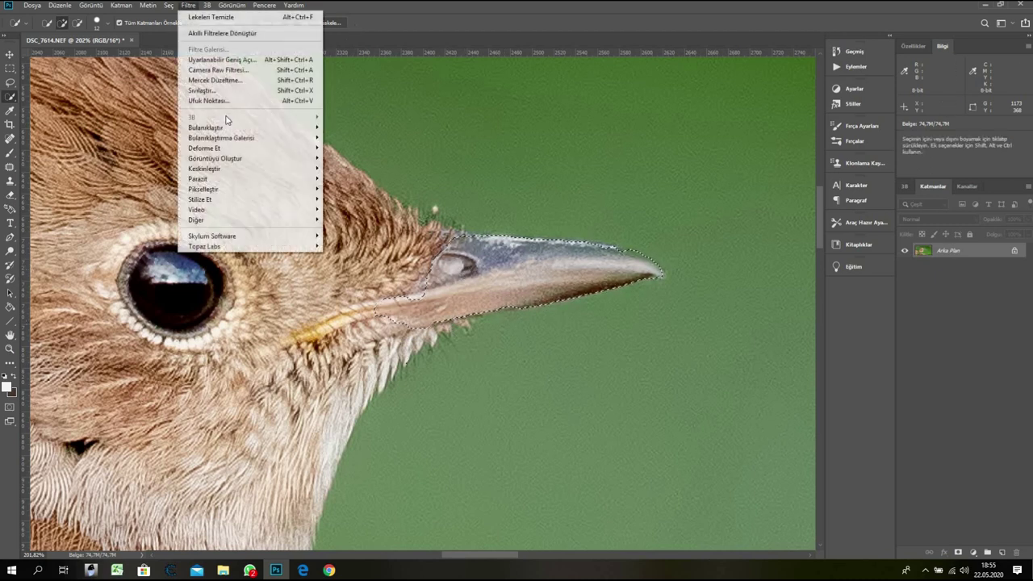
pyautogui.moveTo(265, 186)
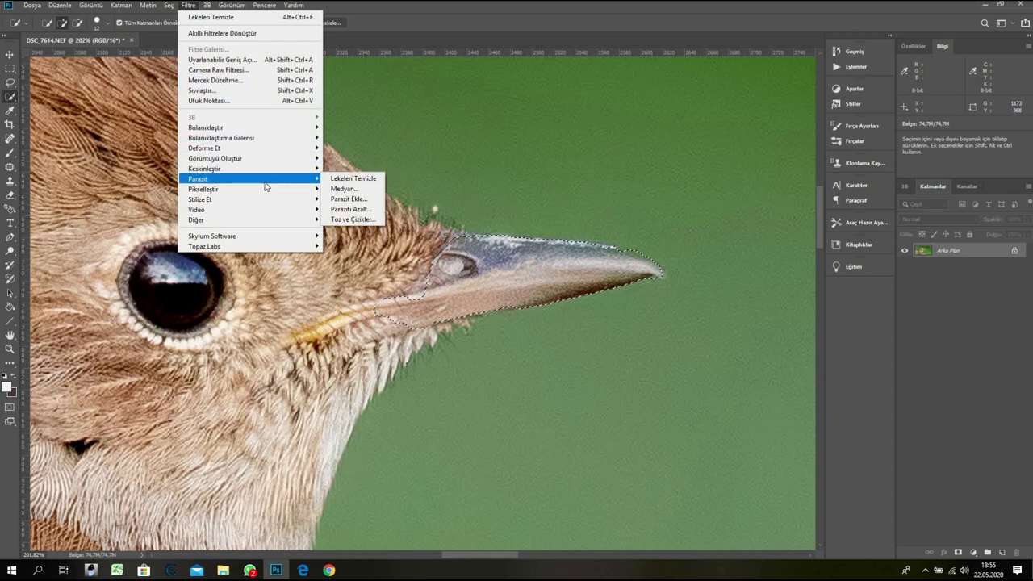
pyautogui.moveTo(266, 168)
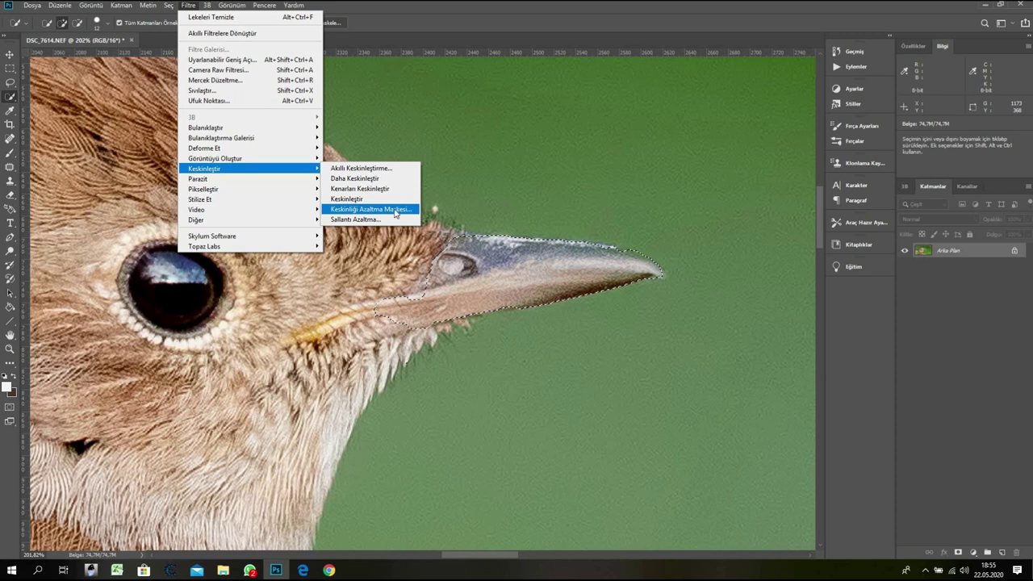
pyautogui.click(397, 210)
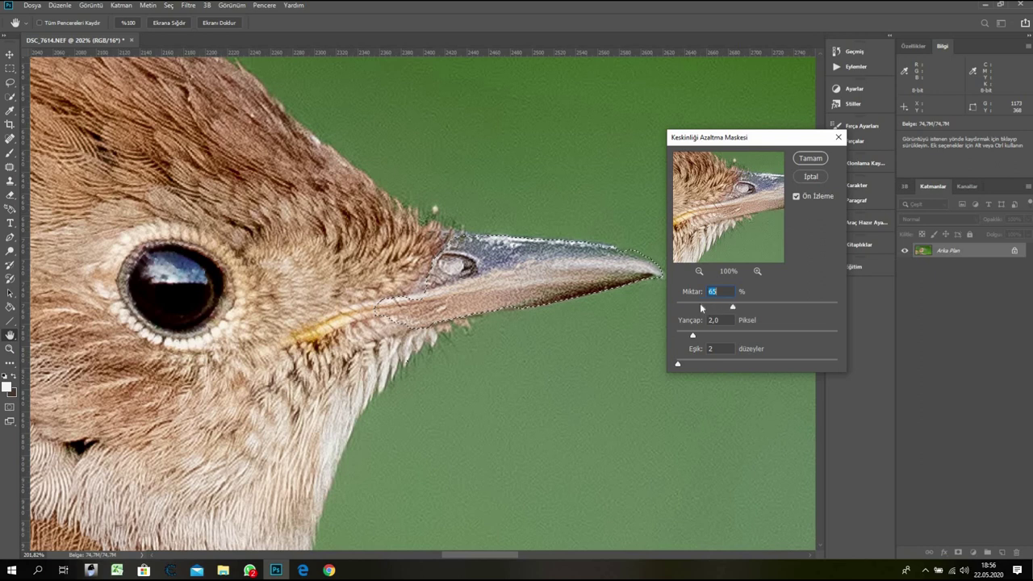
pyautogui.click(810, 158)
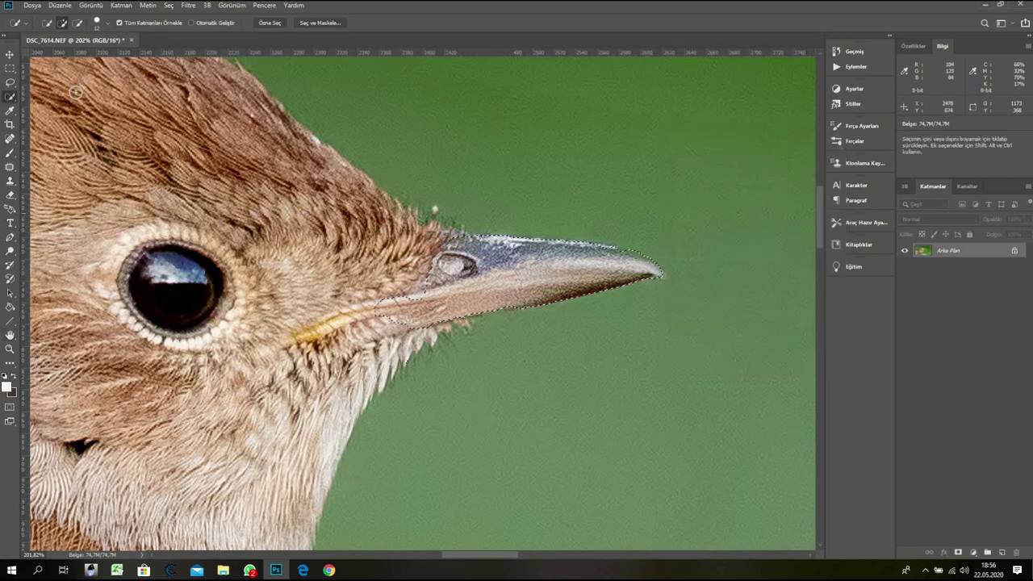
# - Clear the selection around the beak, reselect it, and clear it again to view the sharpened beak
pyautogui.click(9, 69)
pyautogui.click(441, 394)
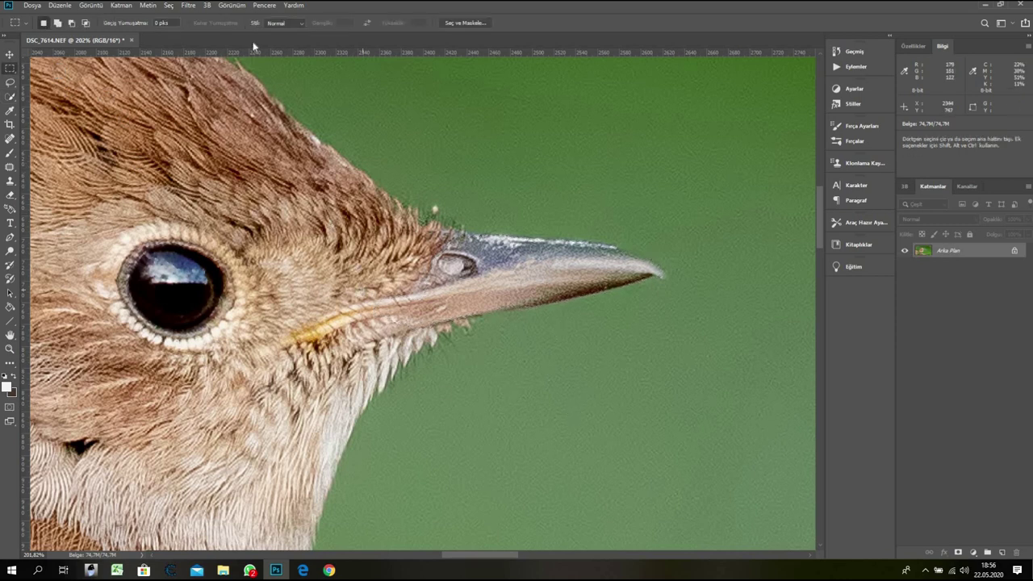
pyautogui.click(170, 6)
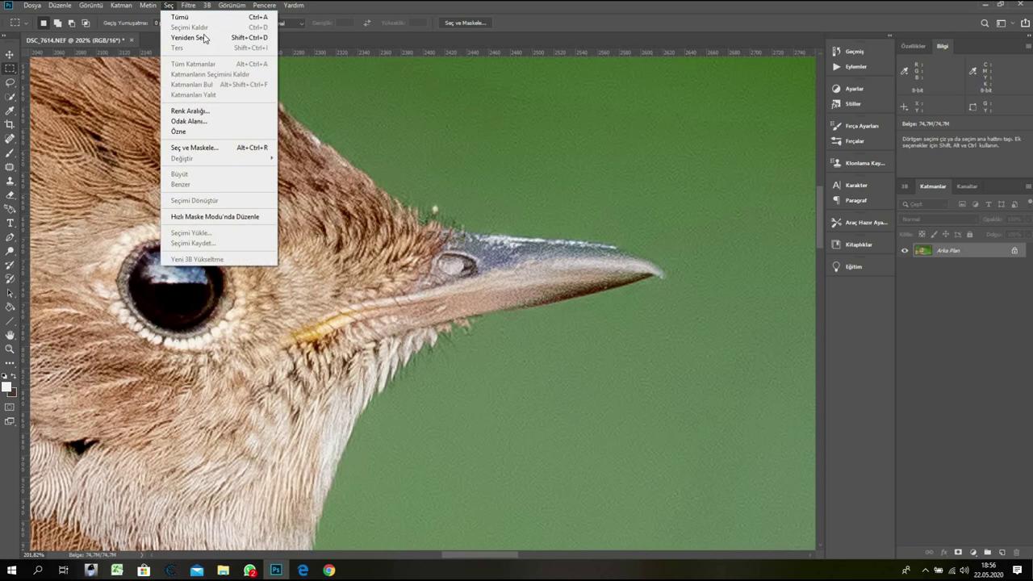
pyautogui.click(177, 38)
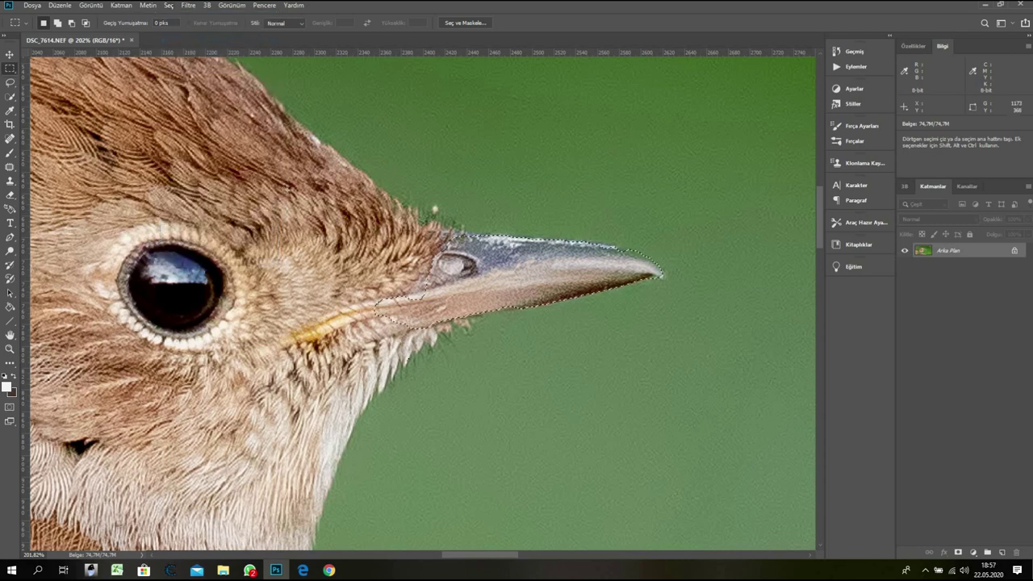
pyautogui.hotkey('ctrl', 'd')
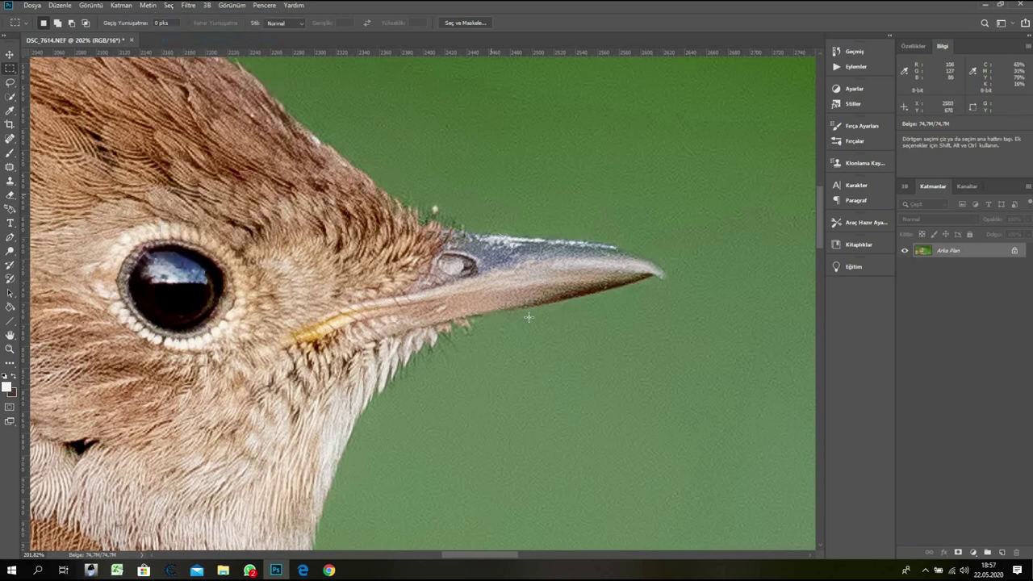
pyautogui.scroll(-6, 482, 307)
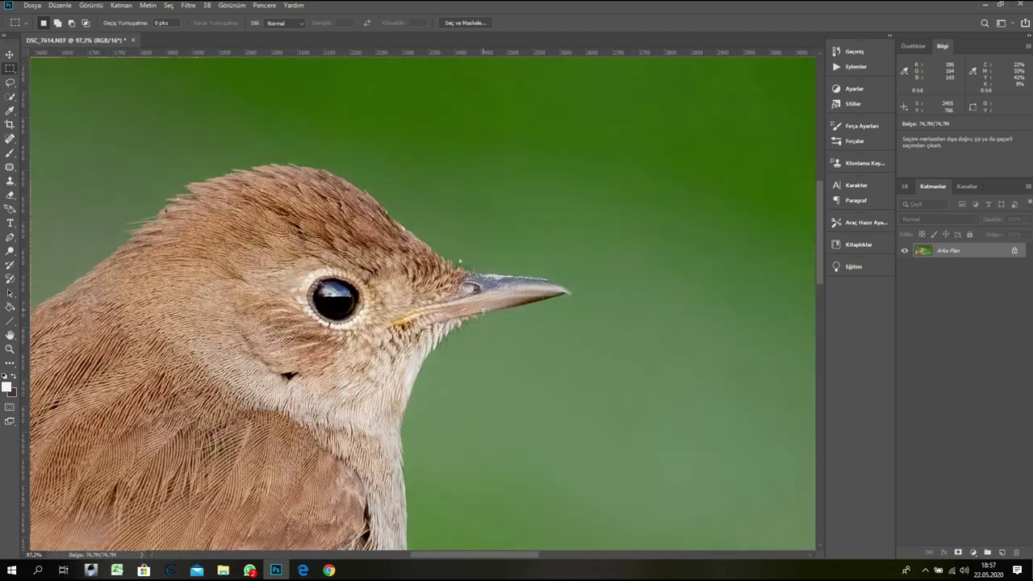
# - Select the whole bird from head to tail with the Quick Selection tool
pyautogui.scroll(-8, 483, 309)
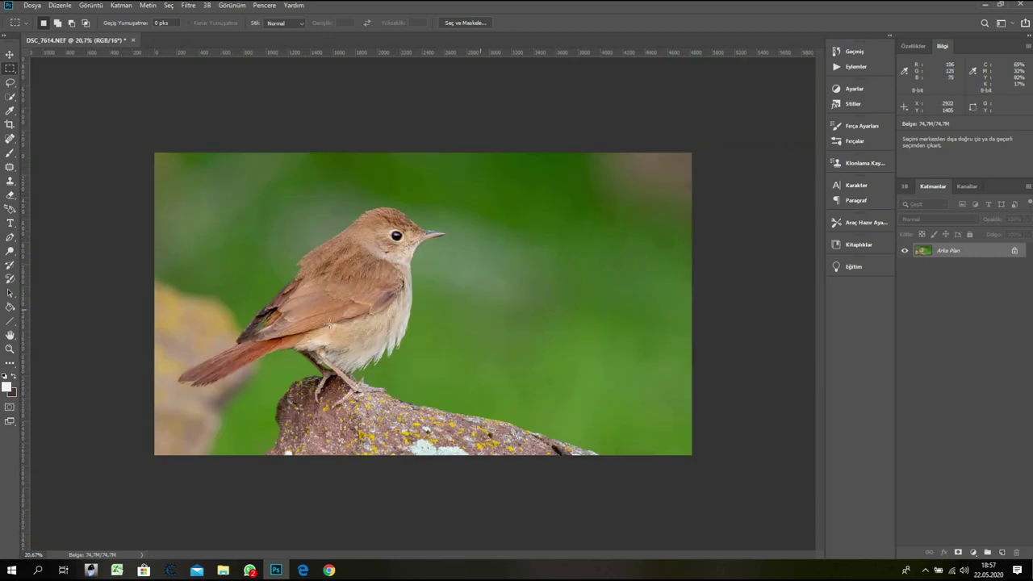
pyautogui.scroll(4, 335, 274)
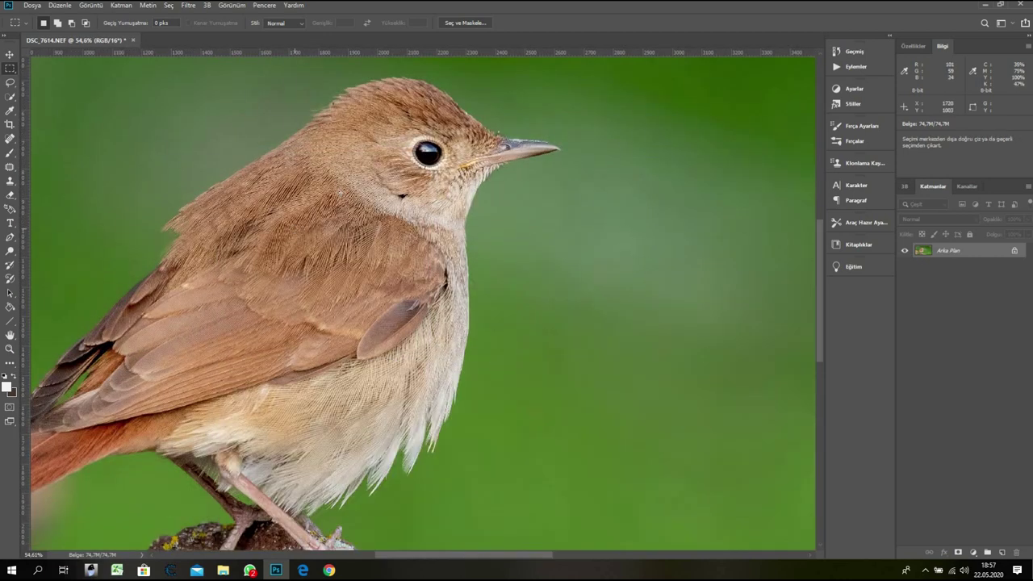
pyautogui.scroll(6, 302, 229)
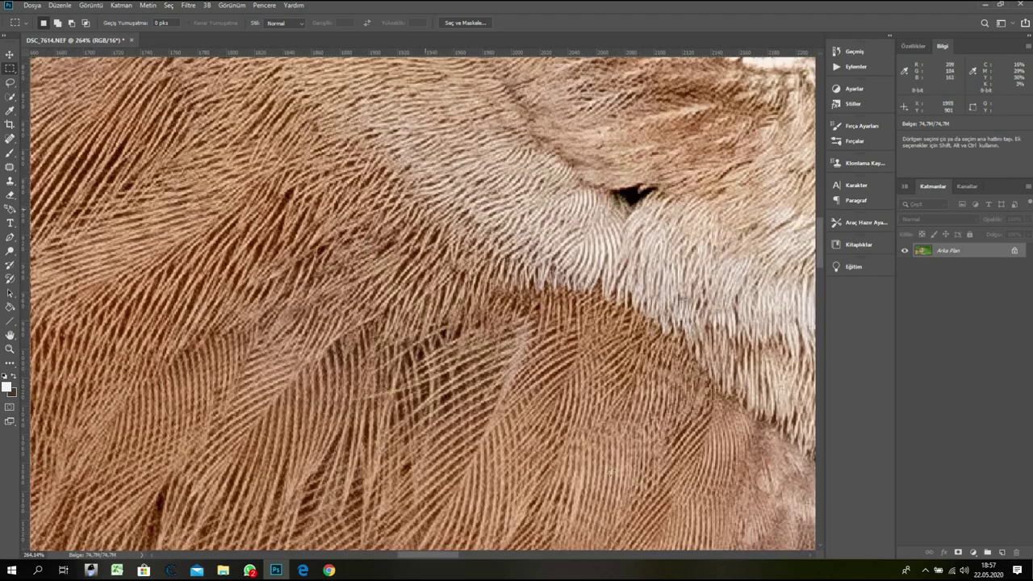
pyautogui.scroll(-6, 522, 314)
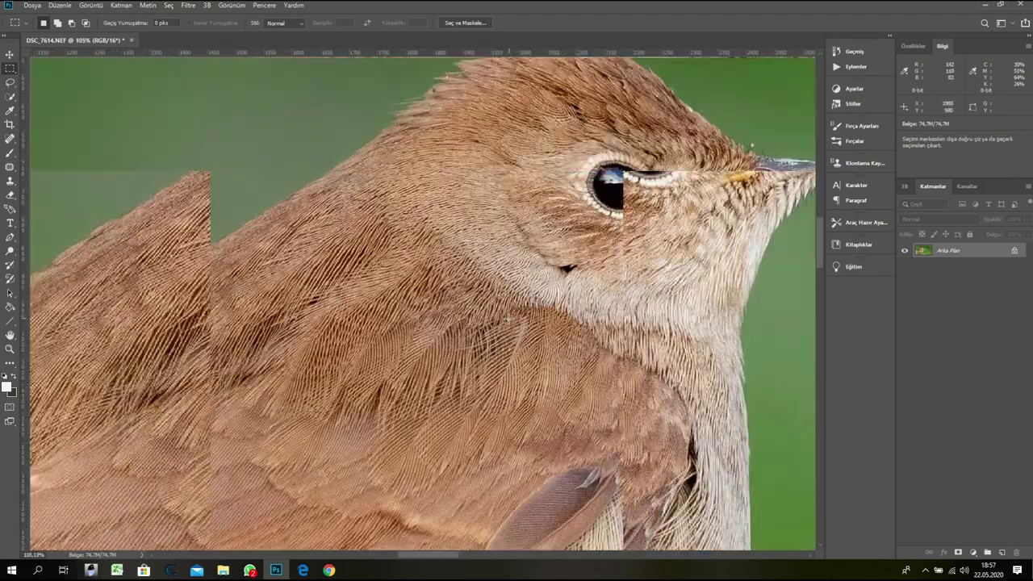
pyautogui.scroll(-4, 488, 311)
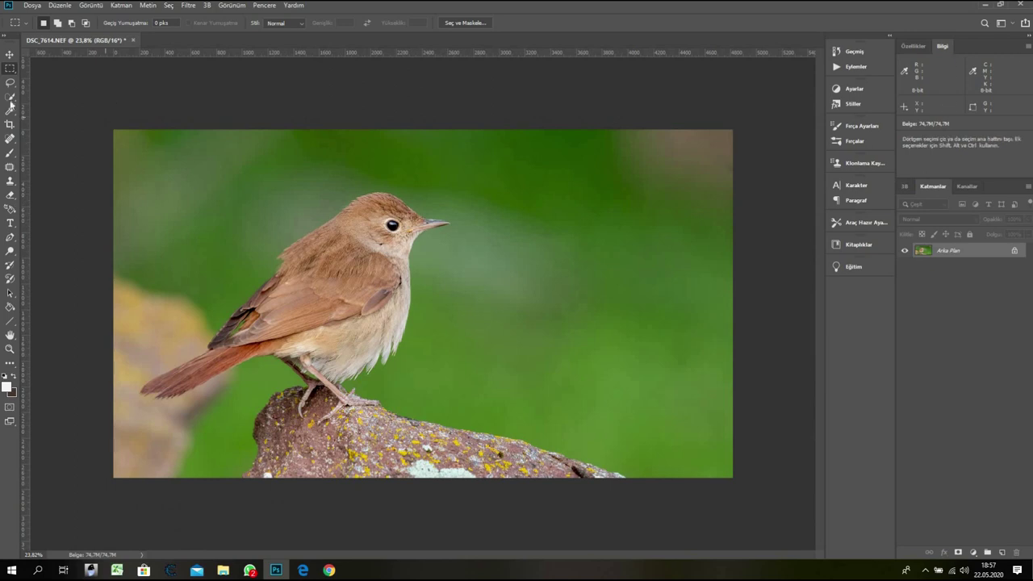
pyautogui.press('w')
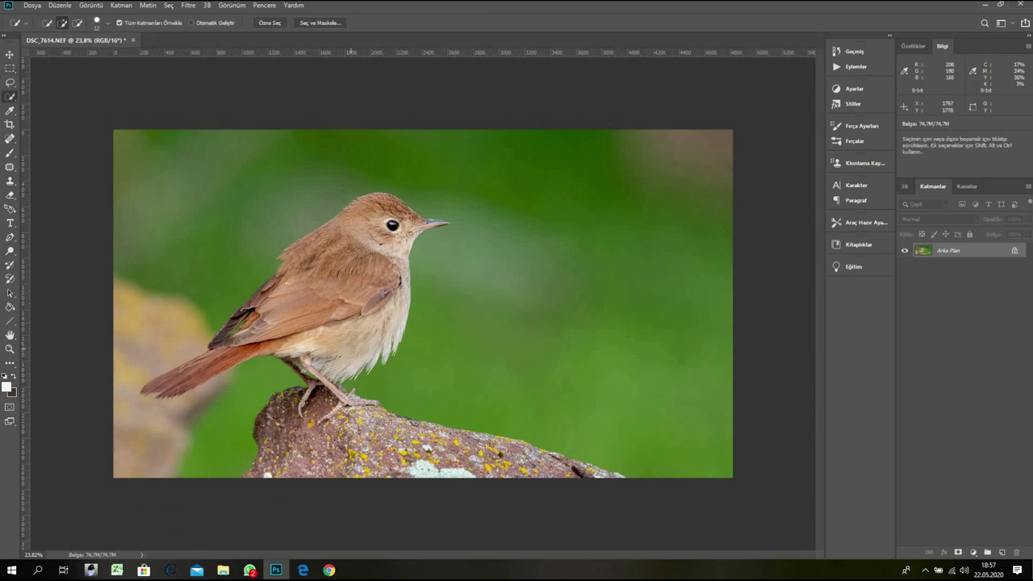
pyautogui.moveTo(343, 358)
pyautogui.mouseDown()
pyautogui.moveTo(347, 319)
pyautogui.moveTo(404, 284)
pyautogui.moveTo(366, 242)
pyautogui.moveTo(266, 298)
pyautogui.moveTo(352, 218)
pyautogui.moveTo(412, 238)
pyautogui.mouseUp()
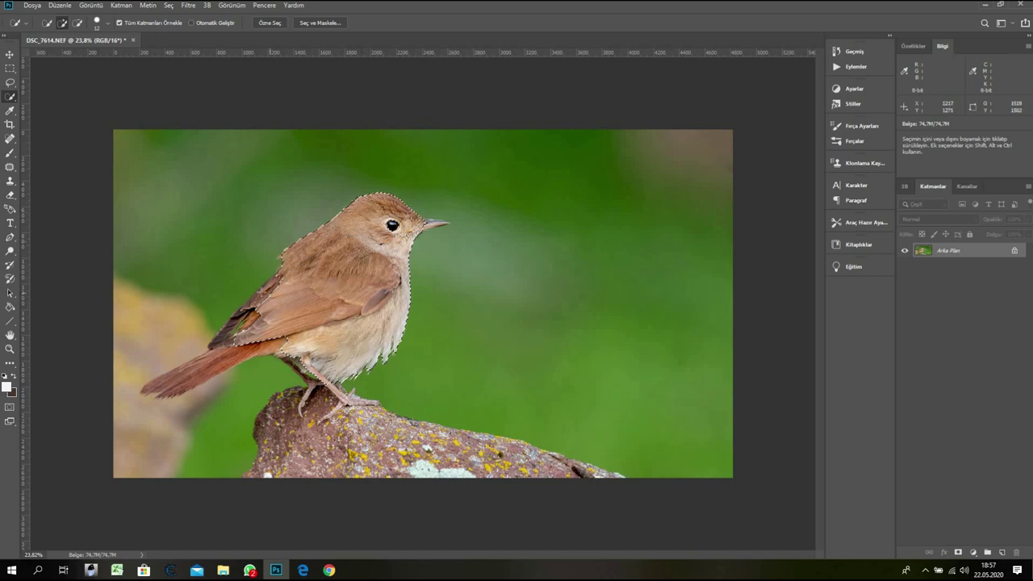
pyautogui.moveTo(271, 295)
pyautogui.mouseDown()
pyautogui.moveTo(194, 371)
pyautogui.moveTo(143, 392)
pyautogui.mouseUp()
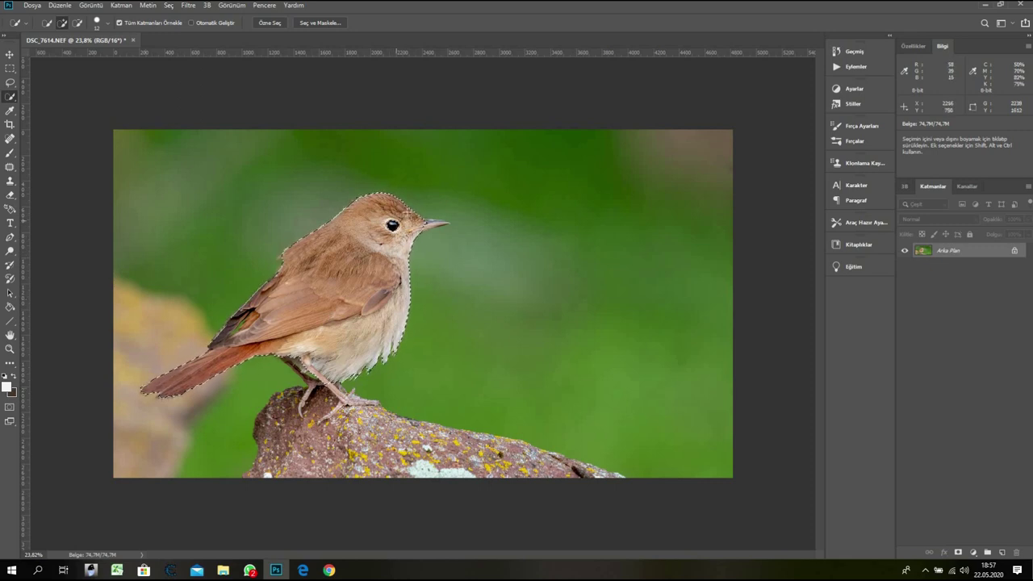
# - Apply Topaz Clean 3 to the selected bird using the Crisp Collection's Edge Boost preset with Clean strength 1
pyautogui.click(188, 4)
pyautogui.moveTo(207, 5)
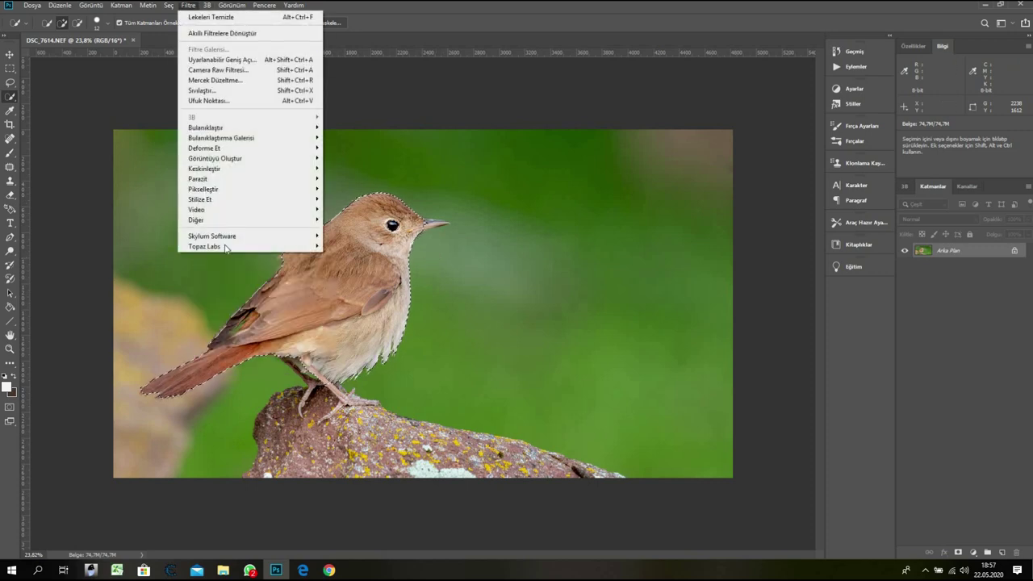
pyautogui.moveTo(298, 249)
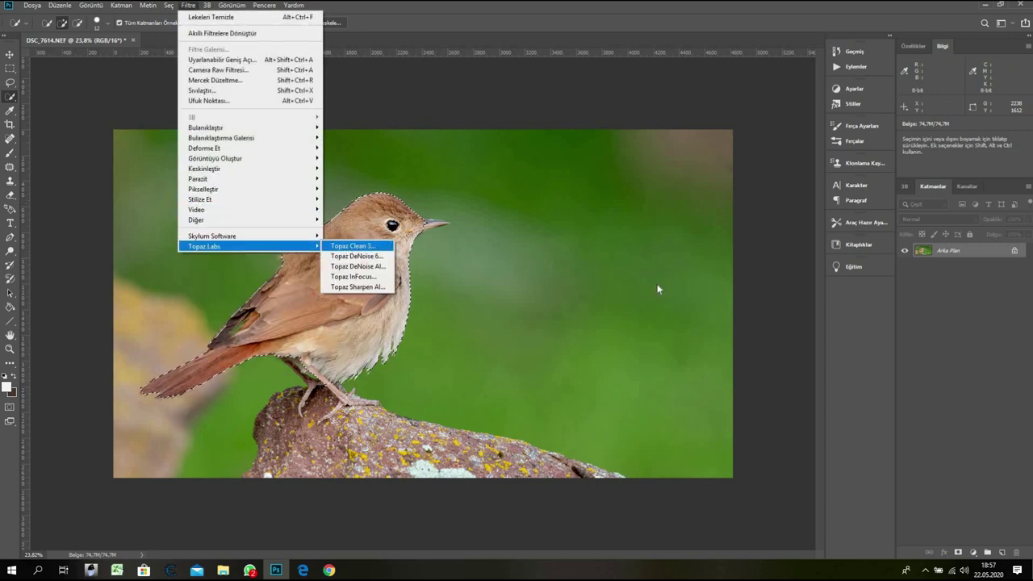
pyautogui.press('Return')
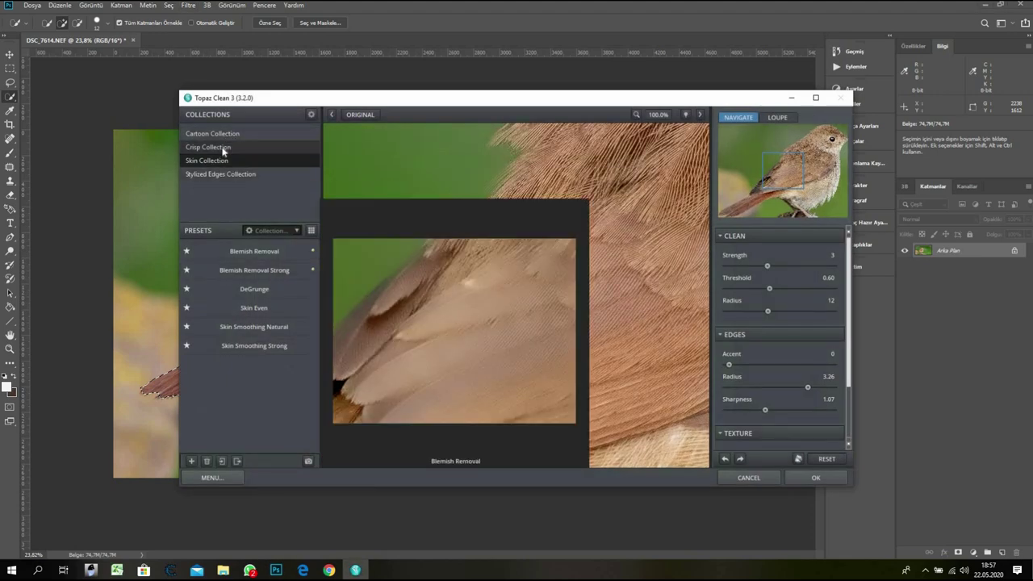
pyautogui.click(224, 149)
pyautogui.click(286, 271)
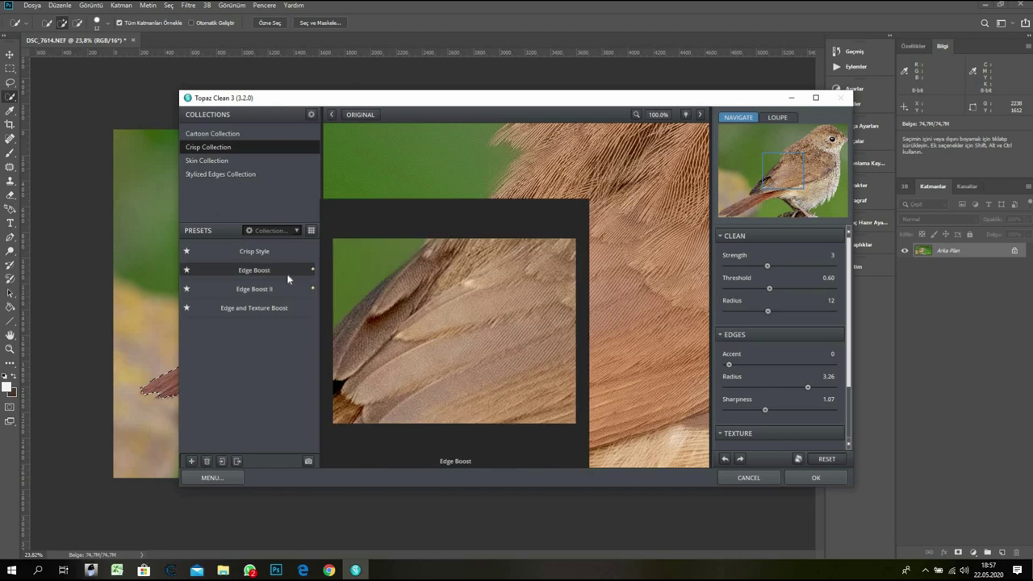
pyautogui.moveTo(664, 223); pyautogui.dragTo(476, 355)
pyautogui.moveTo(574, 307); pyautogui.dragTo(674, 269)
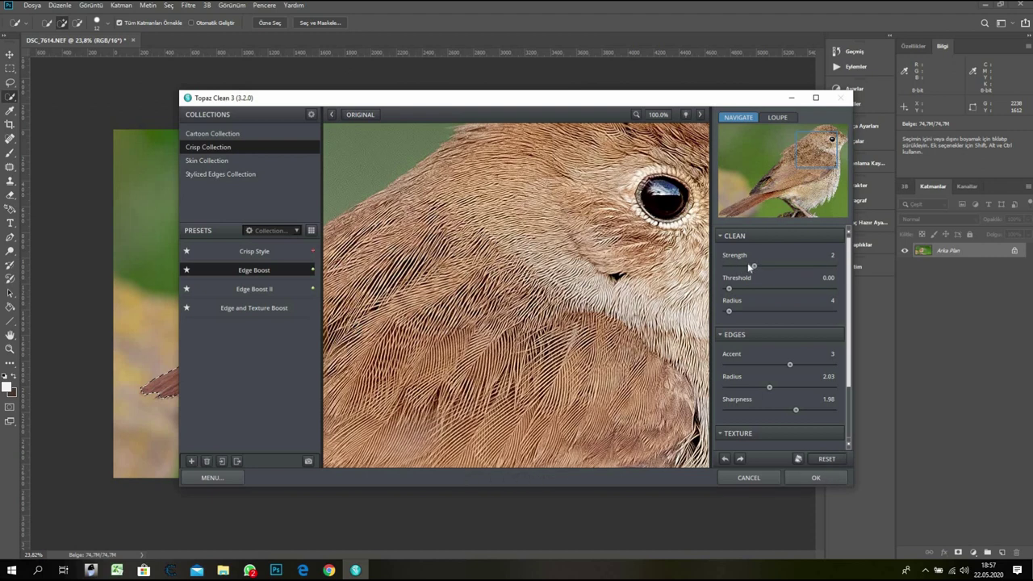
pyautogui.moveTo(748, 263); pyautogui.dragTo(725, 271)
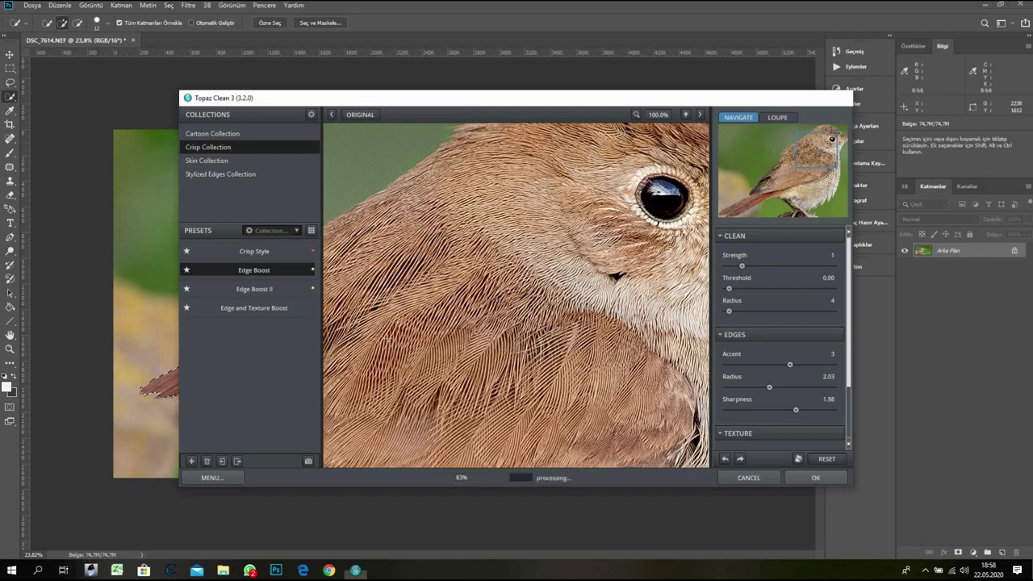
pyautogui.press('Return')
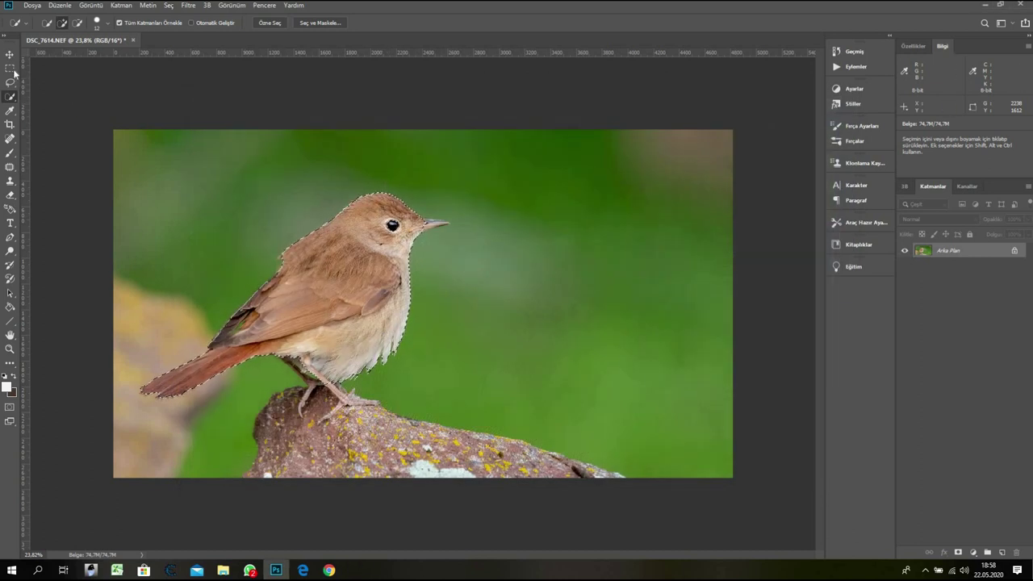
# - Clear the selection around the bird and examine the crispened head and back feathers up close
pyautogui.press('m')
pyautogui.hotkey('ctrl', 'd')
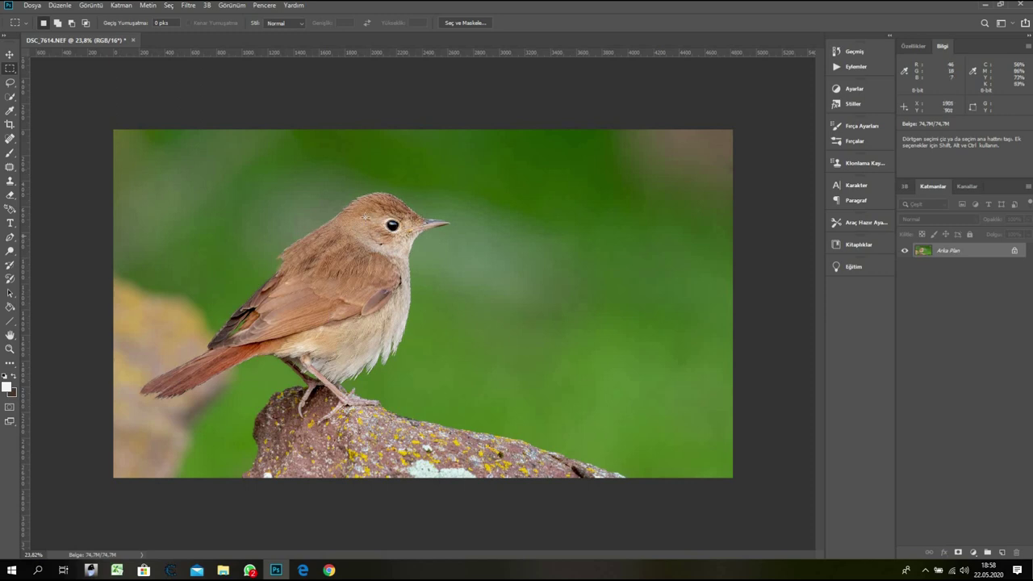
pyautogui.scroll(4, 323, 178)
pyautogui.moveTo(316, 183); pyautogui.dragTo(488, 239)
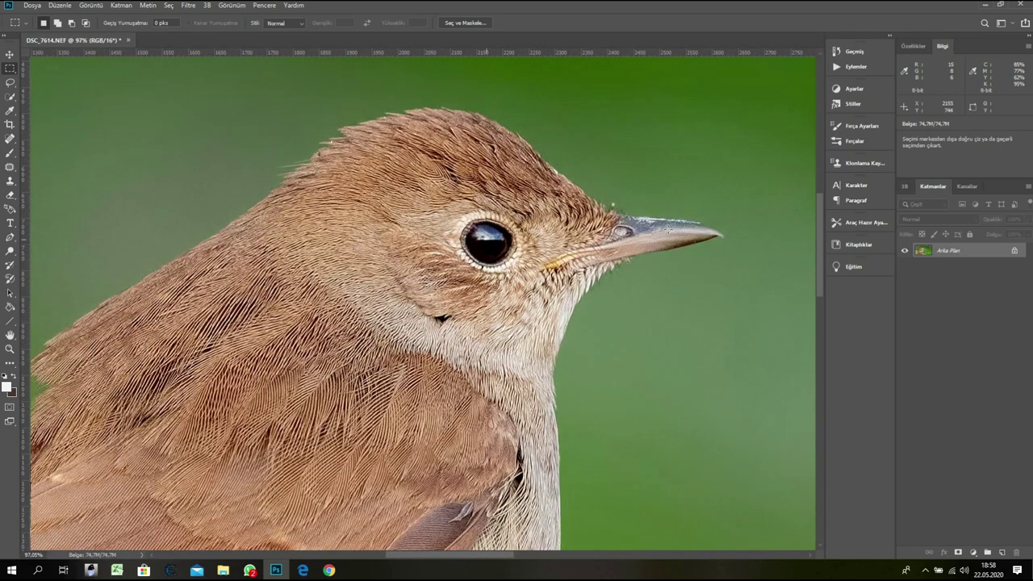
pyautogui.scroll(2, 496, 237)
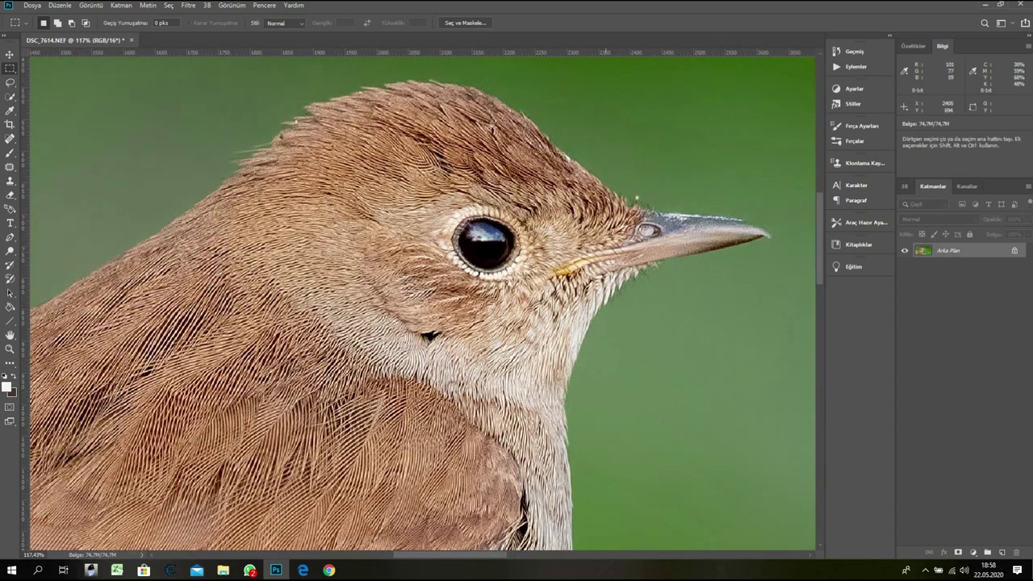
pyautogui.scroll(-2, 323, 359)
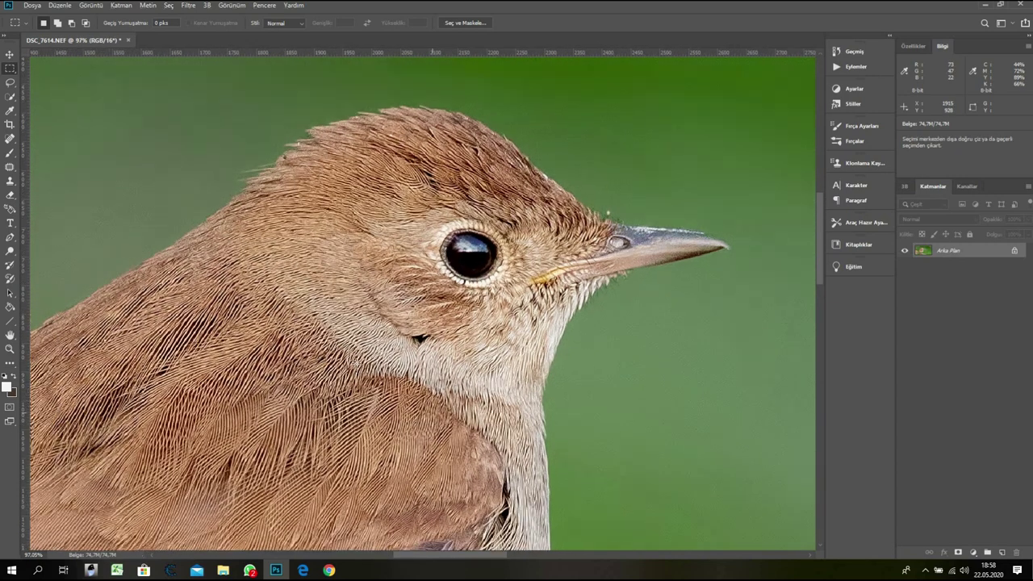
pyautogui.scroll(-8, 371, 388)
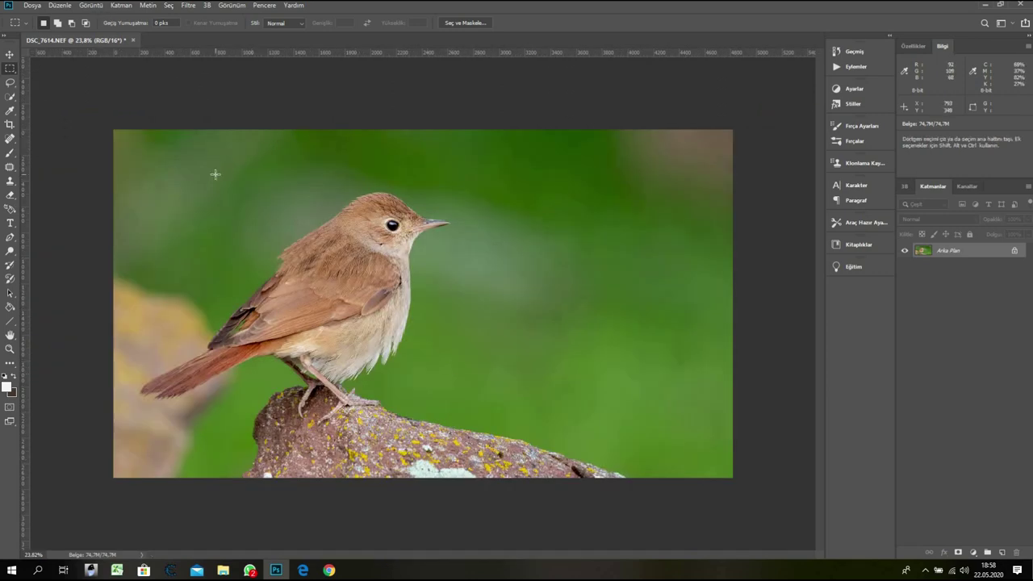
# - Adjust the image's RGB Levels (Düzeyler) to midtones 1,0, input white 249 and output white 254
pyautogui.hotkey('ctrl', 'l')
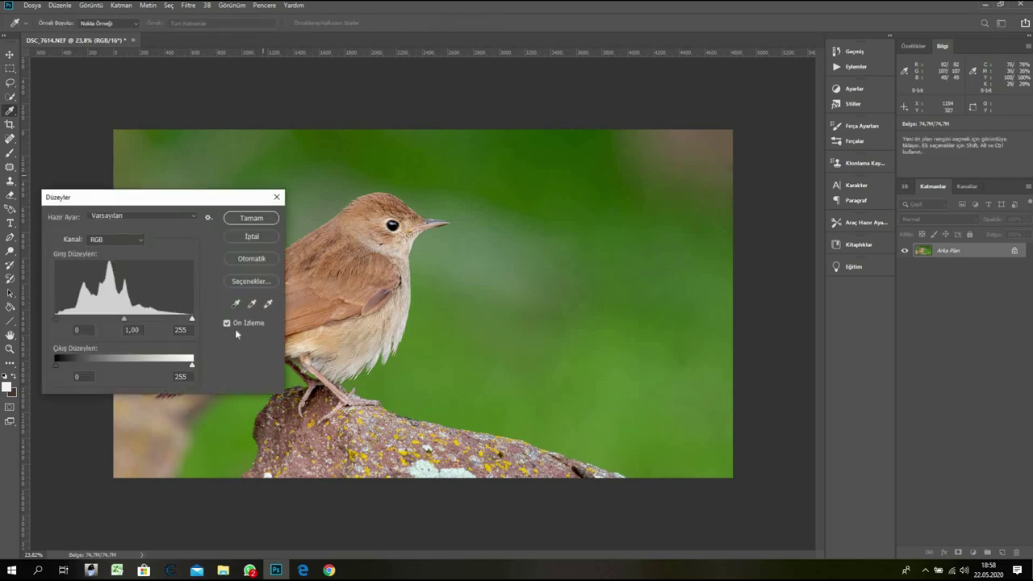
pyautogui.click(249, 260)
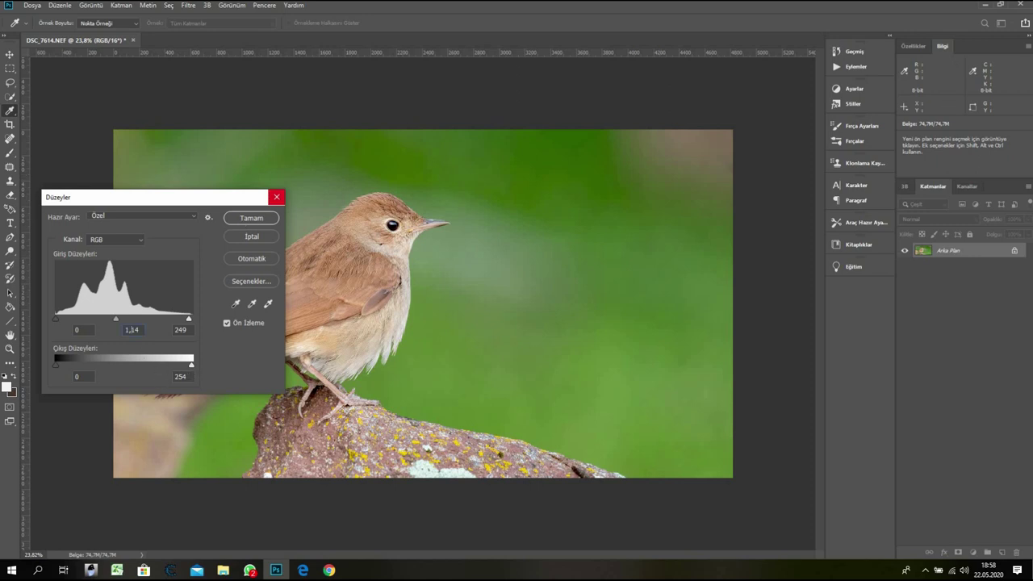
pyautogui.write('1,0')
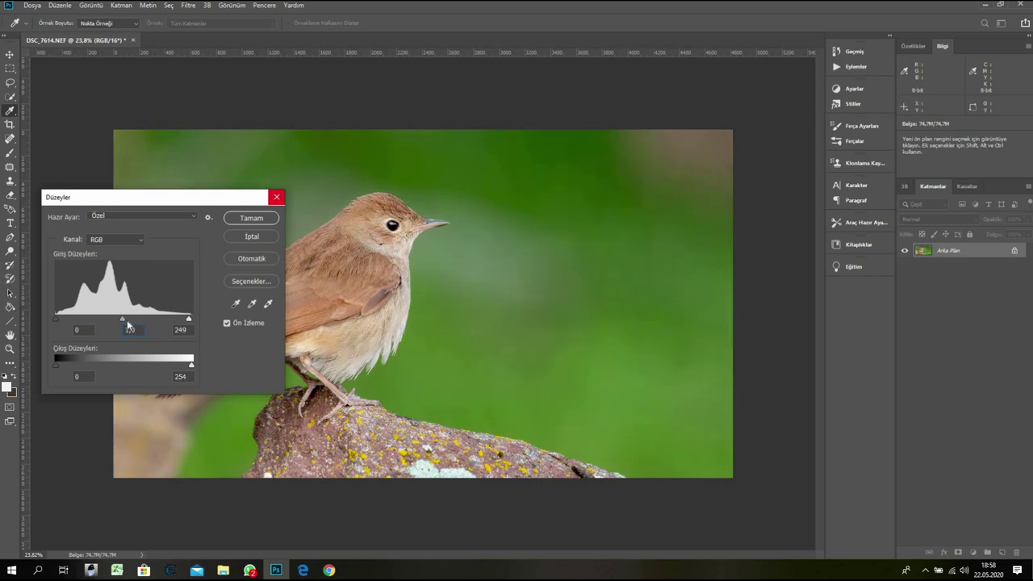
pyautogui.click(250, 218)
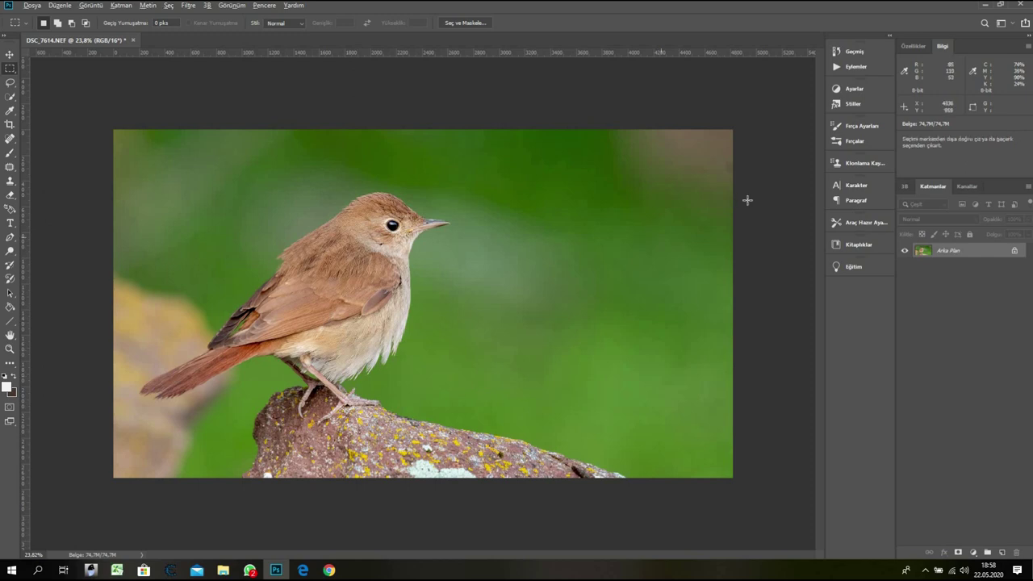
# - Set up the Spot Healing Brush with a size of 127 pixels and Replace (Değiştir) mode
pyautogui.scroll(5, 747, 228)
pyautogui.scroll(-4, 735, 238)
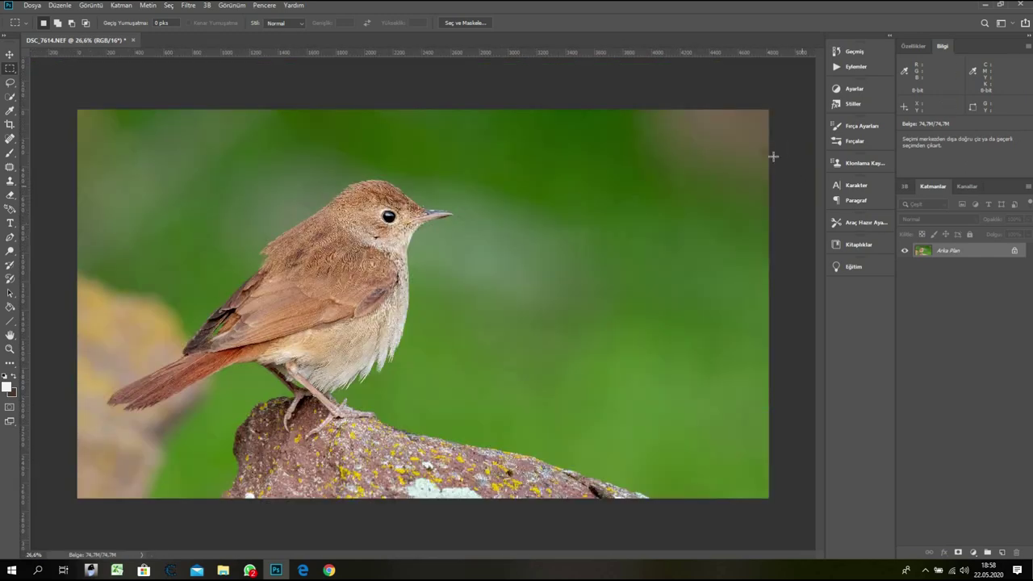
pyautogui.scroll(-1, 740, 156)
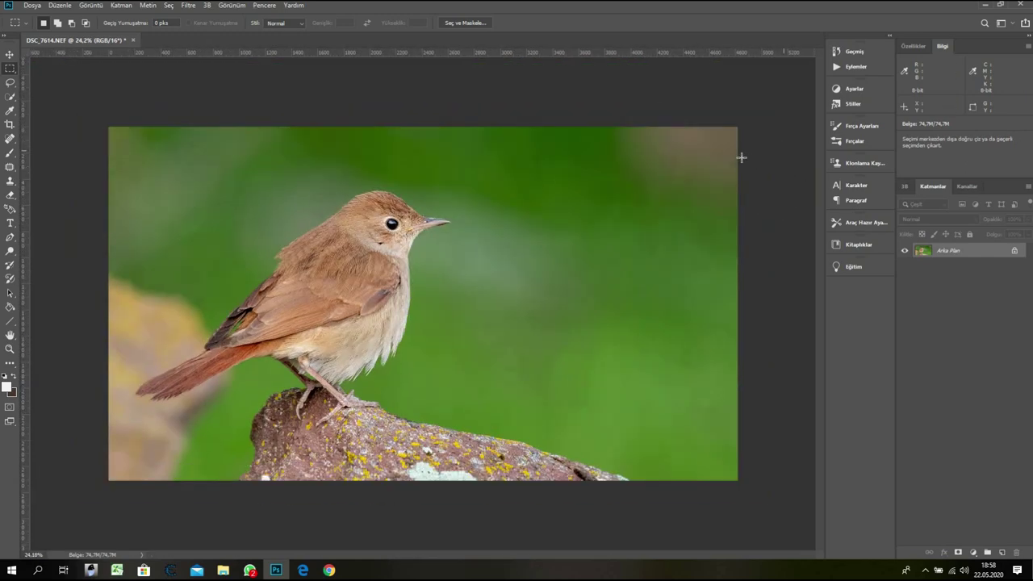
pyautogui.click(12, 140)
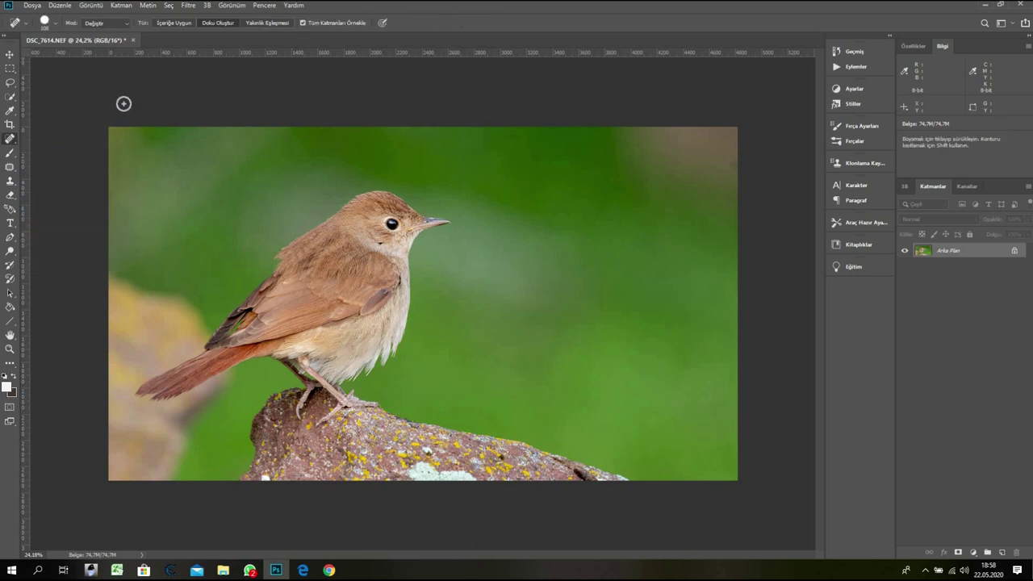
pyautogui.click(56, 25)
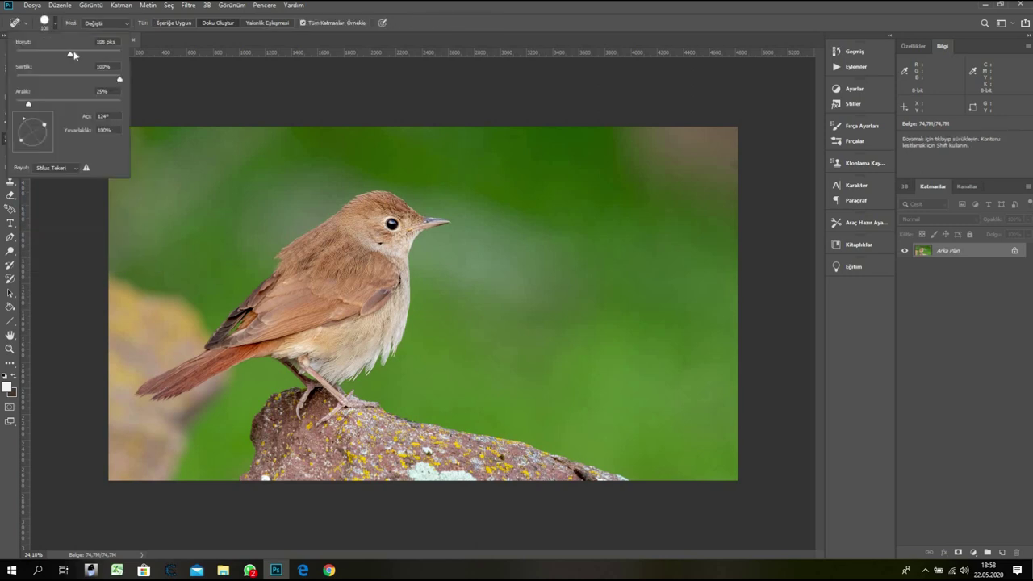
pyautogui.moveTo(74, 55); pyautogui.dragTo(76, 56)
pyautogui.click(246, 108)
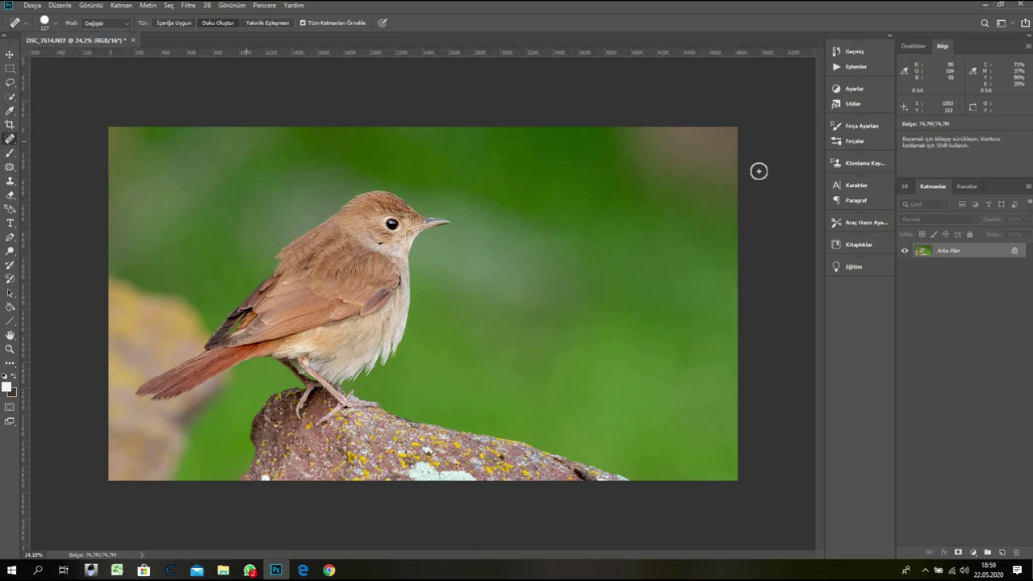
pyautogui.click(125, 23)
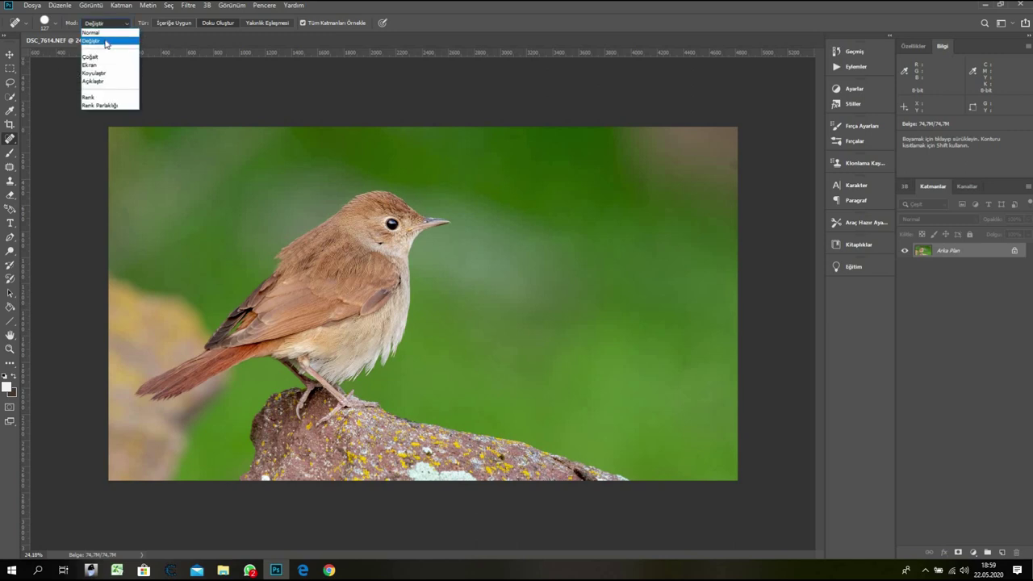
pyautogui.click(111, 39)
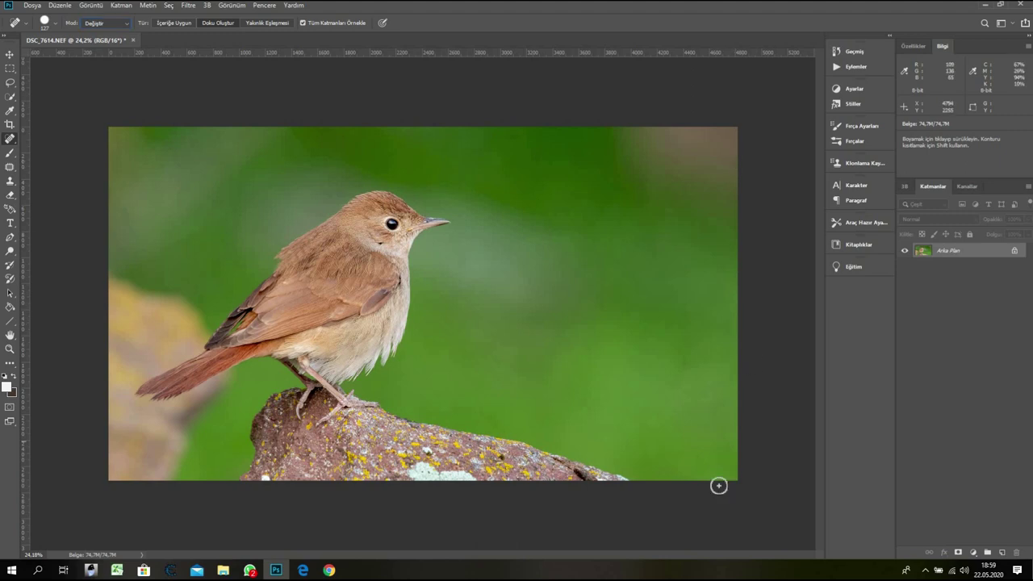
# - Examine the green background up close from the upper-right corner down to the rock for leftover blemishes
pyautogui.scroll(5, 716, 234)
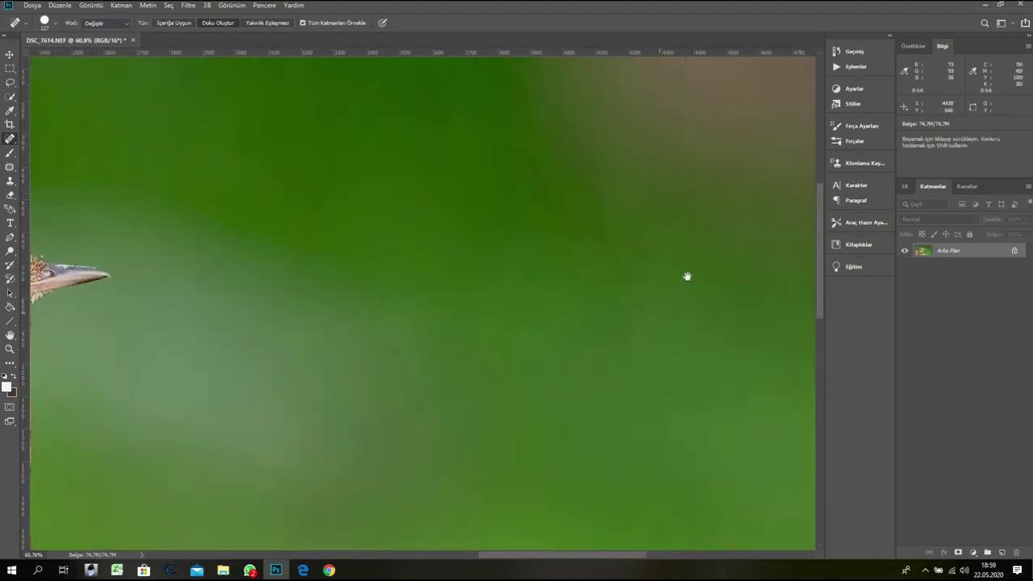
pyautogui.press('space')
pyautogui.moveTo(523, 300)
pyautogui.mouseDown()
pyautogui.moveTo(263, 350)
pyautogui.moveTo(371, 374)
pyautogui.moveTo(500, 244)
pyautogui.mouseUp()
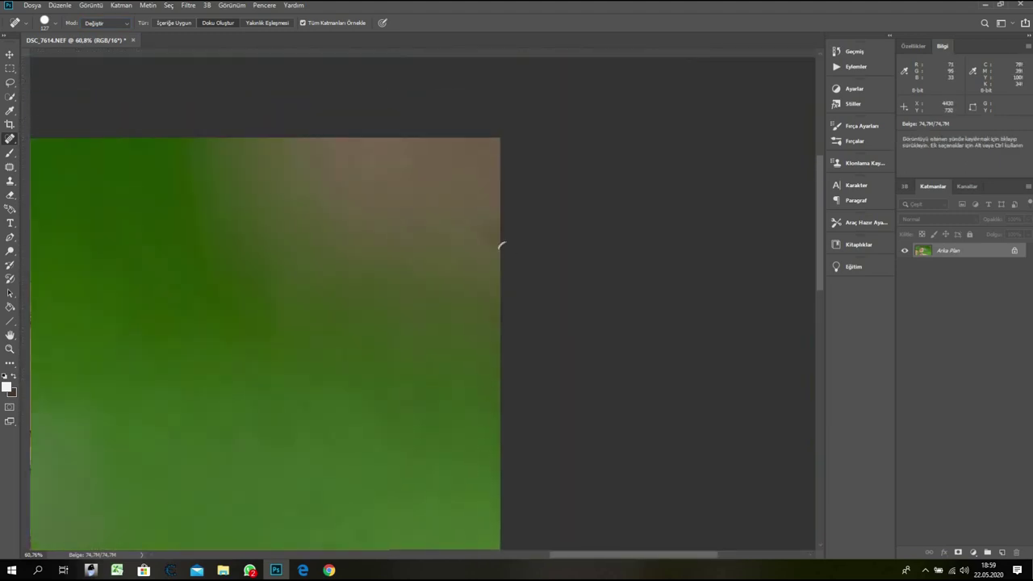
pyautogui.click(482, 227)
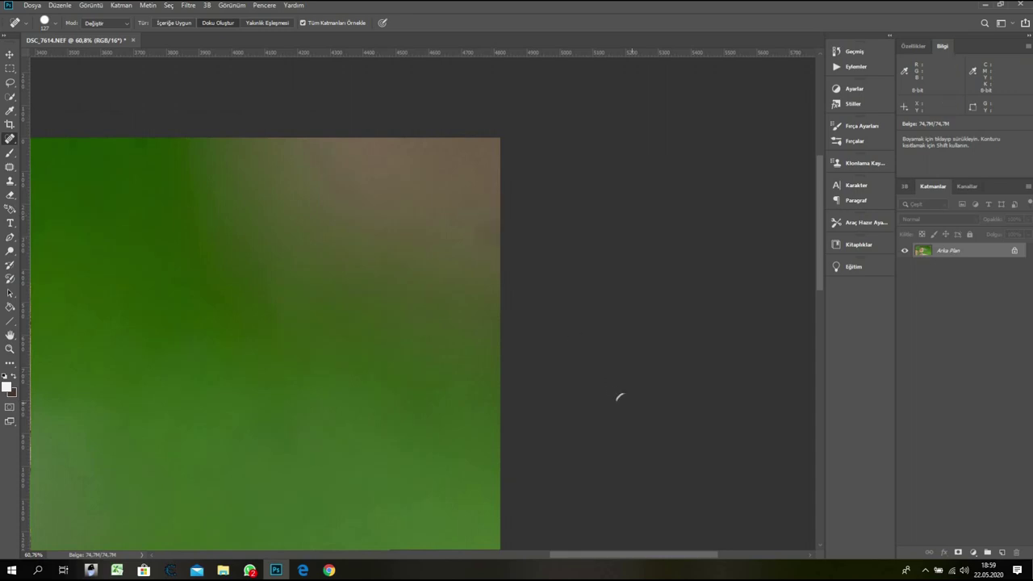
pyautogui.press('space')
pyautogui.moveTo(267, 328); pyautogui.dragTo(574, 307)
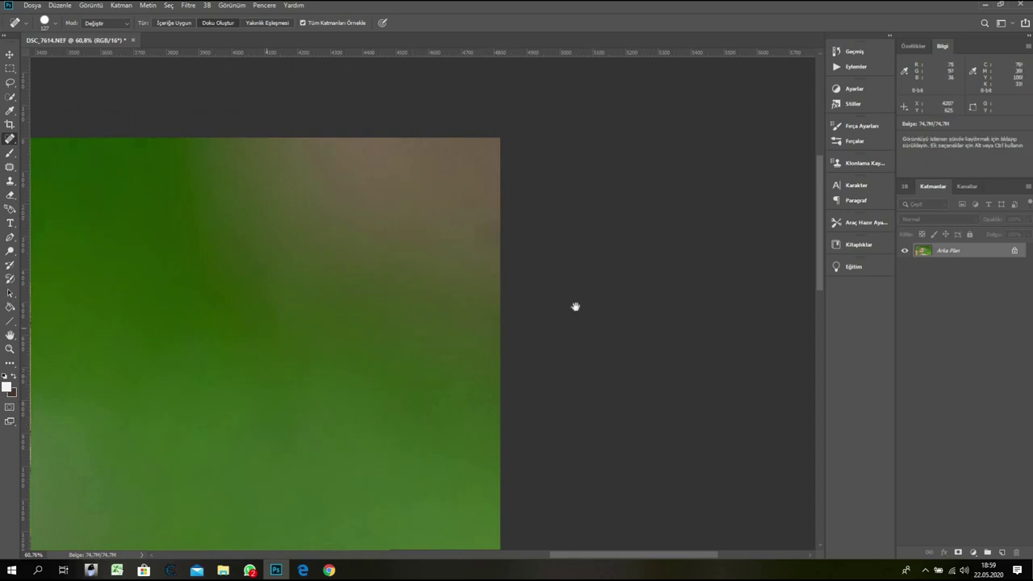
pyautogui.moveTo(391, 369); pyautogui.dragTo(534, 243)
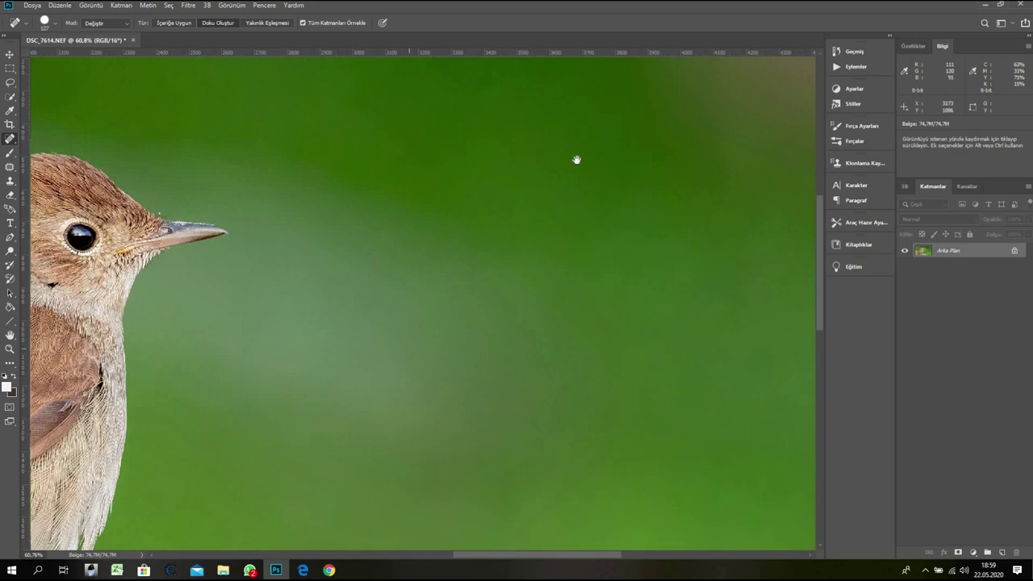
pyautogui.moveTo(359, 370); pyautogui.dragTo(538, 174)
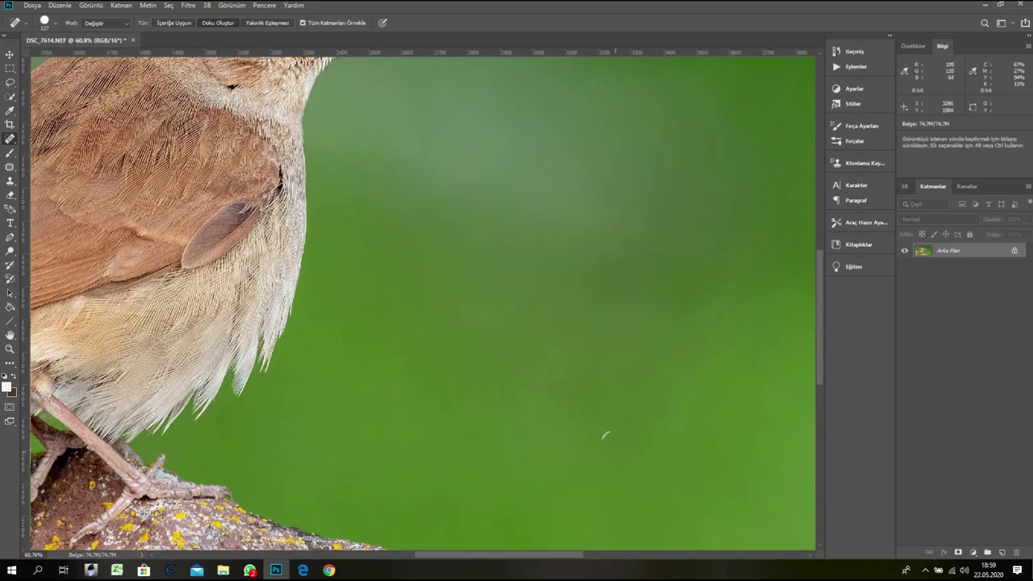
pyautogui.scroll(-3, 605, 436)
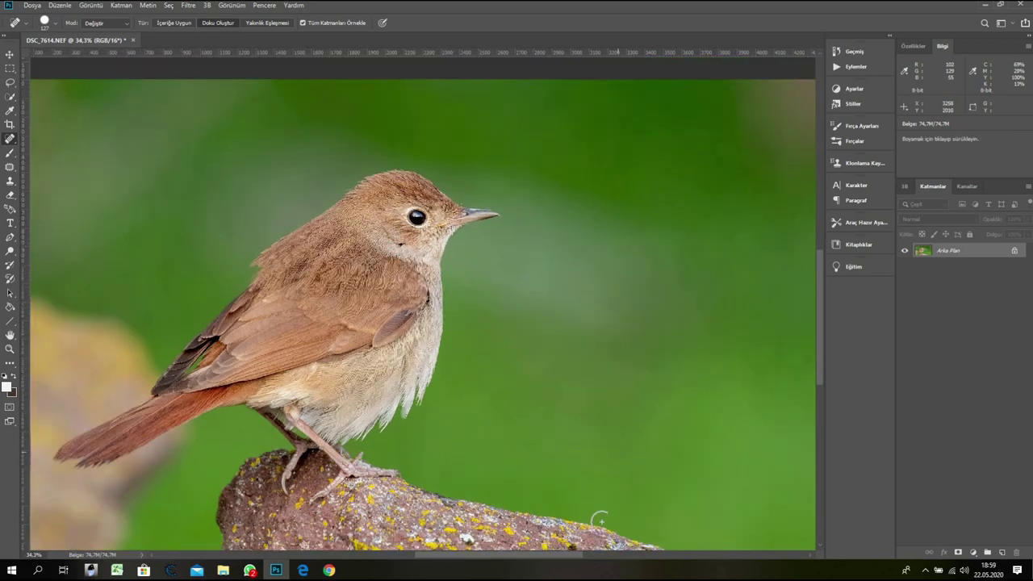
pyautogui.scroll(-1, 601, 521)
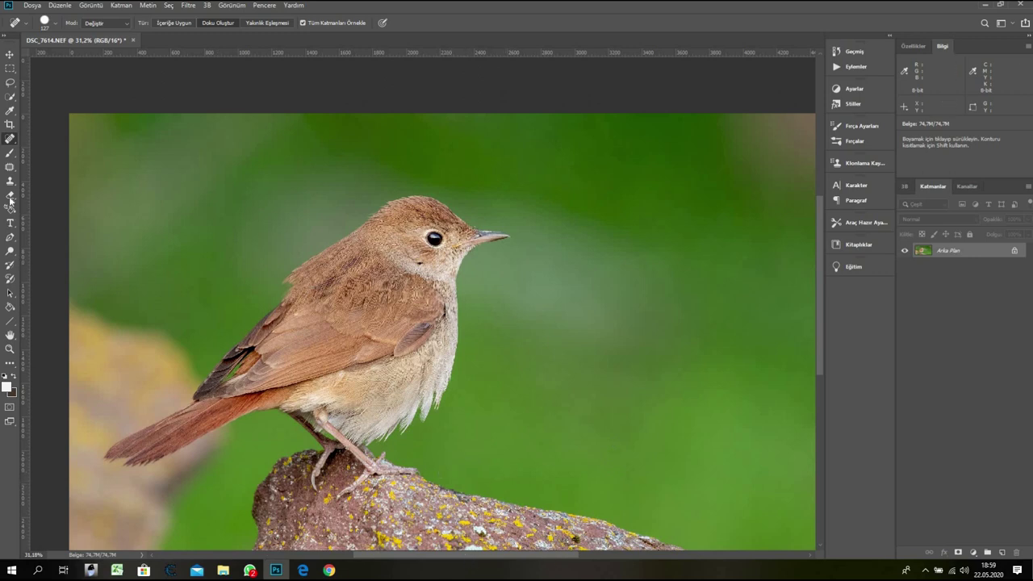
# - Patch the long right end of the rock with green background using the Patch tool in Content-Aware (İçeriğe Uygun) mode
pyautogui.hotkey('shift', 'j')
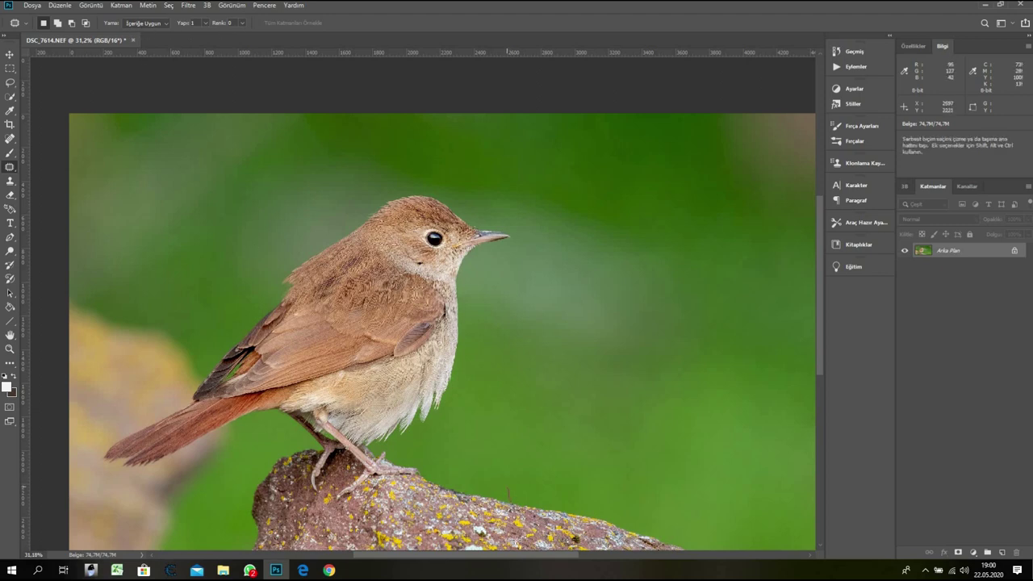
pyautogui.moveTo(507, 484)
pyautogui.mouseDown()
pyautogui.moveTo(615, 548)
pyautogui.moveTo(607, 559)
pyautogui.mouseUp()
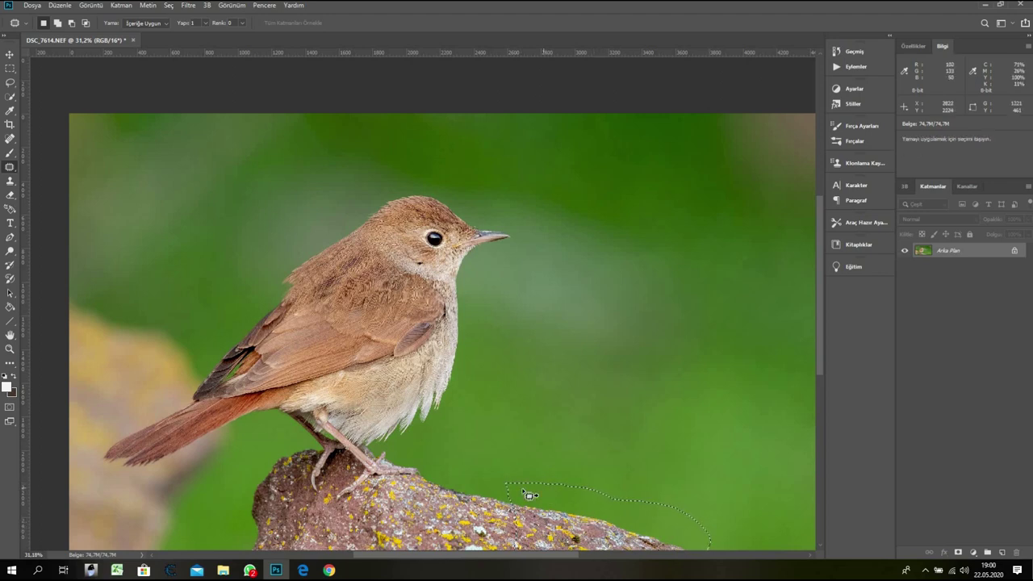
pyautogui.moveTo(528, 494); pyautogui.dragTo(623, 465)
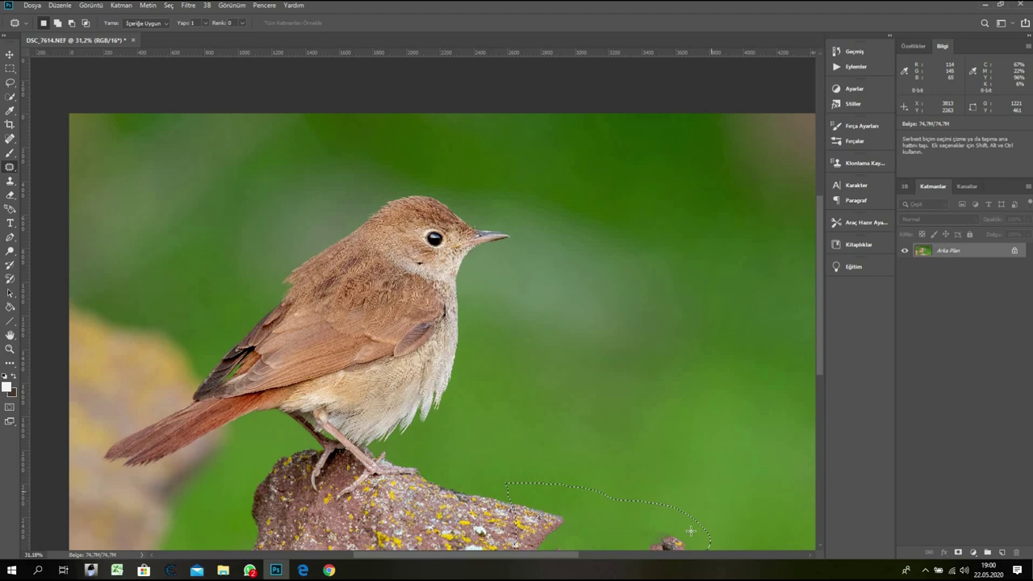
# - Patch out the isolated rock fragment at the photo's lower edge with clean green background, and clear the selection
pyautogui.moveTo(708, 523)
pyautogui.mouseDown()
pyautogui.moveTo(646, 528)
pyautogui.moveTo(620, 559)
pyautogui.moveTo(725, 556)
pyautogui.mouseUp()
pyautogui.scroll(-1, 718, 521)
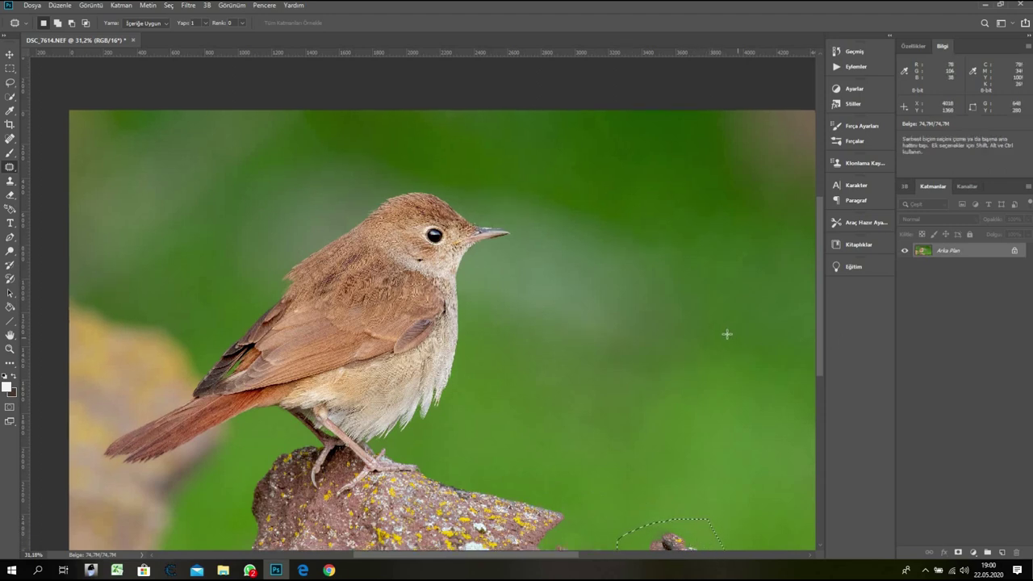
pyautogui.scroll(-1, 726, 334)
pyautogui.hscroll(3, 707, 355)
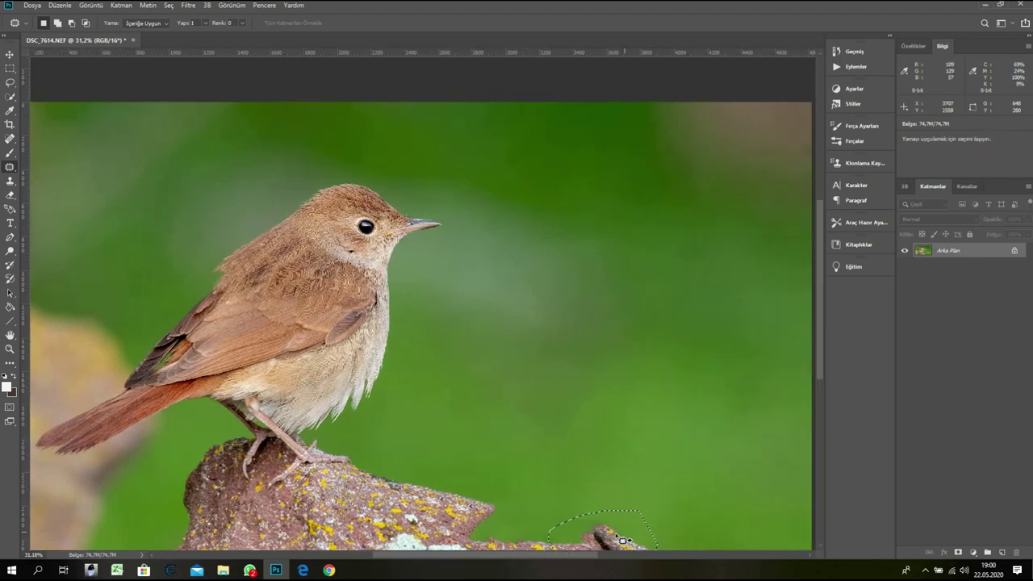
pyautogui.moveTo(617, 533); pyautogui.dragTo(653, 461)
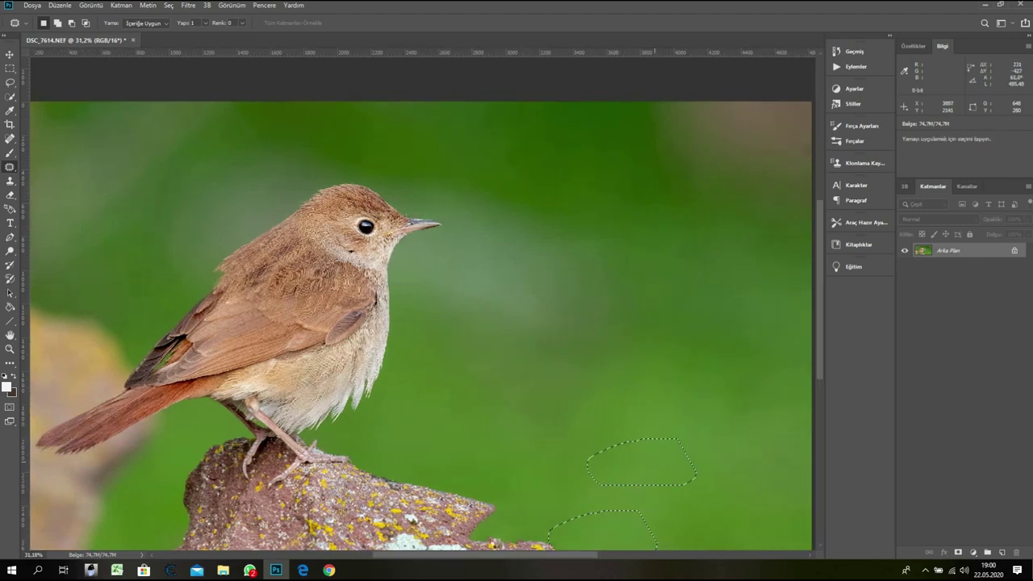
pyautogui.click(561, 481)
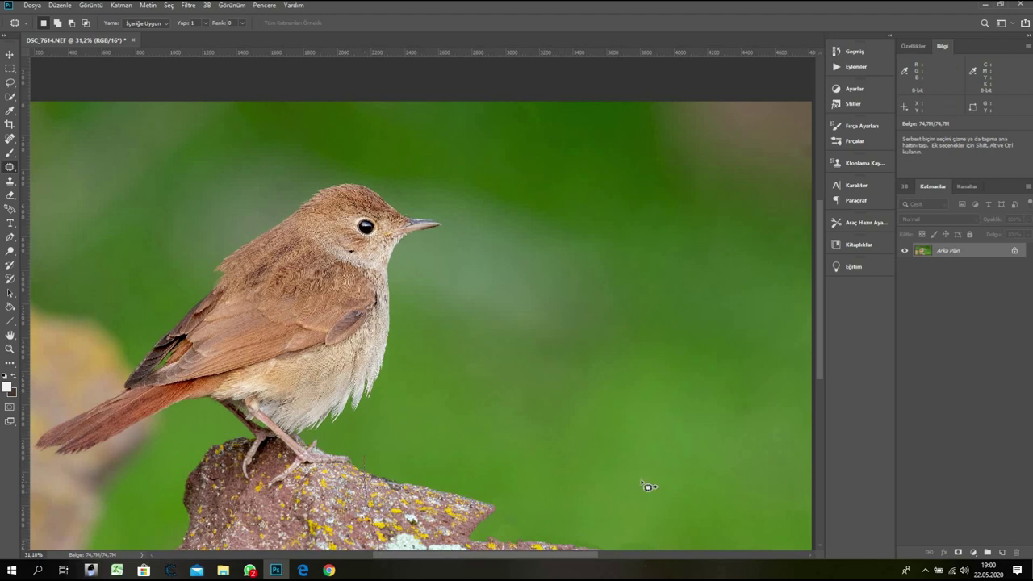
# - Outline the rock extending right of the bird's foot and patch it repeatedly with the neighbouring green background
pyautogui.moveTo(641, 482); pyautogui.dragTo(640, 480)
pyautogui.moveTo(500, 493); pyautogui.dragTo(582, 494)
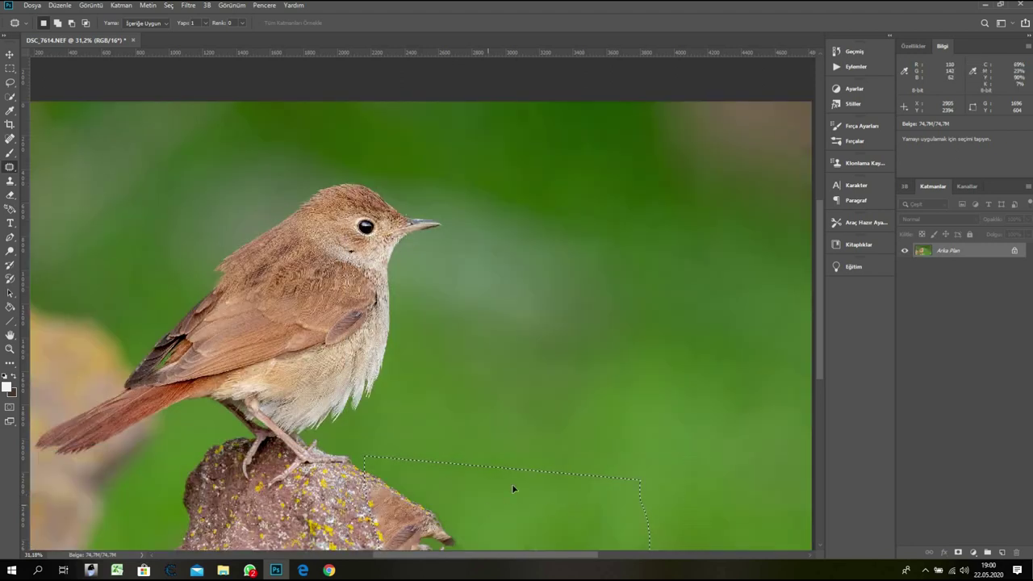
pyautogui.moveTo(512, 487); pyautogui.dragTo(528, 443)
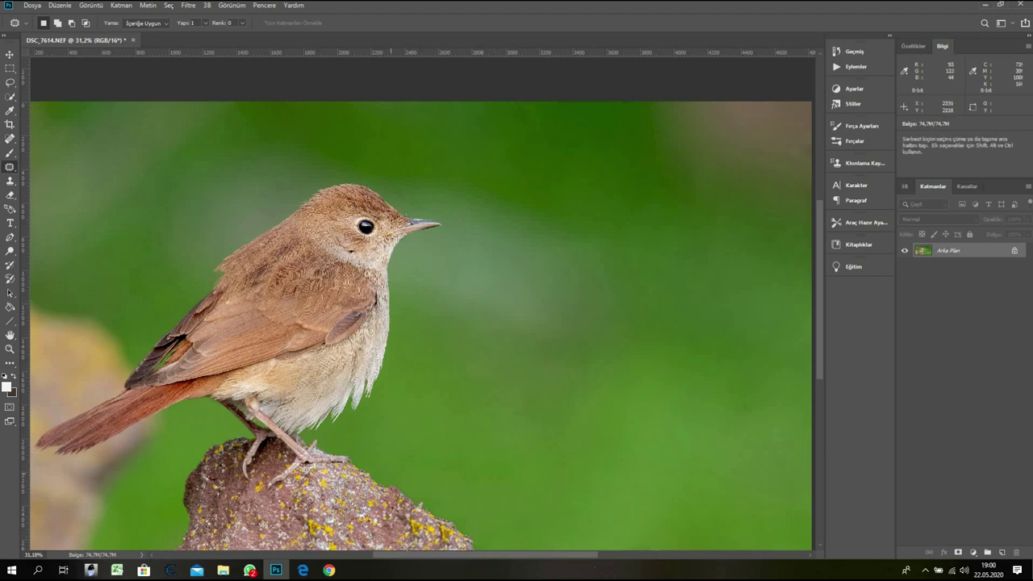
# - Shorten the rock's right end by patching its lower right slope with the adjacent green background
pyautogui.moveTo(537, 572)
pyautogui.mouseDown()
pyautogui.moveTo(519, 521)
pyautogui.moveTo(390, 461)
pyautogui.moveTo(424, 512)
pyautogui.moveTo(456, 526)
pyautogui.mouseUp()
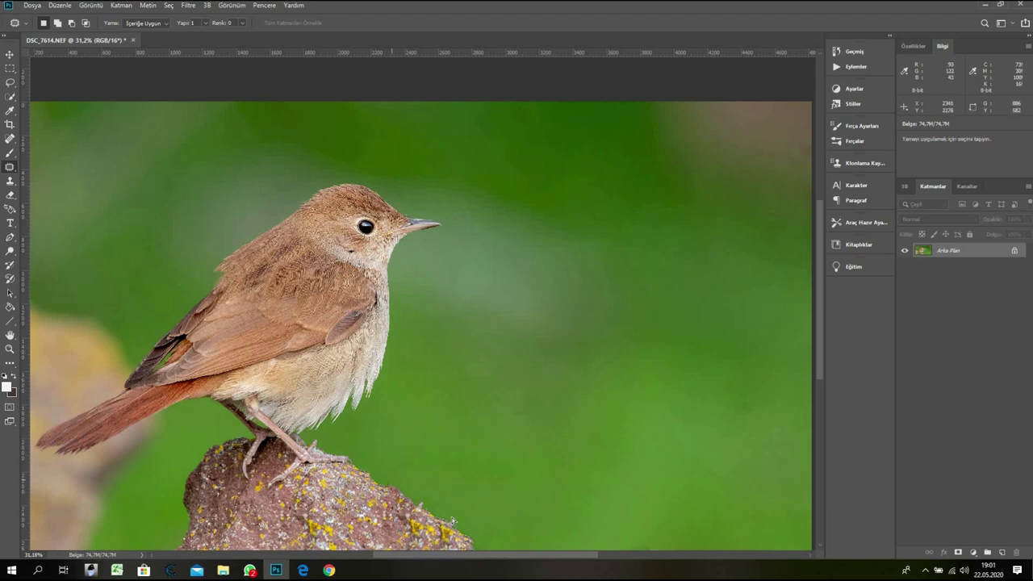
pyautogui.moveTo(520, 497); pyautogui.dragTo(522, 499)
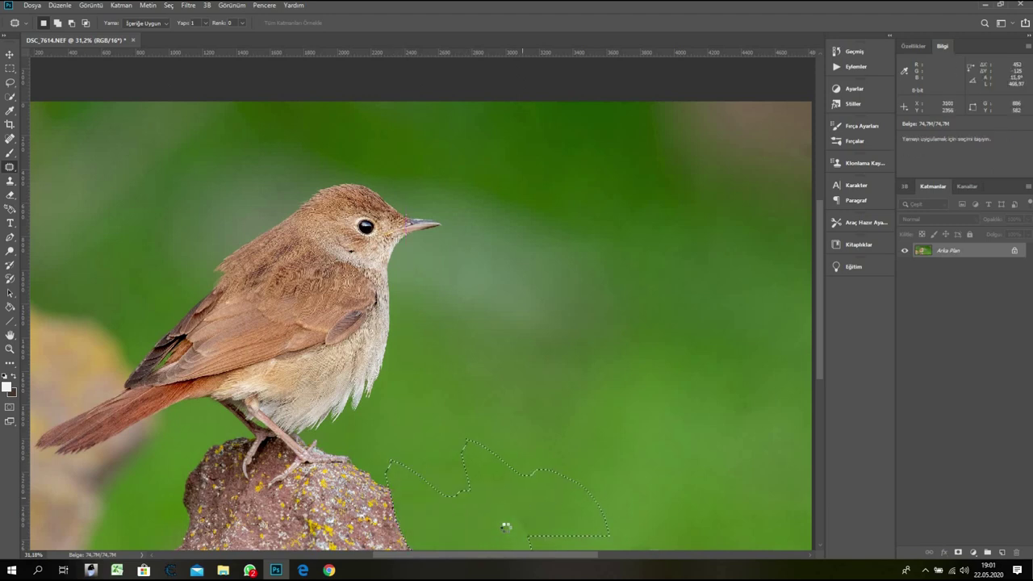
pyautogui.hotkey('ctrl', 'z')
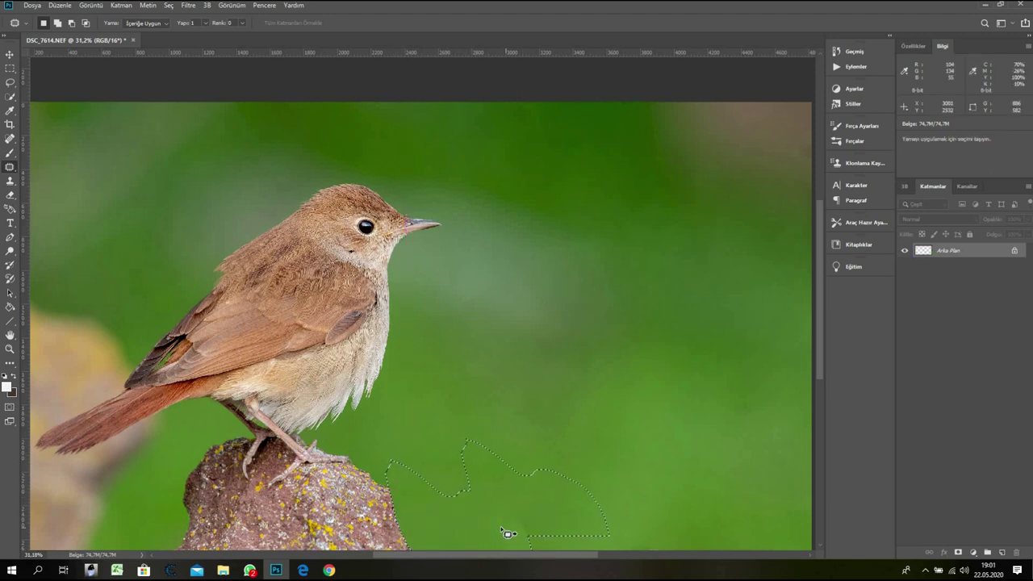
pyautogui.hotkey('ctrl', 'd')
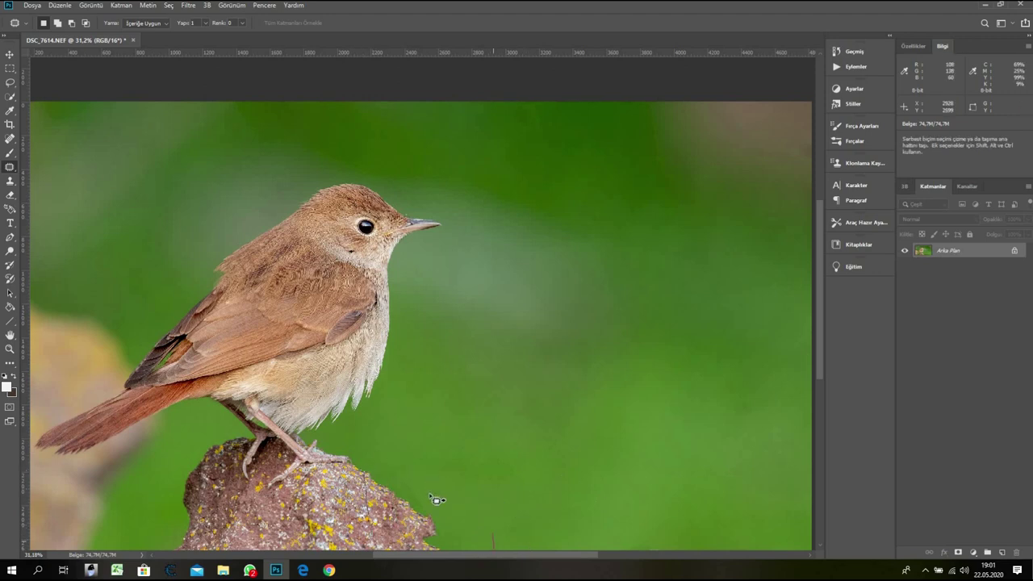
pyautogui.hotkey('ctrl', 'z')
pyautogui.moveTo(415, 518); pyautogui.dragTo(489, 525)
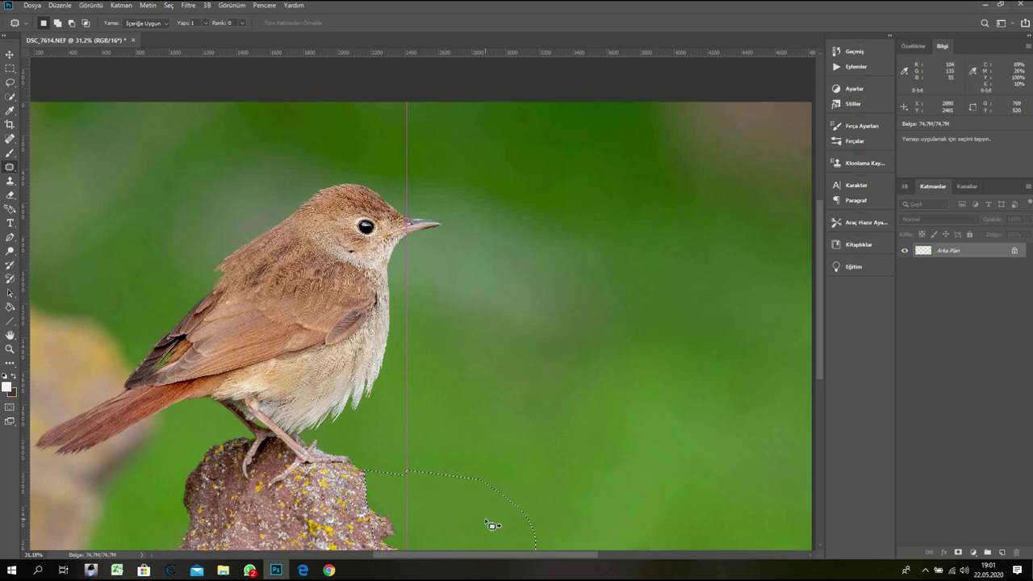
pyautogui.hotkey('ctrl', 'd')
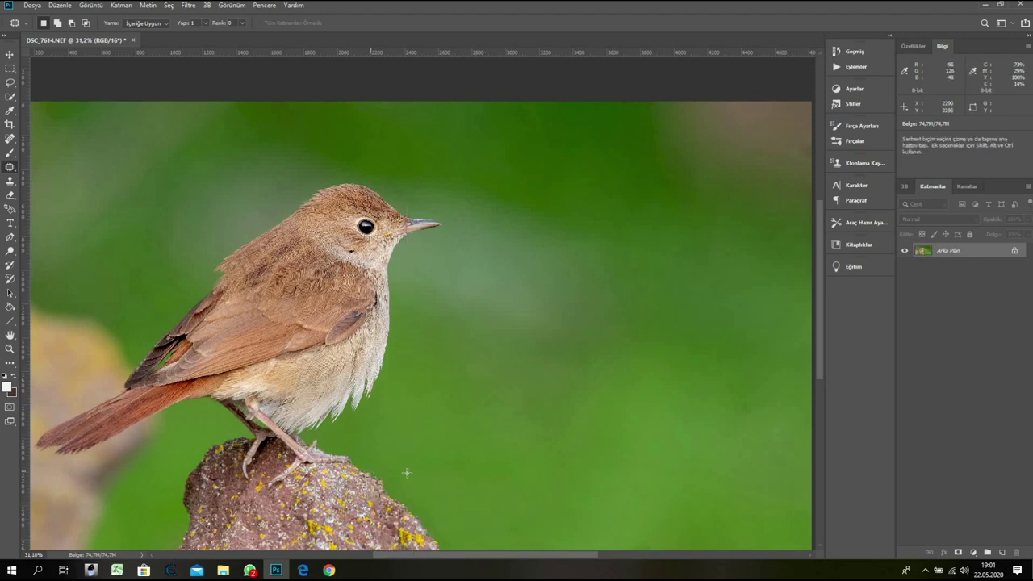
# - Narrow and round off the rock's right side below the bird's foot by patching its edge with green background
pyautogui.moveTo(418, 516); pyautogui.dragTo(455, 496)
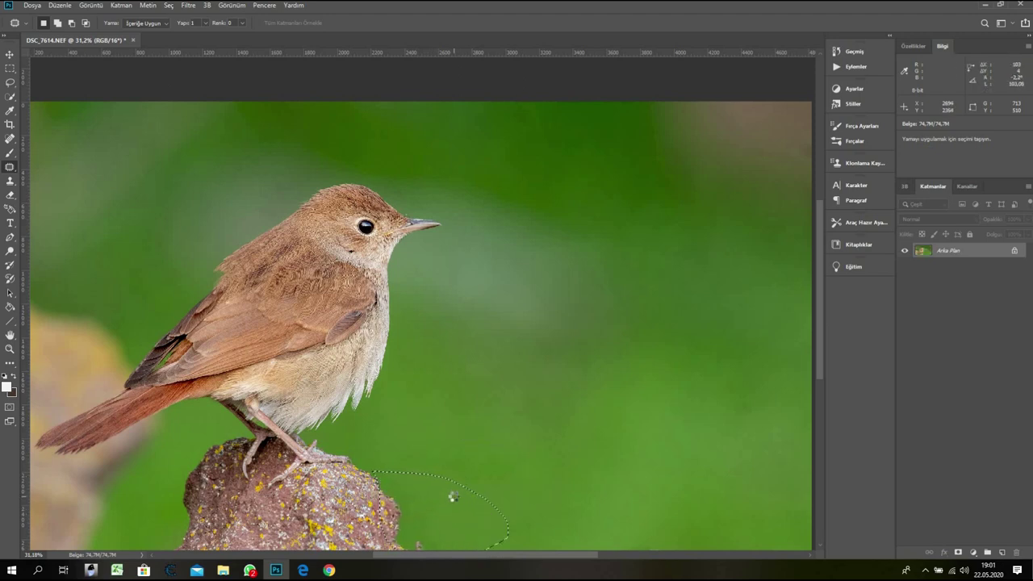
pyautogui.hotkey('ctrl', 'z')
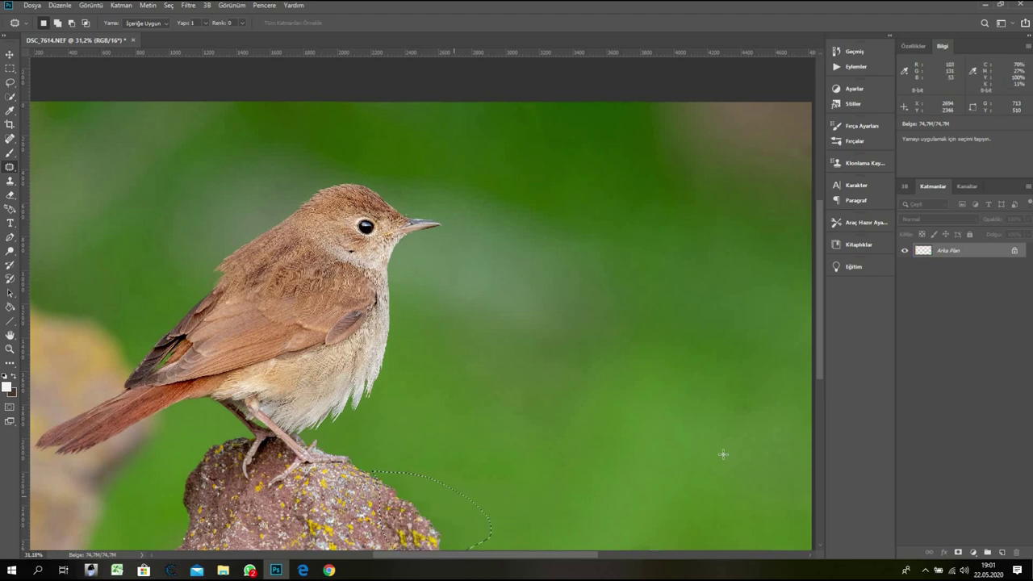
pyautogui.click(551, 450)
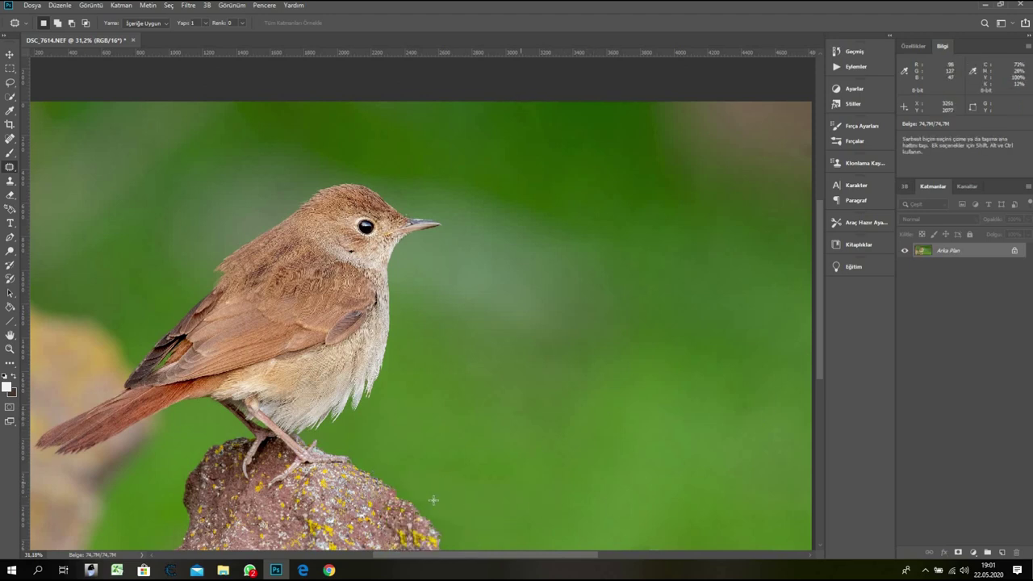
pyautogui.hotkey('ctrl', 'z')
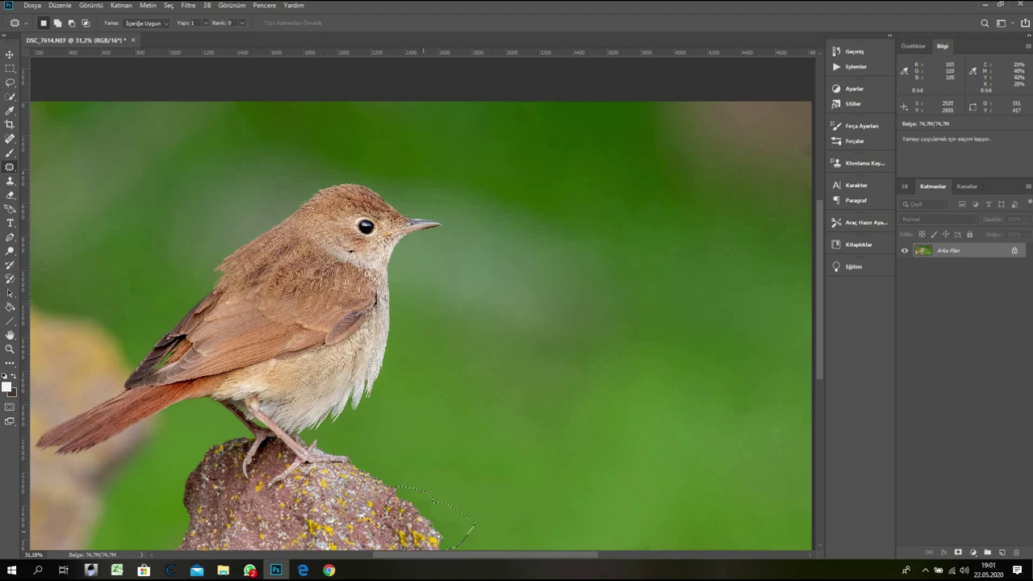
pyautogui.moveTo(421, 532); pyautogui.dragTo(466, 515)
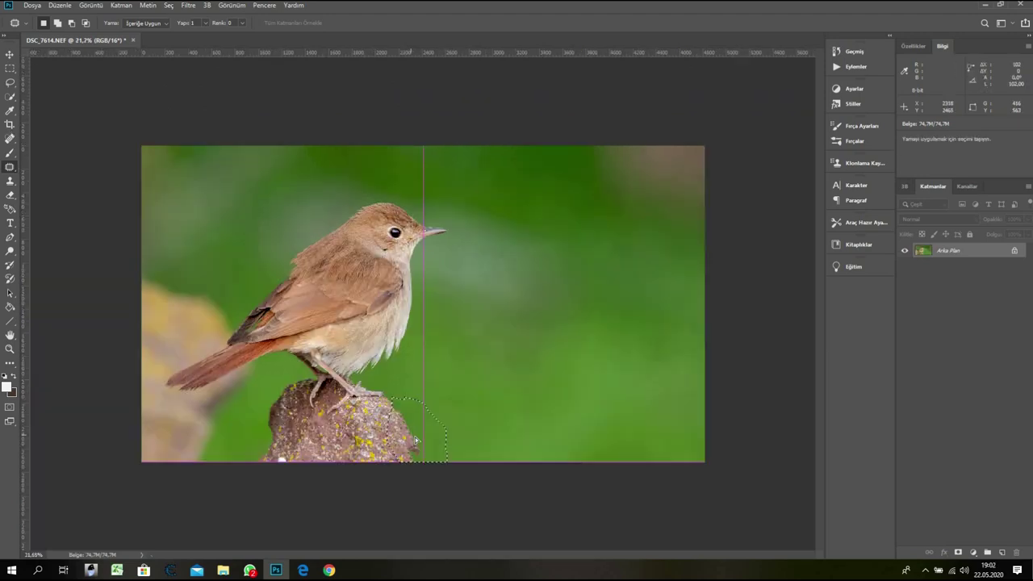
pyautogui.moveTo(421, 440); pyautogui.dragTo(426, 437)
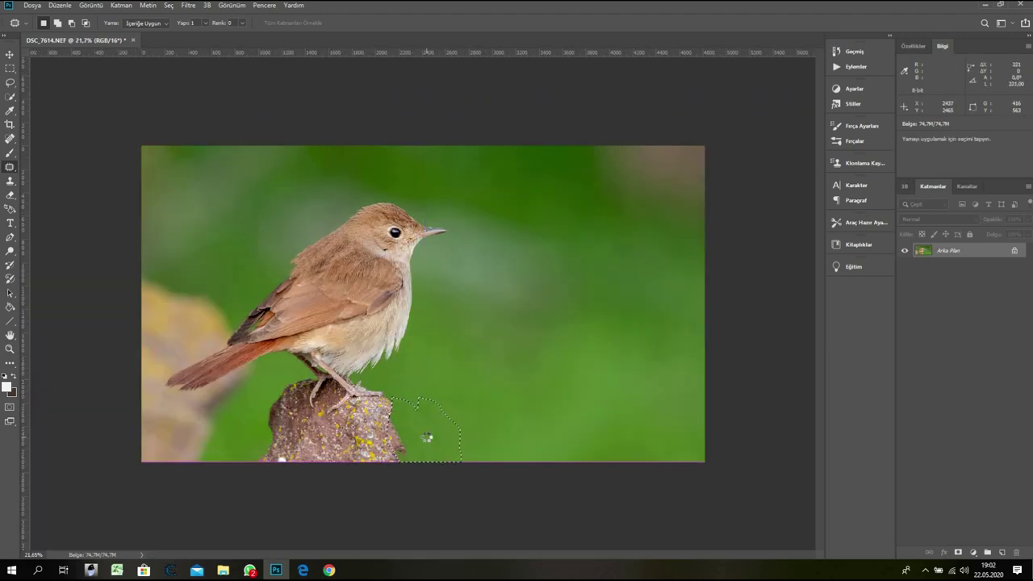
pyautogui.click(473, 431)
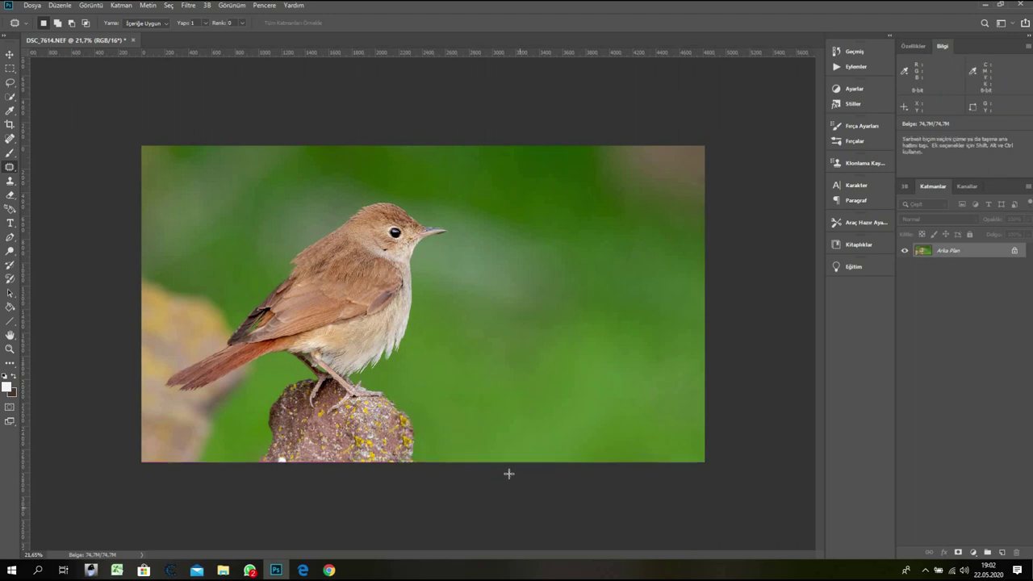
# - Patch the ragged right edge of the rock up close and the green background beside it with clean background
pyautogui.scroll(5, 452, 425)
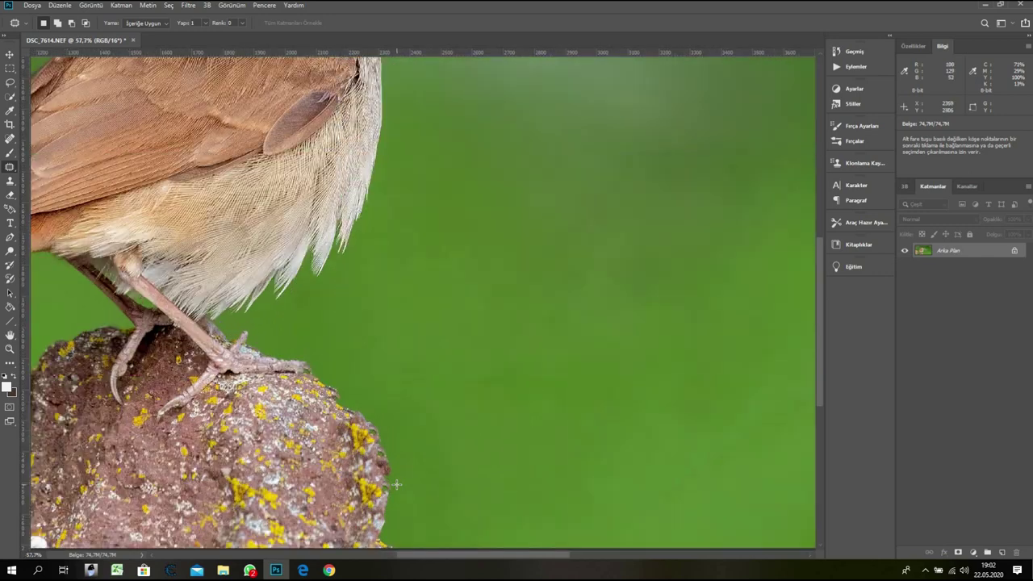
pyautogui.scroll(1, 330, 370)
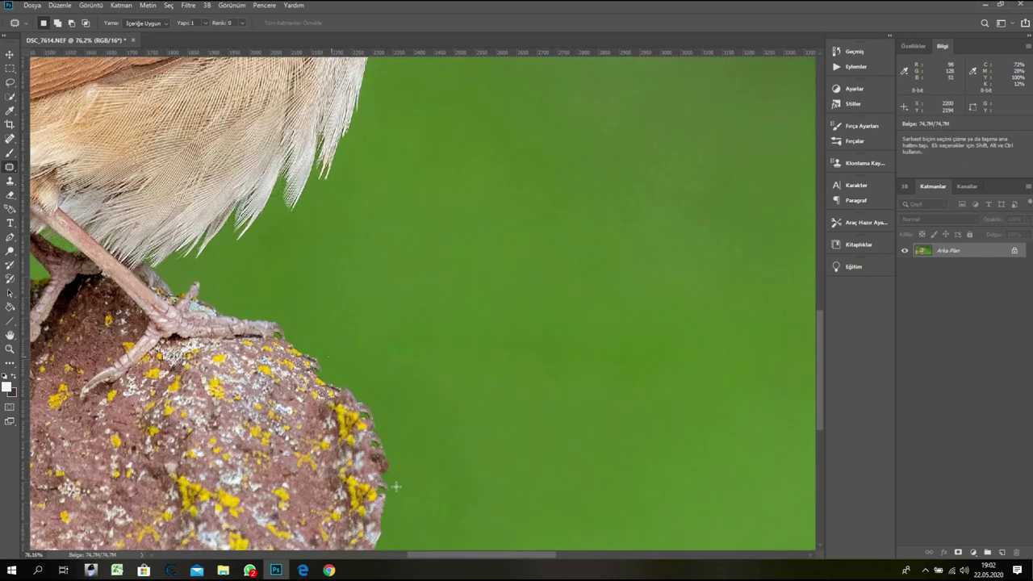
pyautogui.moveTo(396, 485)
pyautogui.mouseDown()
pyautogui.moveTo(361, 375)
pyautogui.moveTo(426, 451)
pyautogui.moveTo(397, 492)
pyautogui.mouseUp()
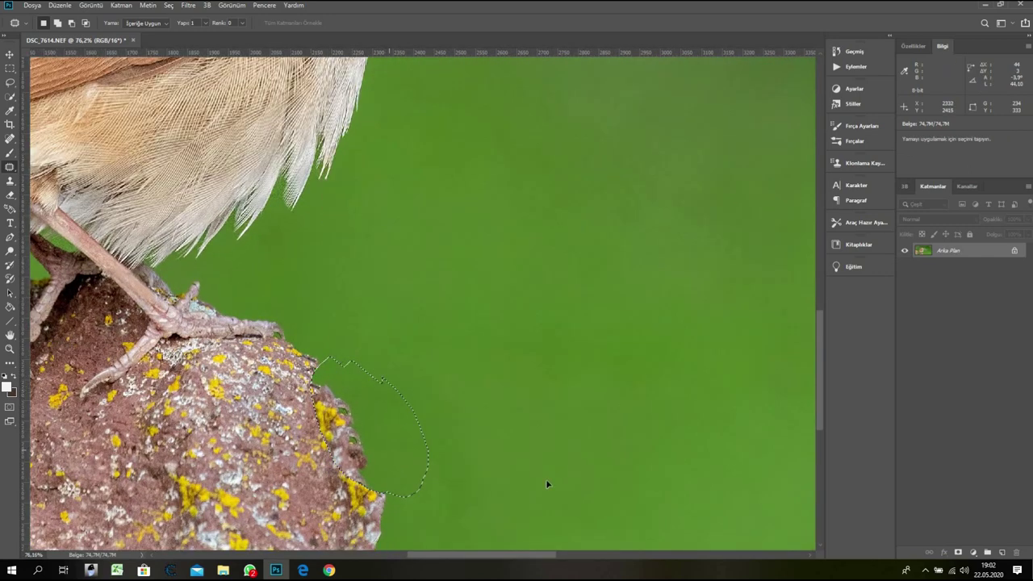
pyautogui.moveTo(390, 450); pyautogui.dragTo(509, 449)
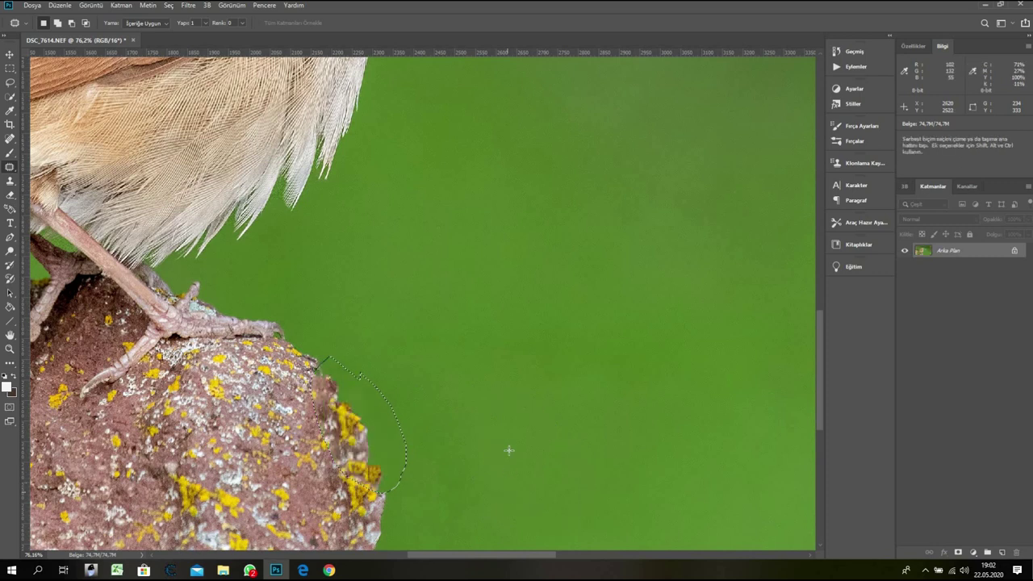
pyautogui.hotkey('ctrl', 'd')
pyautogui.moveTo(342, 307)
pyautogui.mouseDown()
pyautogui.moveTo(467, 412)
pyautogui.moveTo(507, 429)
pyautogui.mouseUp()
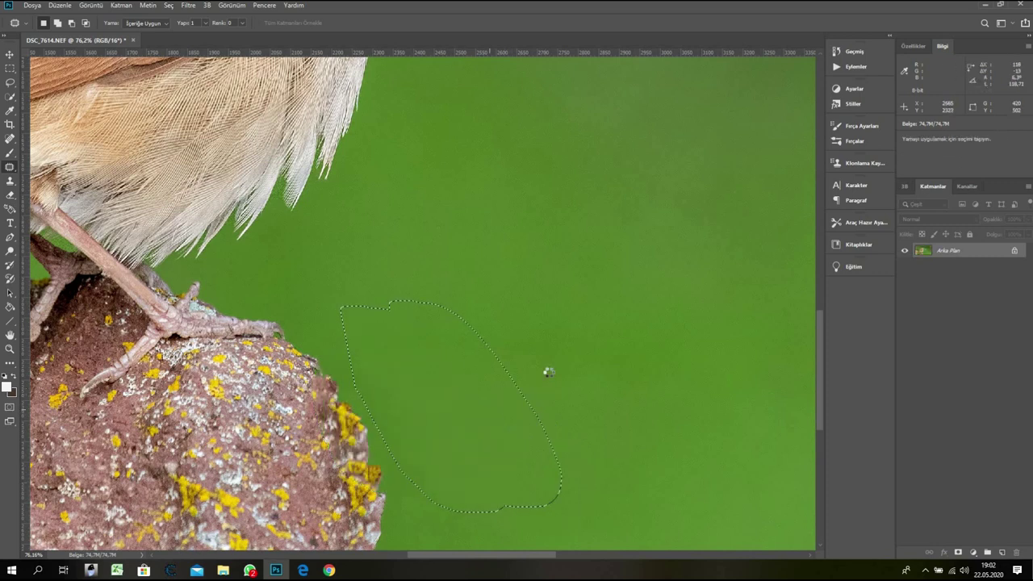
# - Patch the blemished strip of background just beside the rock's right edge with clean green background from its lower right
pyautogui.click(548, 372)
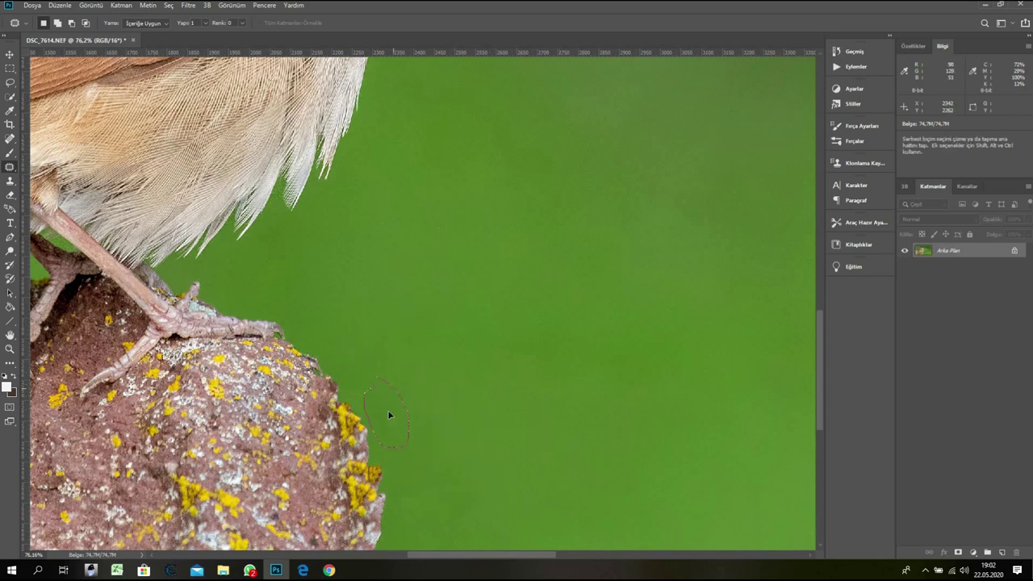
pyautogui.moveTo(389, 414); pyautogui.dragTo(479, 476)
pyautogui.click(570, 477)
pyautogui.keyDown('alt'); pyautogui.scroll(-2, 582, 424); pyautogui.keyUp('alt')
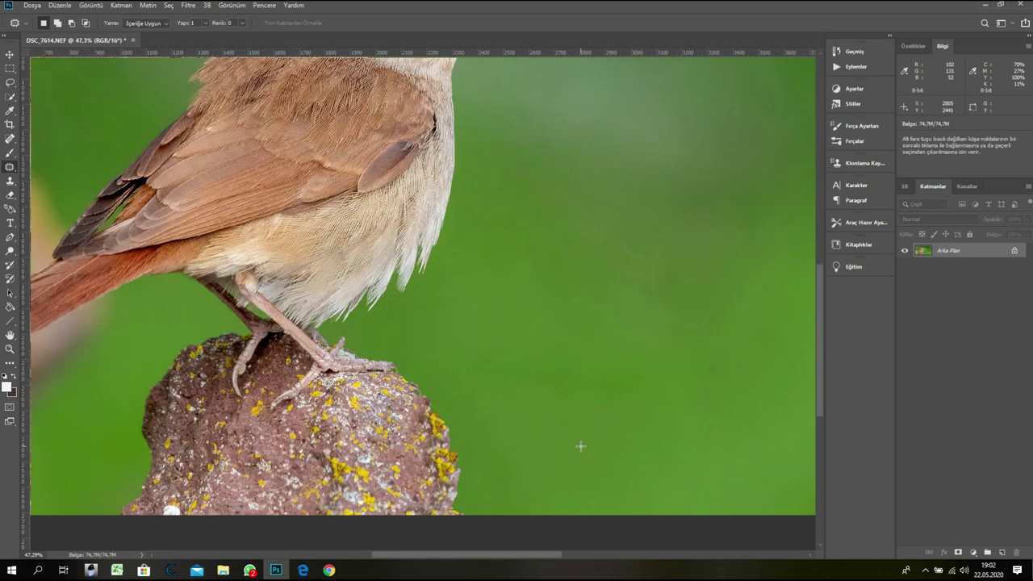
# - Patch the uneven background spots near the photo's right side and along its upper right edge with nearby clean background
pyautogui.keyDown('alt'); pyautogui.scroll(-2, 581, 446); pyautogui.keyUp('alt')
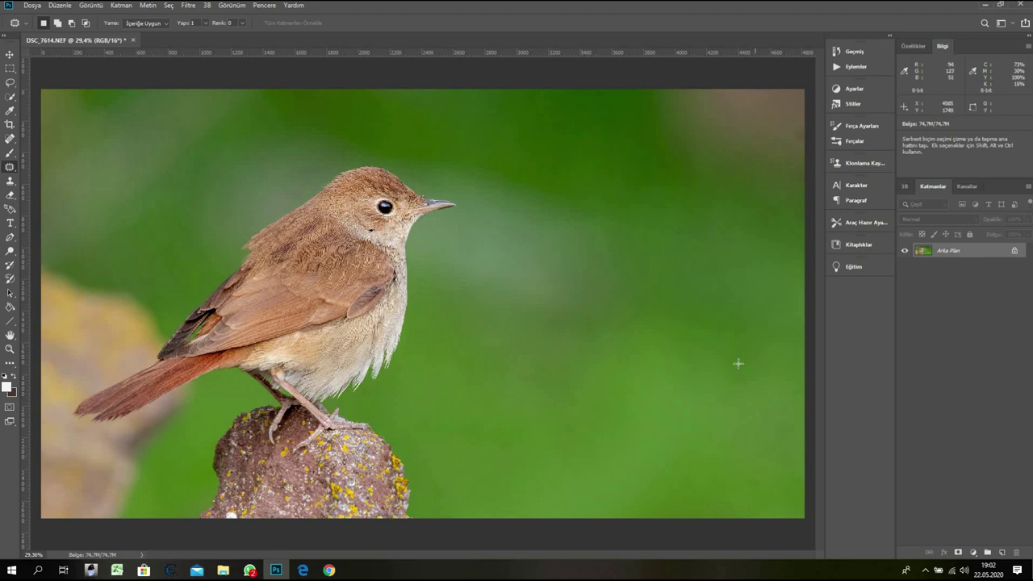
pyautogui.moveTo(728, 395)
pyautogui.mouseDown()
pyautogui.moveTo(761, 388)
pyautogui.moveTo(750, 392)
pyautogui.mouseUp()
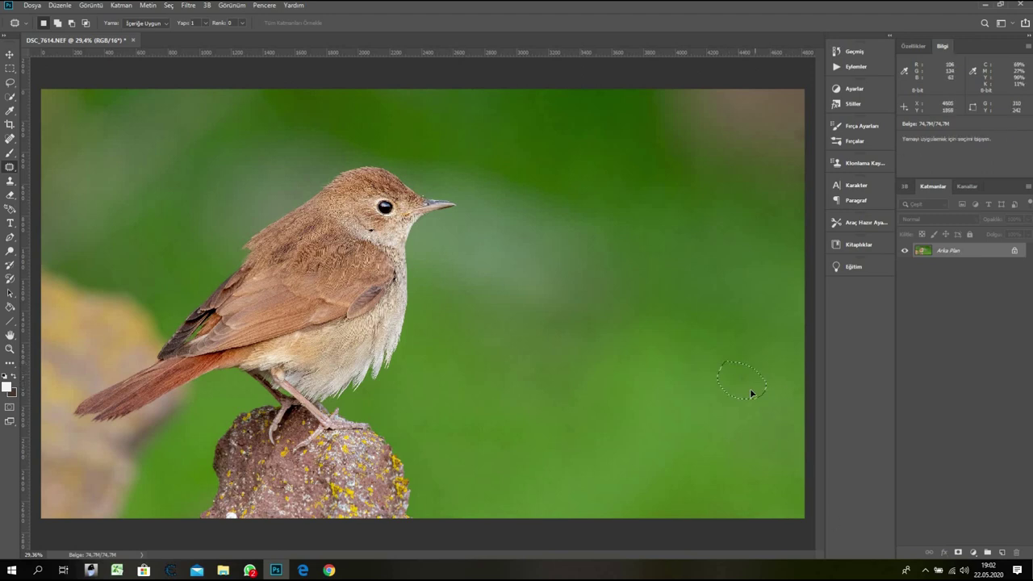
pyautogui.click(771, 480)
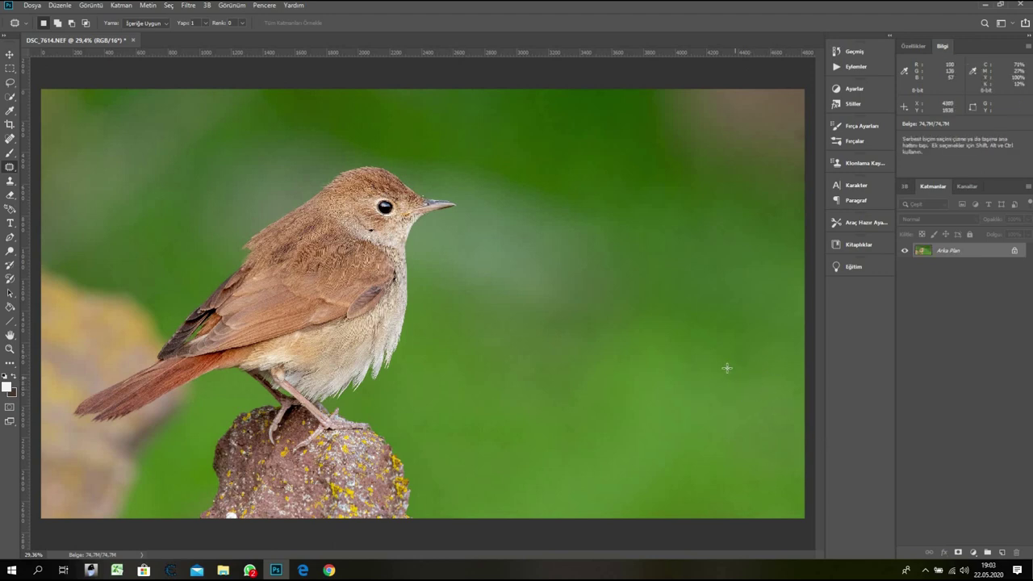
pyautogui.moveTo(810, 120); pyautogui.dragTo(803, 143)
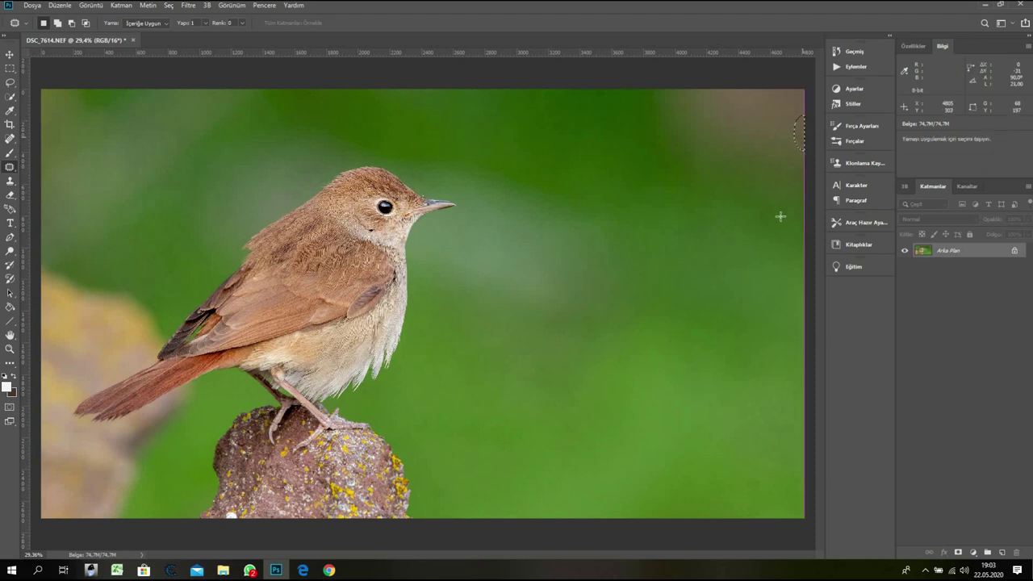
pyautogui.click(747, 231)
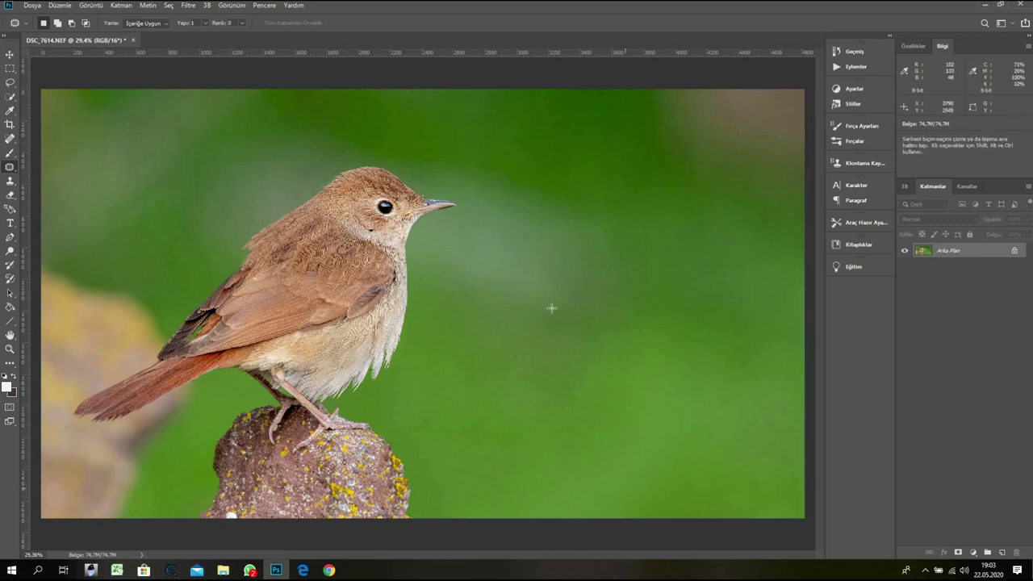
# - Apply automatic tone adjustments to the photo in the Camera Raw filter and reset the exposure to 0,00
pyautogui.scroll(5, 522, 260)
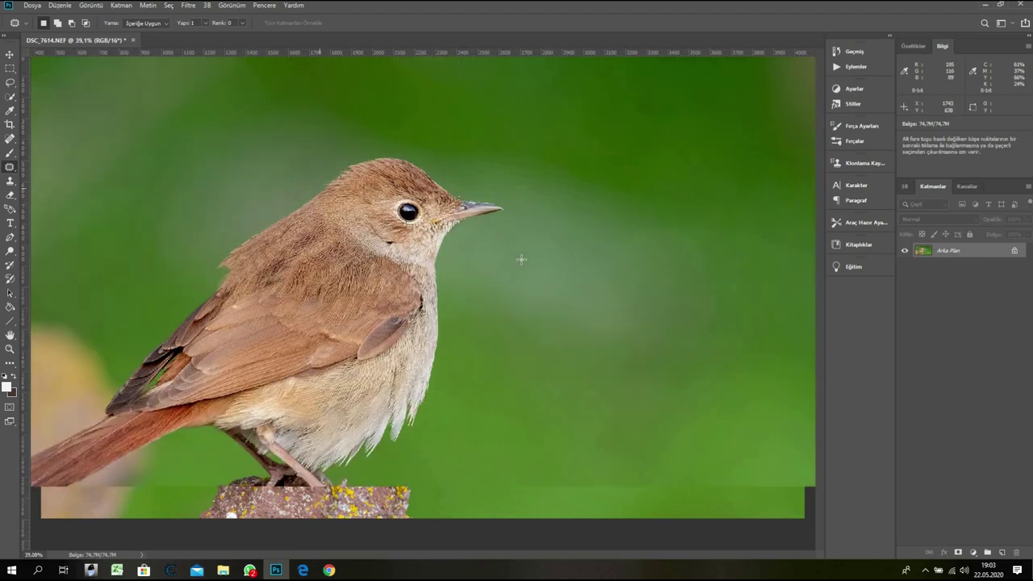
pyautogui.scroll(-6, 613, 238)
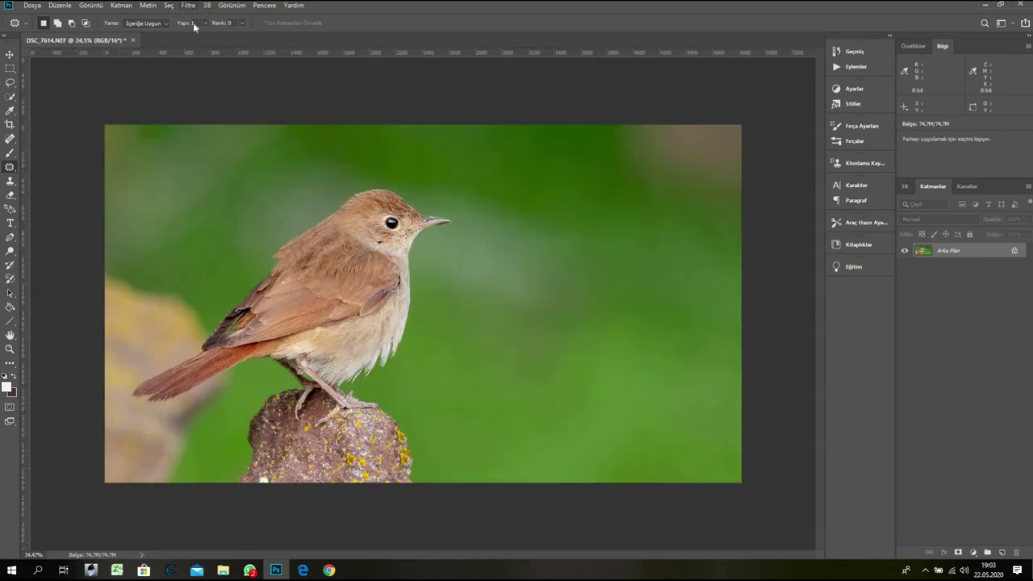
pyautogui.click(188, 6)
pyautogui.press('Escape')
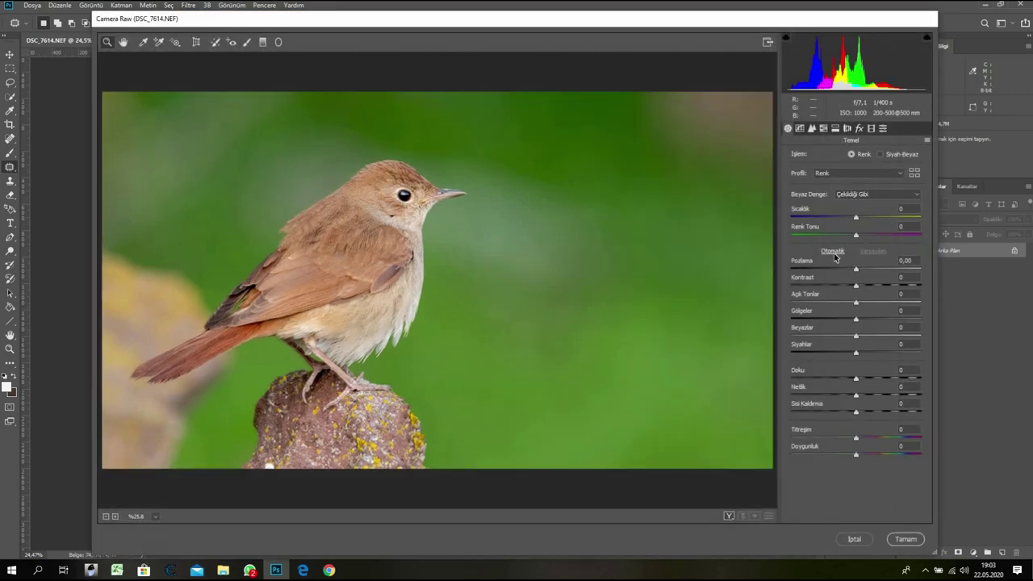
pyautogui.click(835, 253)
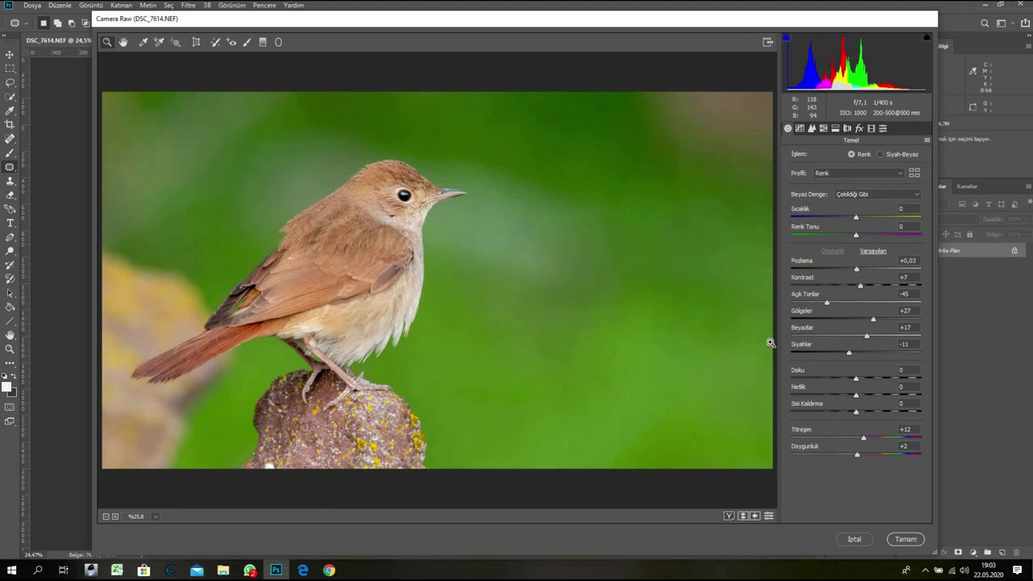
pyautogui.click(857, 269)
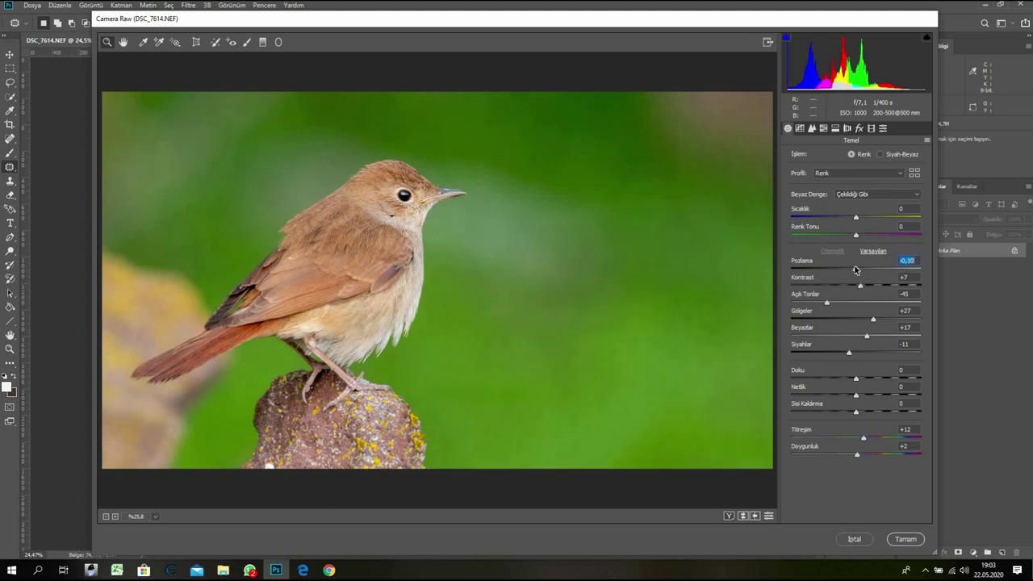
pyautogui.doubleClick(856, 269)
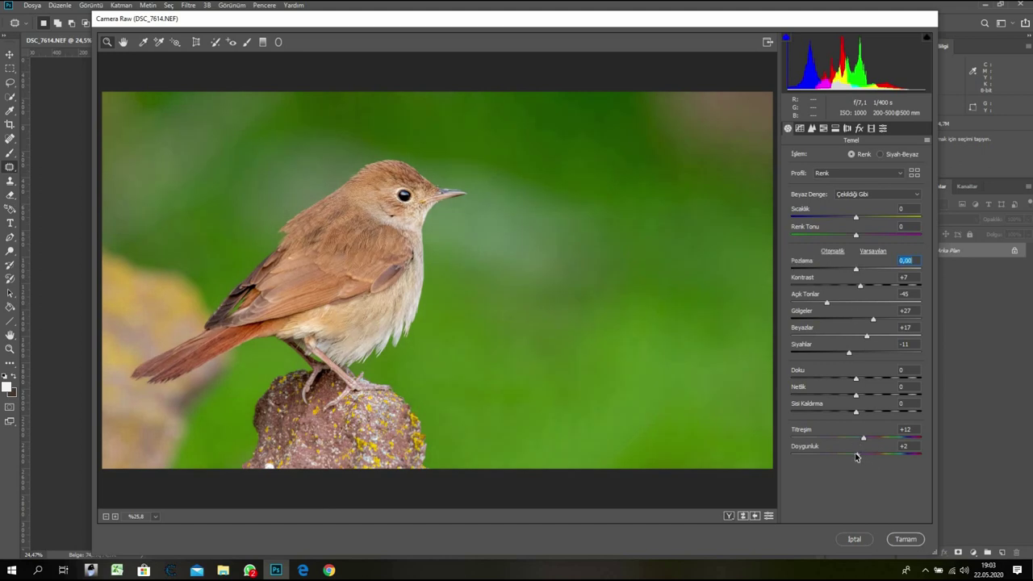
# - Lower the saturation slightly, raise the contrast a little and apply the Camera Raw adjustments to the photo
pyautogui.moveTo(856, 457); pyautogui.dragTo(852, 457)
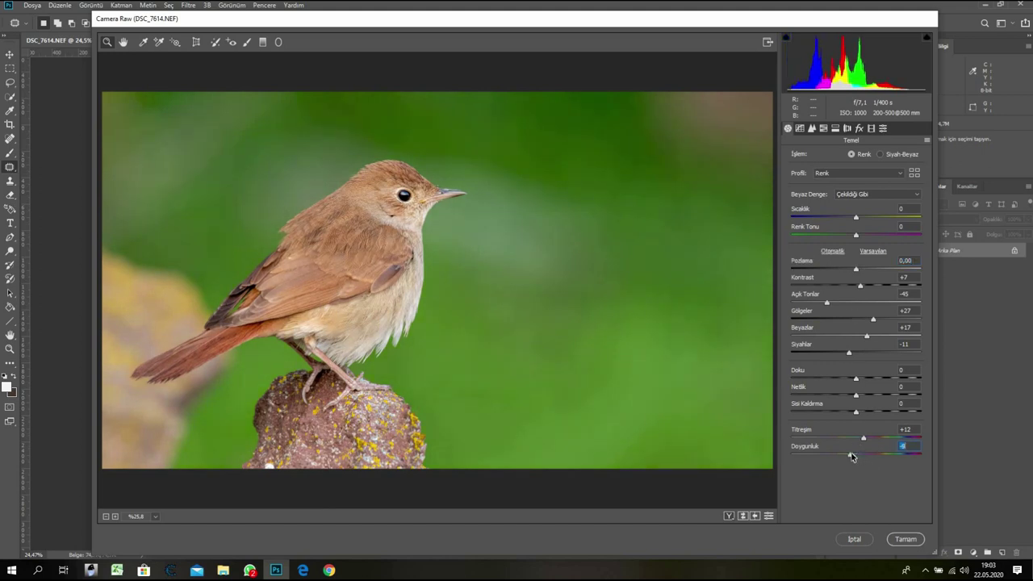
pyautogui.moveTo(851, 455); pyautogui.dragTo(855, 455)
pyautogui.moveTo(863, 286)
pyautogui.mouseDown()
pyautogui.moveTo(874, 285)
pyautogui.moveTo(864, 287)
pyautogui.mouseUp()
pyautogui.click(905, 539)
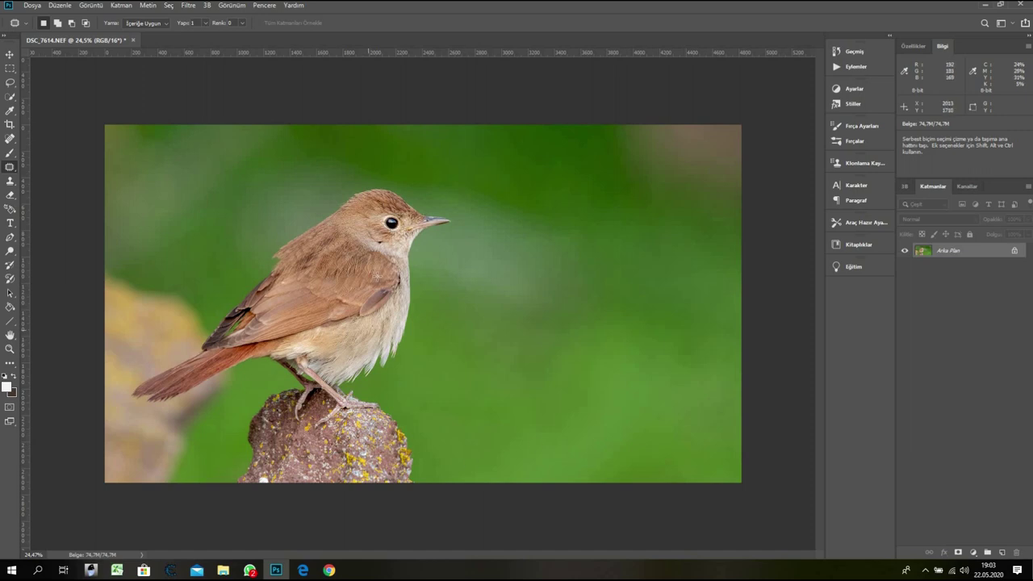
pyautogui.scroll(5, 375, 276)
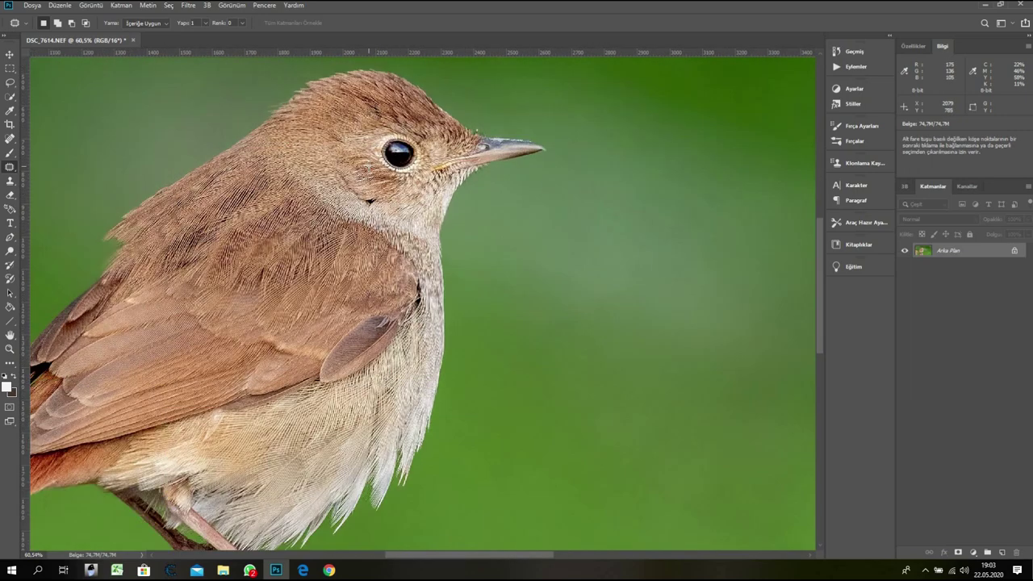
pyautogui.scroll(-5, 358, 237)
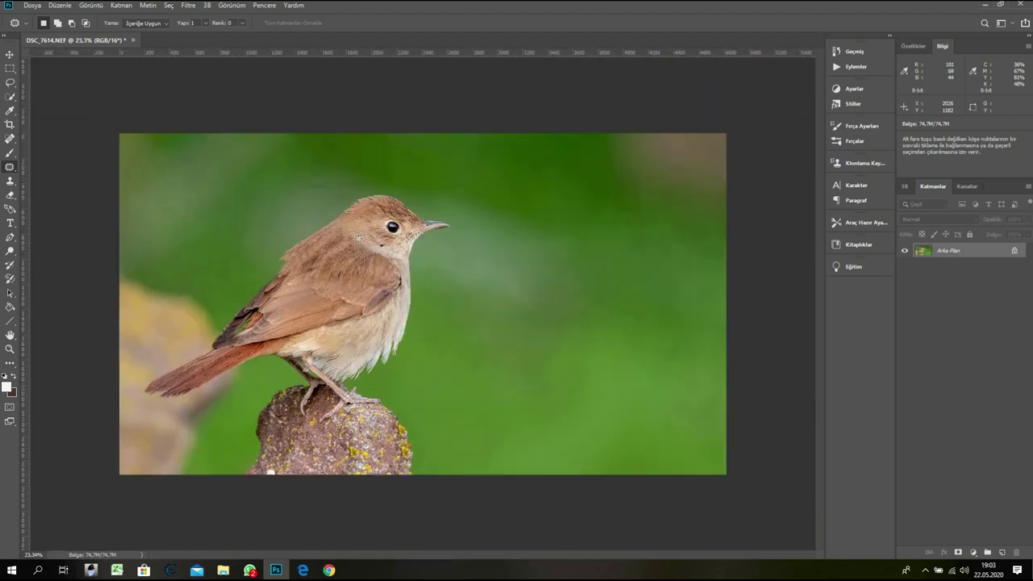